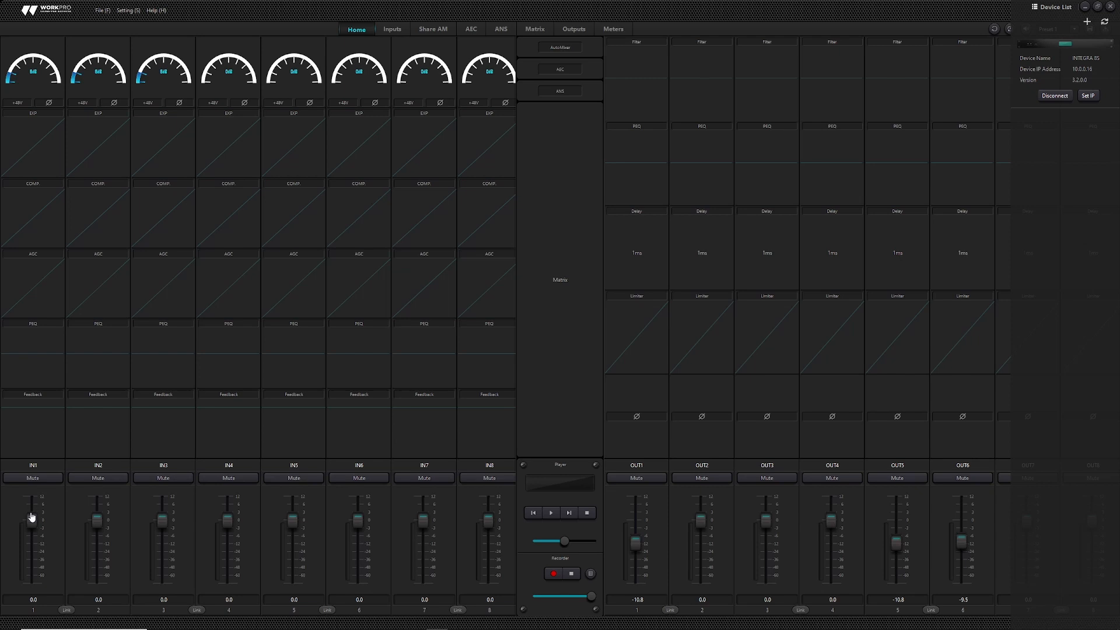
- Close the Device List and adjust IN1's level, typing -25 dB and then 0 dB
left_click(41, 478)
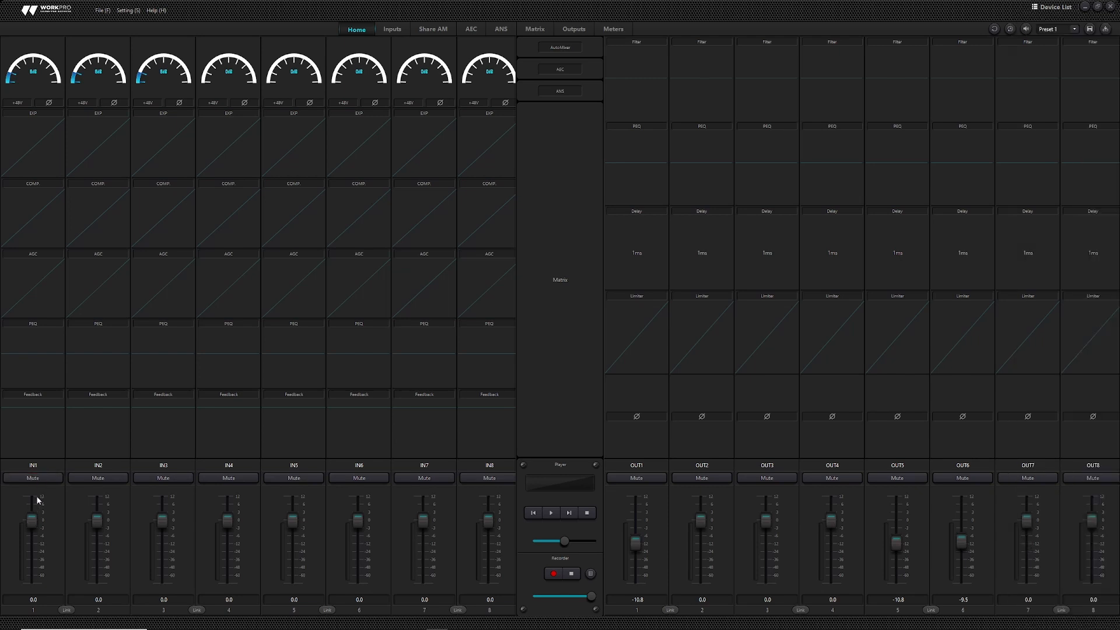
mouse_move(32, 519)
left_mouse_down()
mouse_move(35, 571)
mouse_move(35, 527)
left_mouse_up()
left_click_drag(40, 599, 17, 600)
type("-25")
key("Return")
left_click_drag(34, 555, 36, 530)
double_click(38, 599)
type("0")
key("Return")
- Link inputs 1-2 and 3-4, set IN3/IN4 to 0.7 dB, unlink both pairs, and select input 1
left_click(66, 609)
left_click(197, 609)
left_click_drag(161, 521, 97, 524)
left_click(197, 609)
left_click(66, 610)
left_click(39, 465)
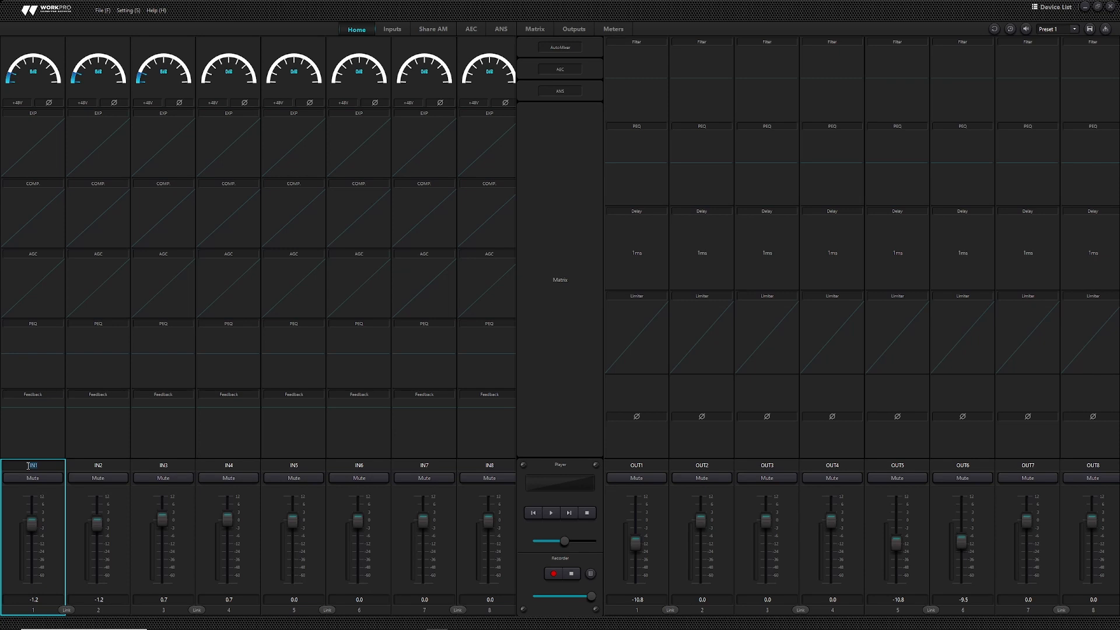
- Rename input channels 1 and 2 to LINEA 1 L and LINEA 2 R
double_click(28, 466)
type("LINEA 1 L")
left_click(94, 466)
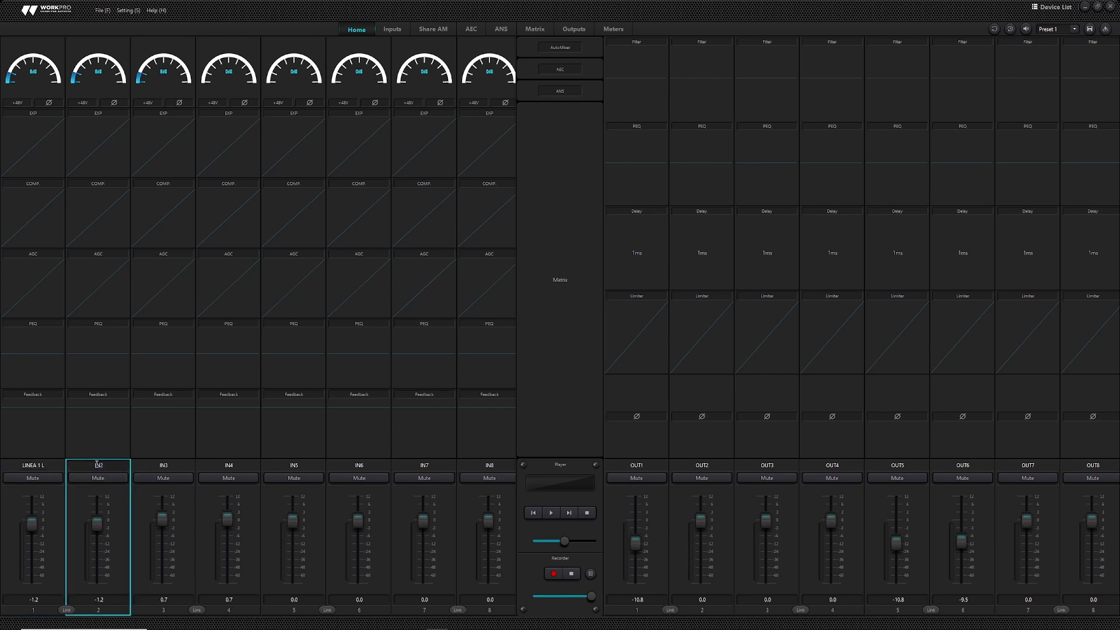
double_click(96, 465)
type("LINEA 2 R")
left_click(177, 464)
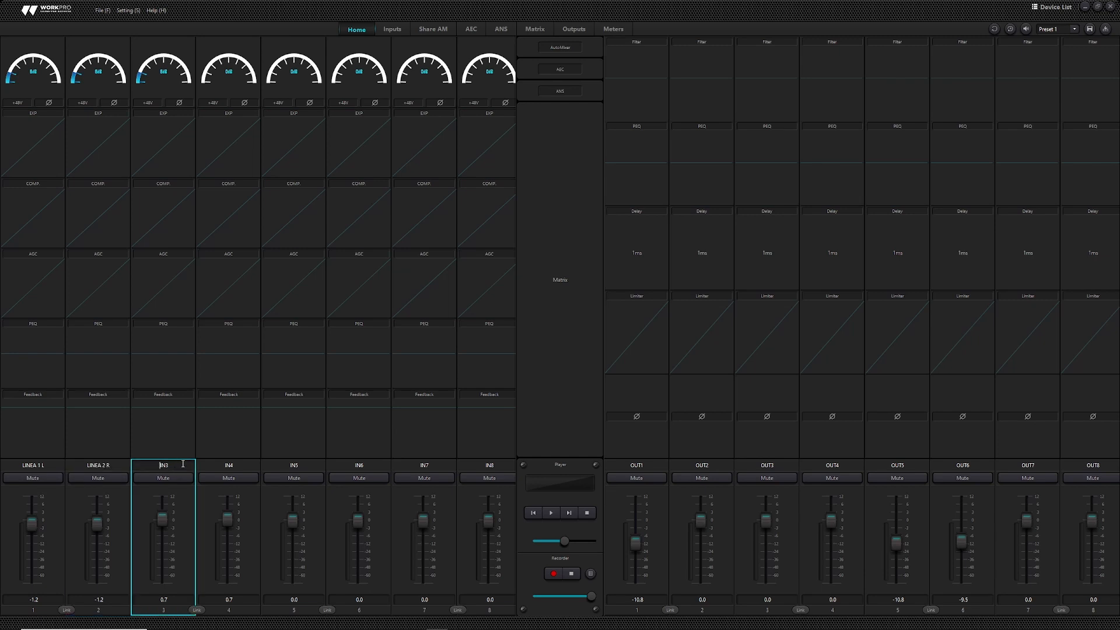
- Rename channel 3 to MICRO AVISOS and open channel 1's input processing page
left_click_drag(183, 464, 157, 465)
type("MICRO AVISOS")
double_click(71, 85)
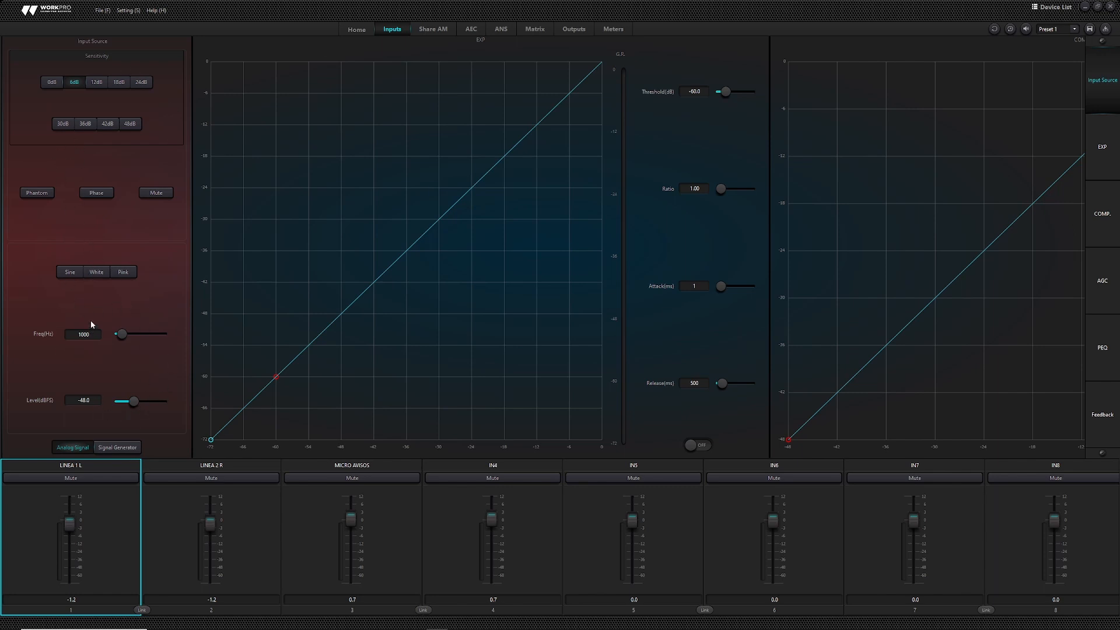
- Give LINEA 1 L and LINEA 2 R 48dB sensitivity with faders at 12.0, and MICRO AVISOS 42dB
left_click(127, 125)
left_click(166, 555)
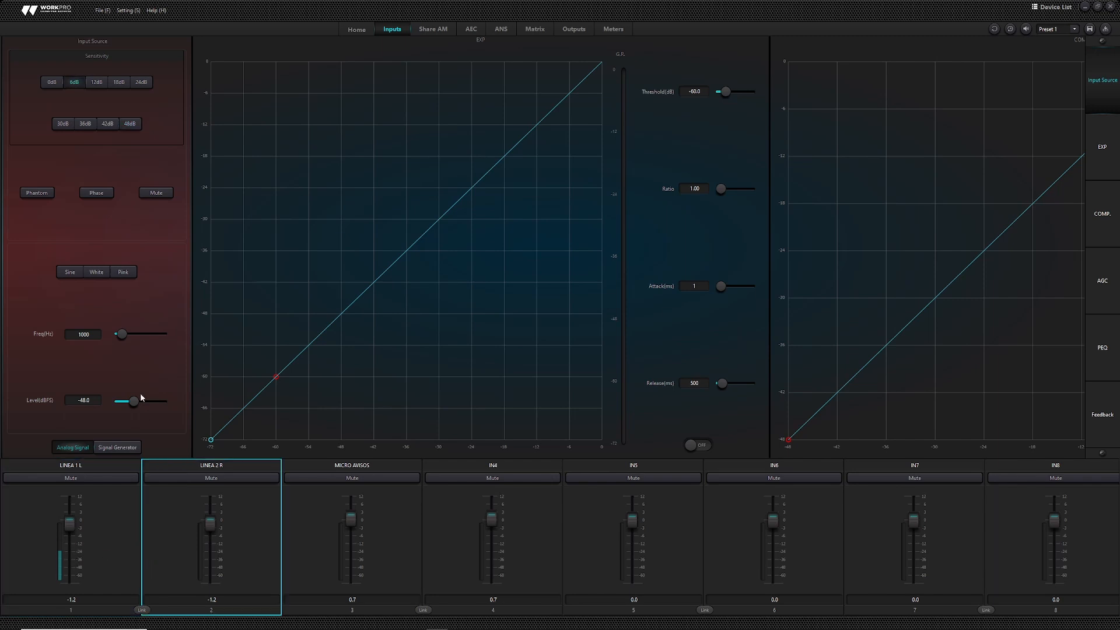
left_click(129, 123)
left_click_drag(69, 523, 75, 478)
left_click(310, 516)
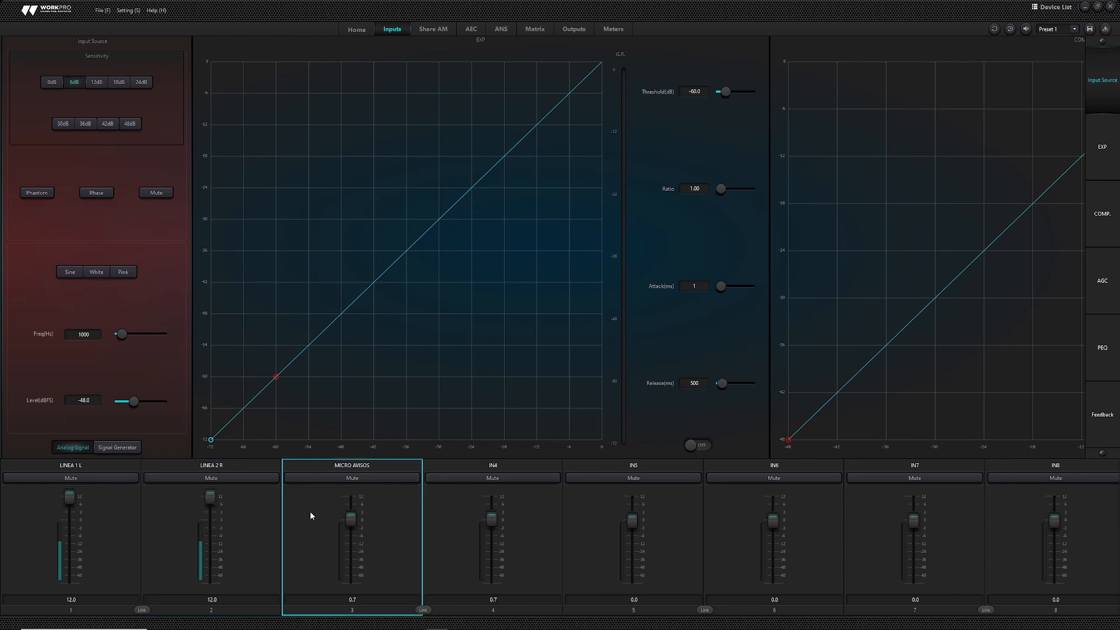
left_click(113, 126)
left_click(131, 500)
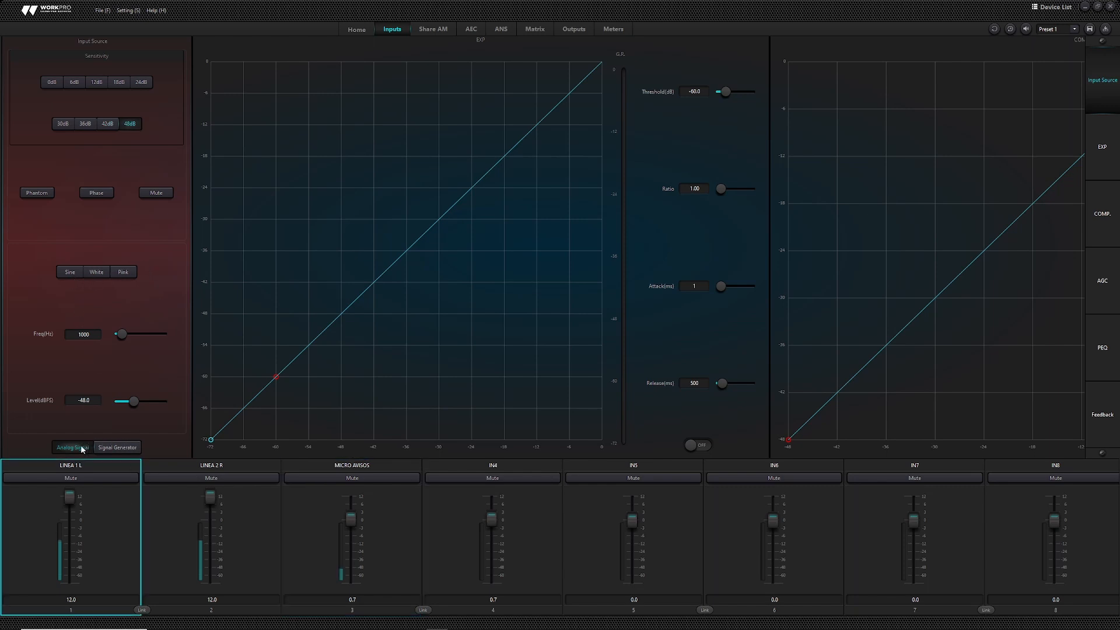
- Test LINEA 1 L with the signal generator at -32.3 dBFS using sine, white and pink noise, then return it to analog input
left_click(129, 451)
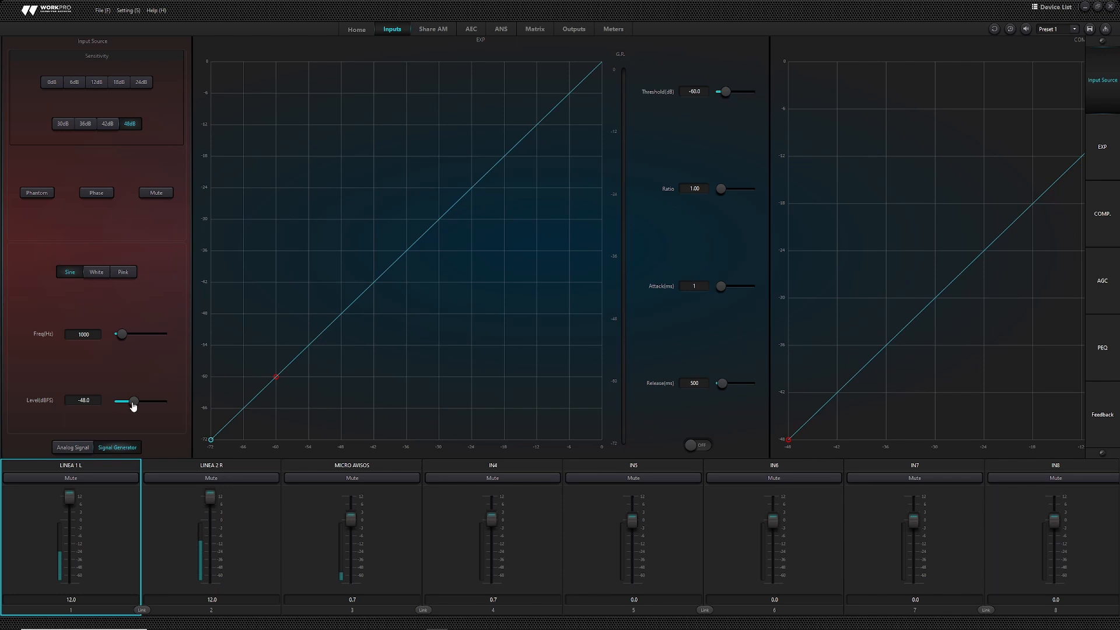
left_click_drag(134, 406, 143, 411)
left_click(104, 272)
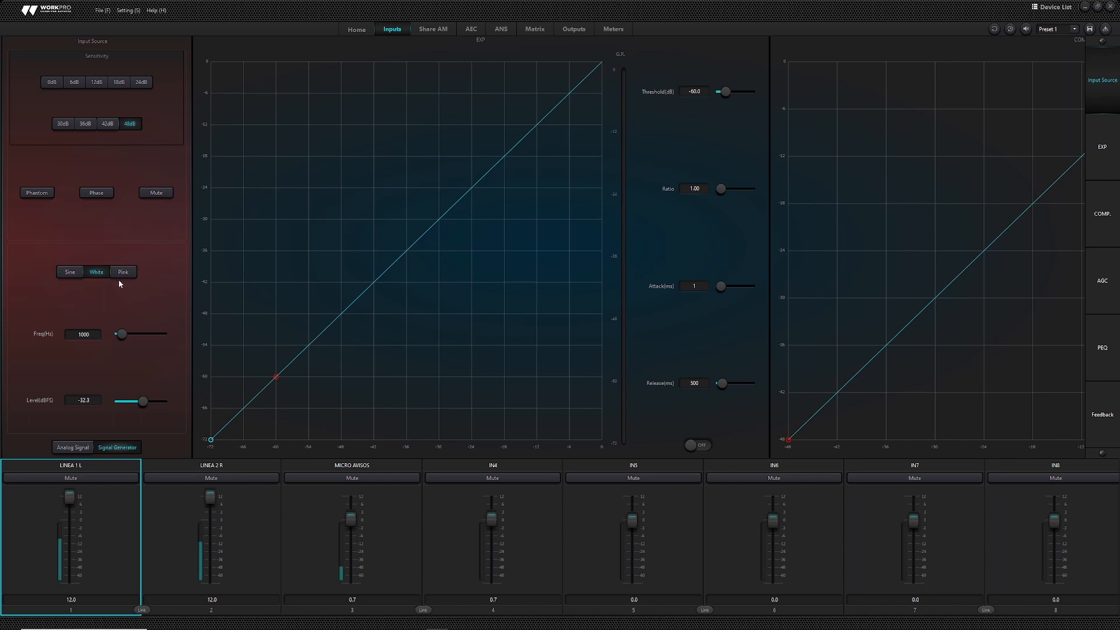
left_click(124, 276)
left_click(83, 447)
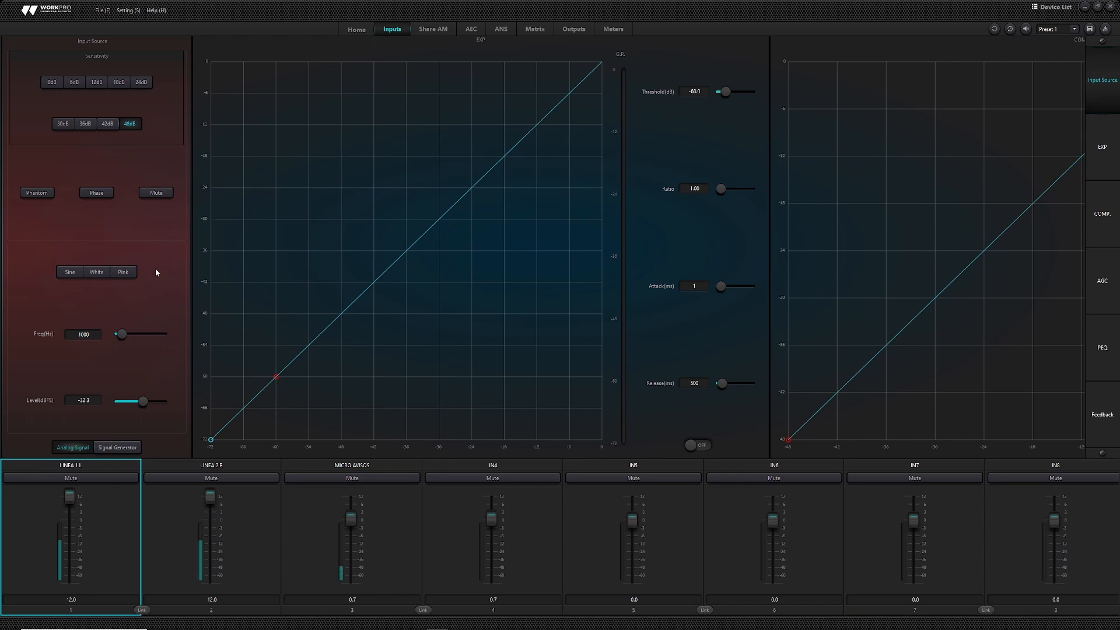
left_click(287, 249)
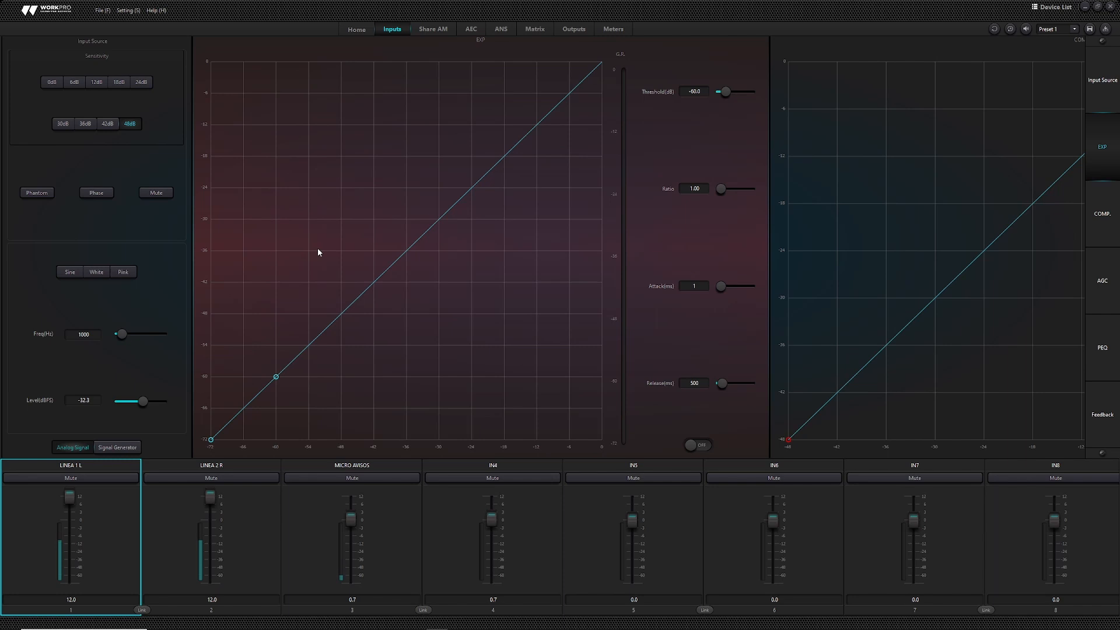
- Turn on LINEA 1 L's expander with threshold -37.7 dB, ratio 1.86 and release 500 ms
left_click(699, 445)
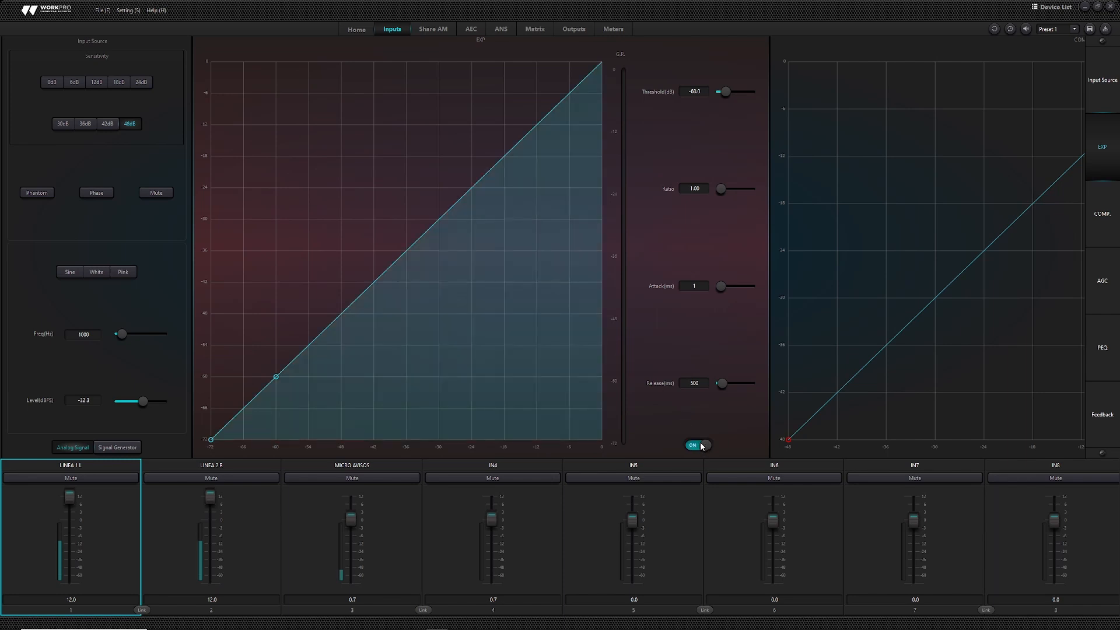
mouse_move(276, 377)
left_mouse_down()
mouse_move(466, 273)
mouse_move(495, 243)
mouse_move(498, 295)
mouse_move(525, 232)
left_mouse_up()
mouse_move(413, 241)
left_mouse_down()
mouse_move(512, 175)
mouse_move(358, 315)
mouse_move(512, 178)
mouse_move(344, 314)
mouse_move(526, 149)
mouse_move(397, 257)
left_mouse_up()
left_click_drag(721, 190, 724, 193)
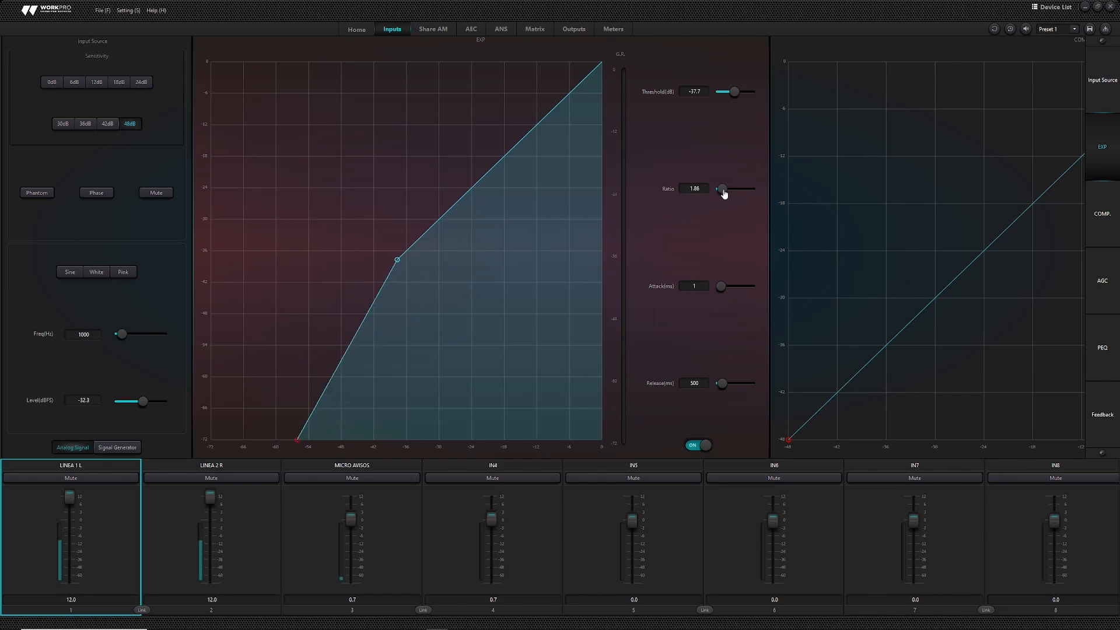
scroll(553, 158, "right", 3)
scroll(550, 166, "left", 2)
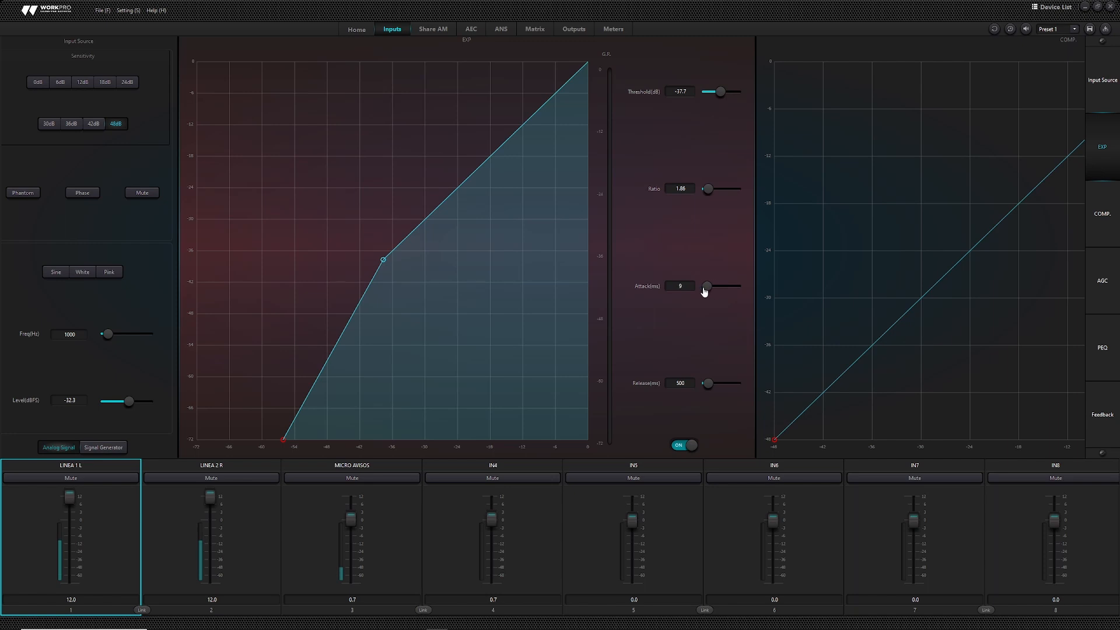
left_click_drag(708, 387, 708, 387)
double_click(694, 387)
type("5")
left_click(777, 392)
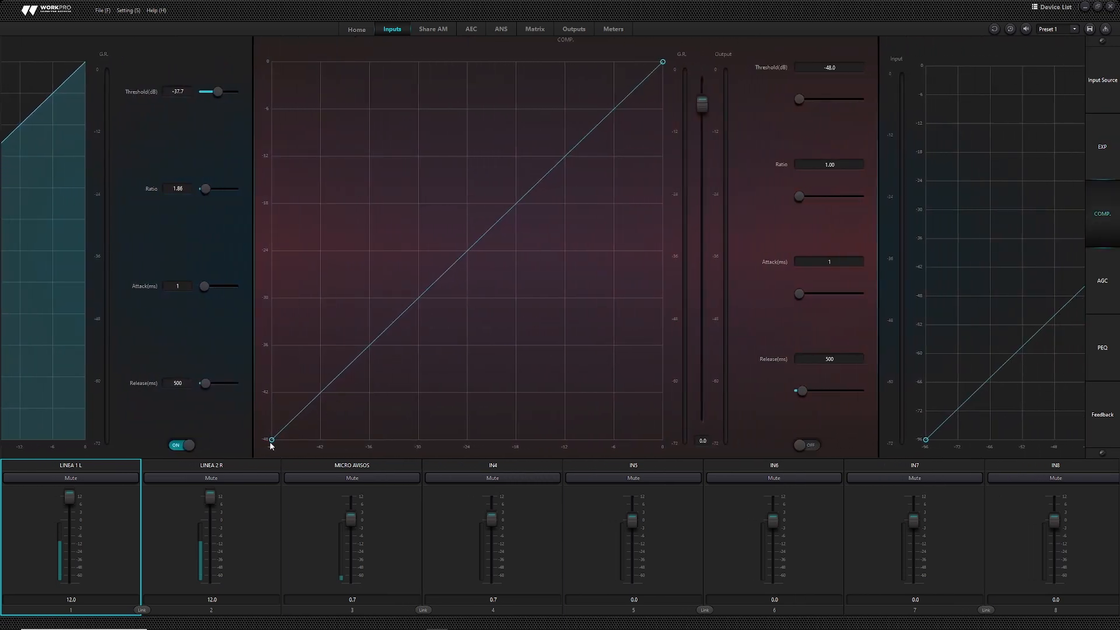
- Enable the compressor at -29.0 dB threshold, ratio 1.97, output gain -3.2 dB and release 500 ms
left_click_drag(272, 438, 425, 288)
mouse_move(800, 200)
left_mouse_down()
mouse_move(813, 199)
mouse_move(802, 203)
left_mouse_up()
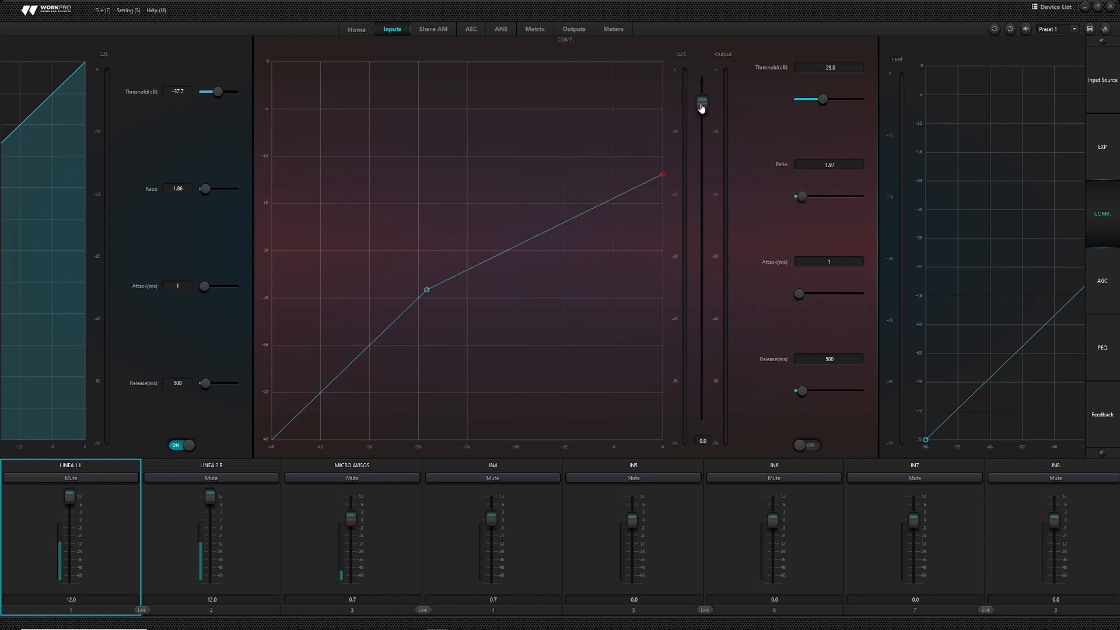
left_click(815, 447)
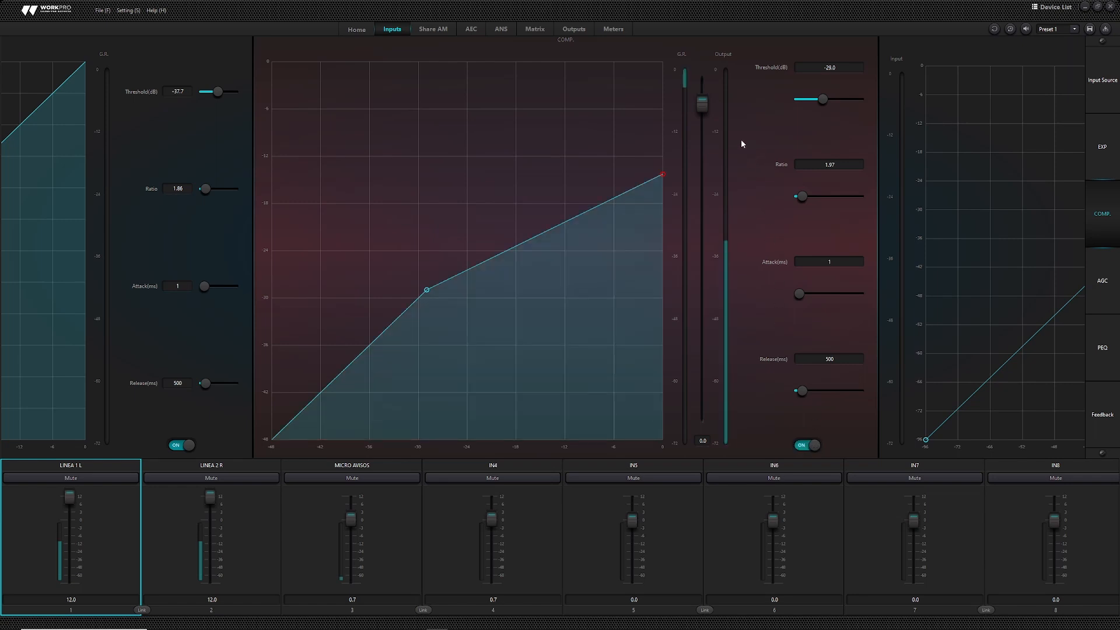
mouse_move(702, 104)
left_mouse_down()
mouse_move(703, 284)
mouse_move(703, 117)
left_mouse_up()
left_click_drag(804, 391, 810, 396)
double_click(809, 358)
type("500")
key("Return")
- Bring LINEA 1 L's parametric EQ panel into view and switch the PEQ on
left_click(911, 274)
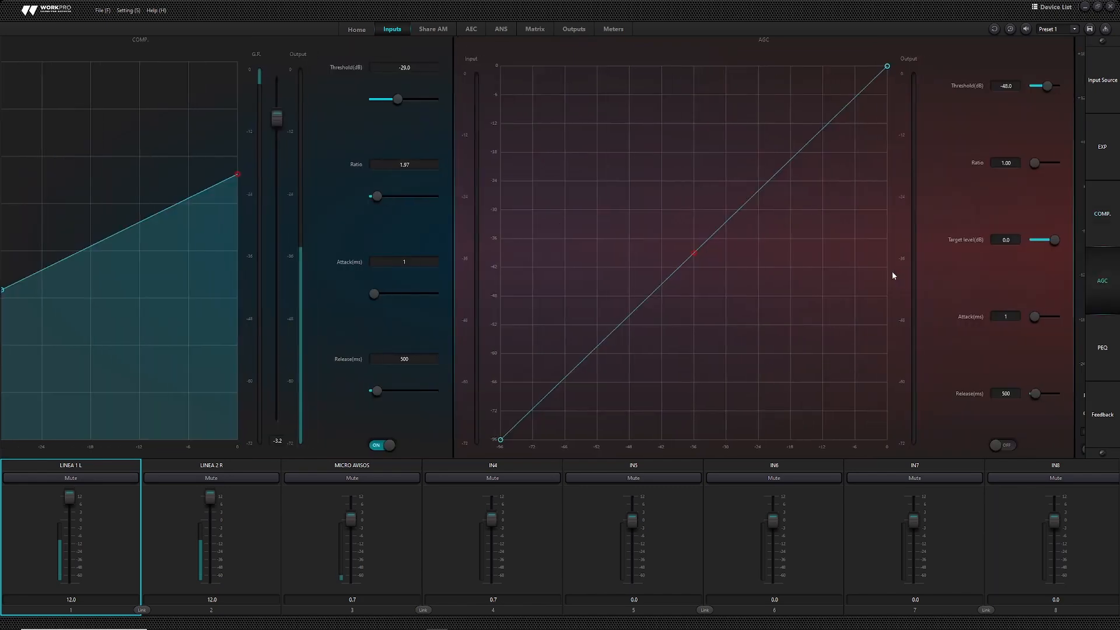
left_click_drag(828, 272, 234, 251)
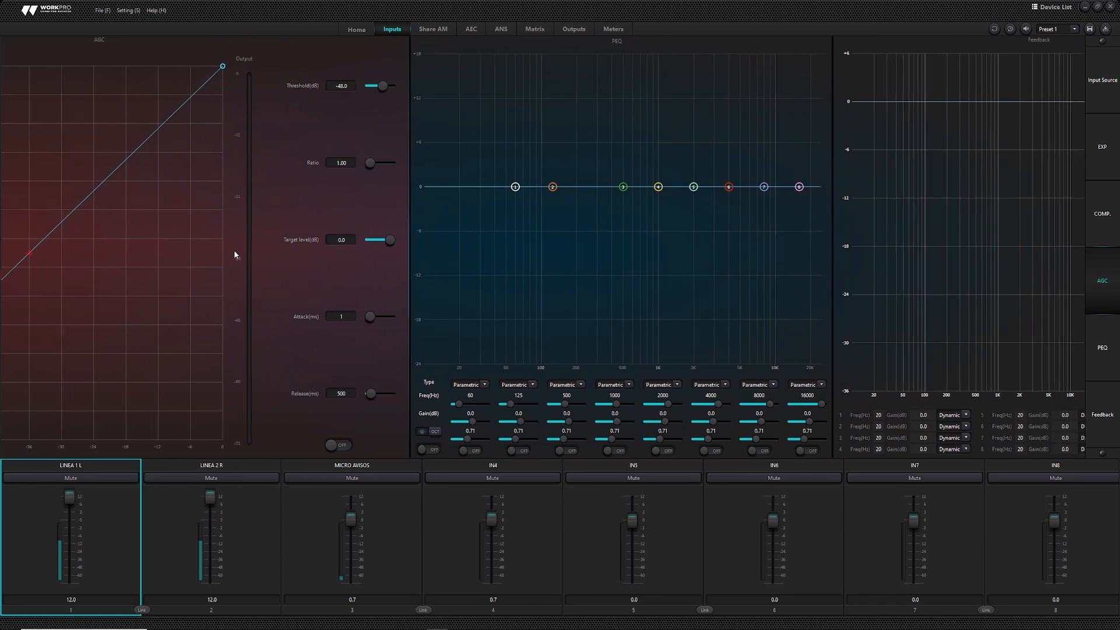
left_click_drag(727, 259, 673, 257)
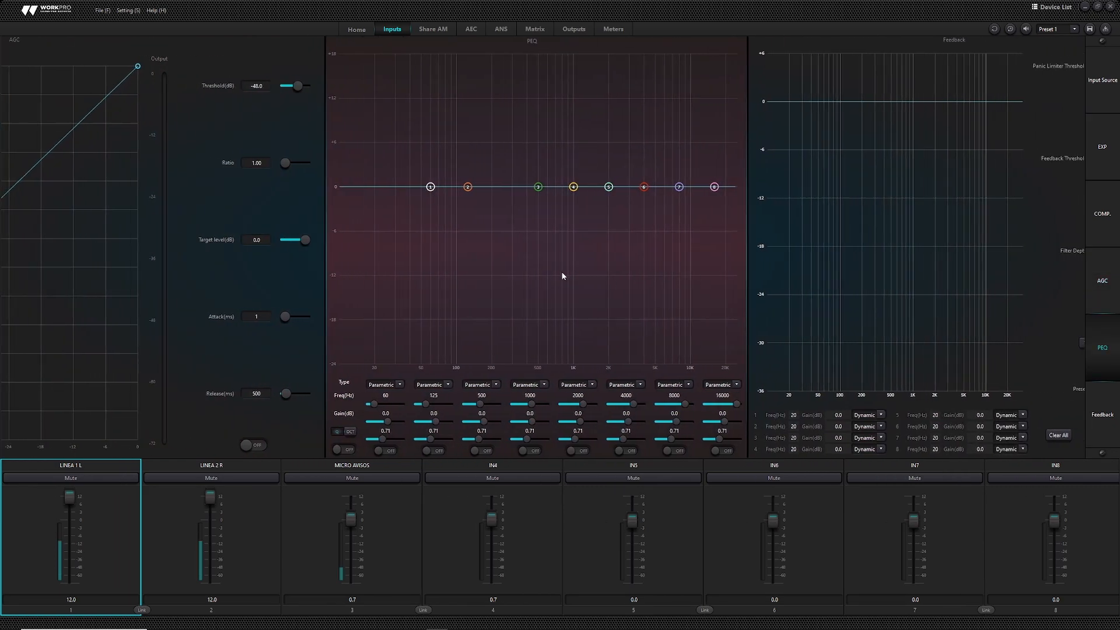
left_click(343, 449)
- Enable all eight EQ bands, keeping band 1 as a parametric filter
left_click(391, 451)
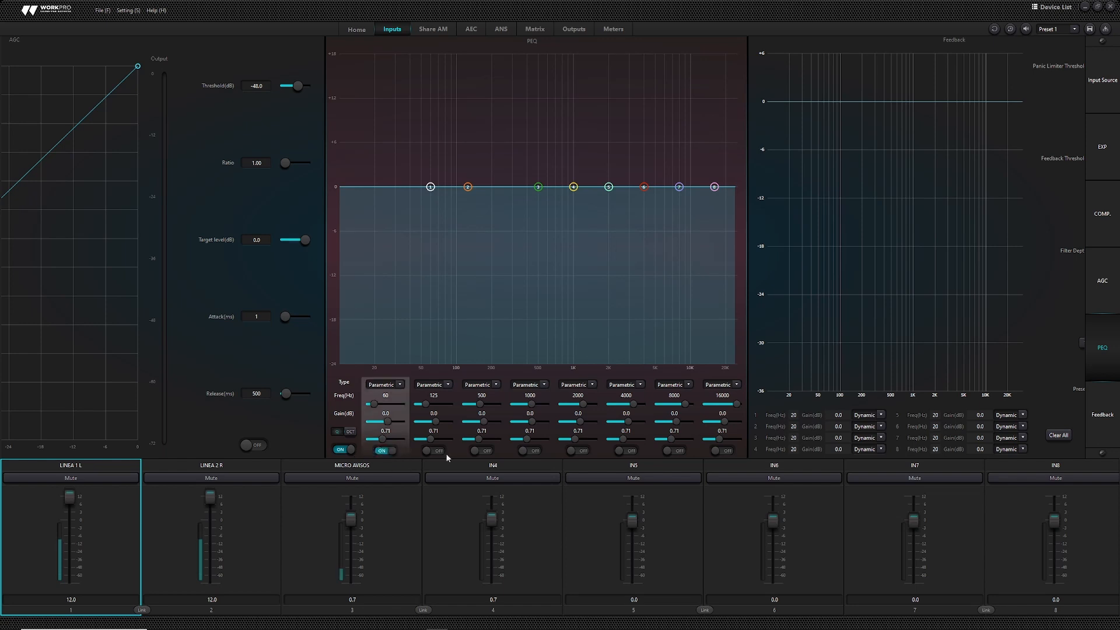
left_click(441, 451)
left_click(481, 451)
left_click(532, 451)
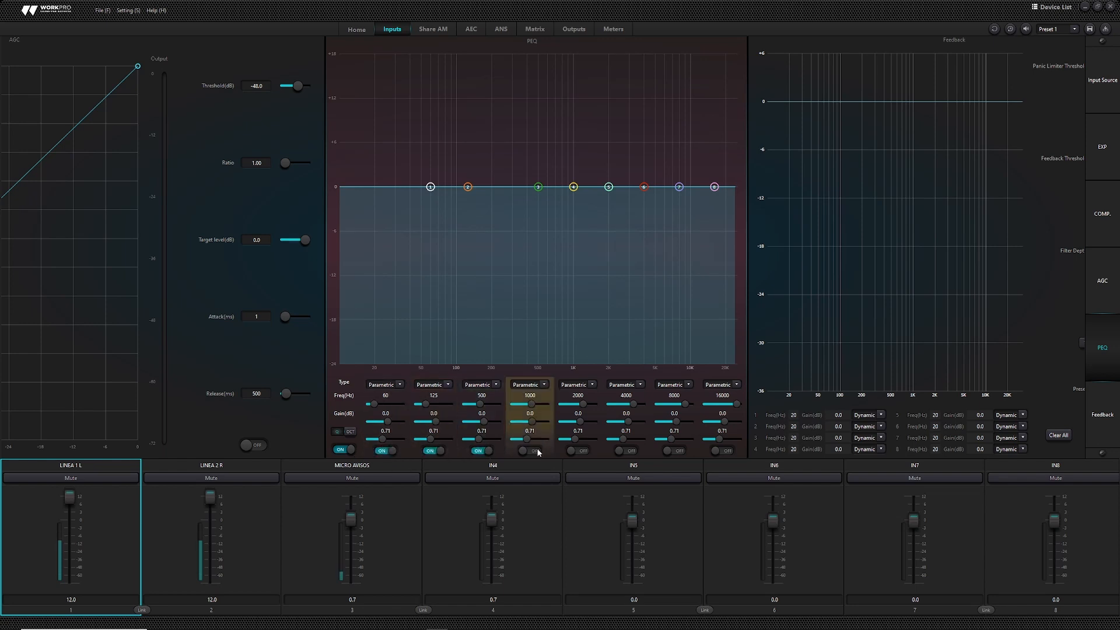
left_click(580, 451)
left_click(631, 452)
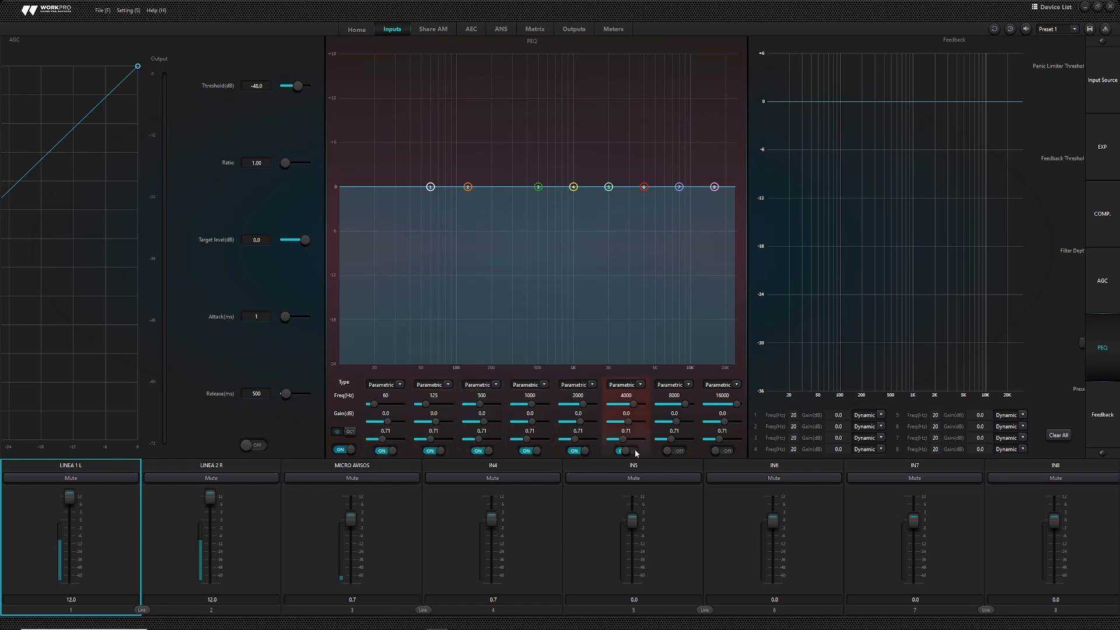
left_click(674, 451)
left_click(723, 451)
left_click(677, 449)
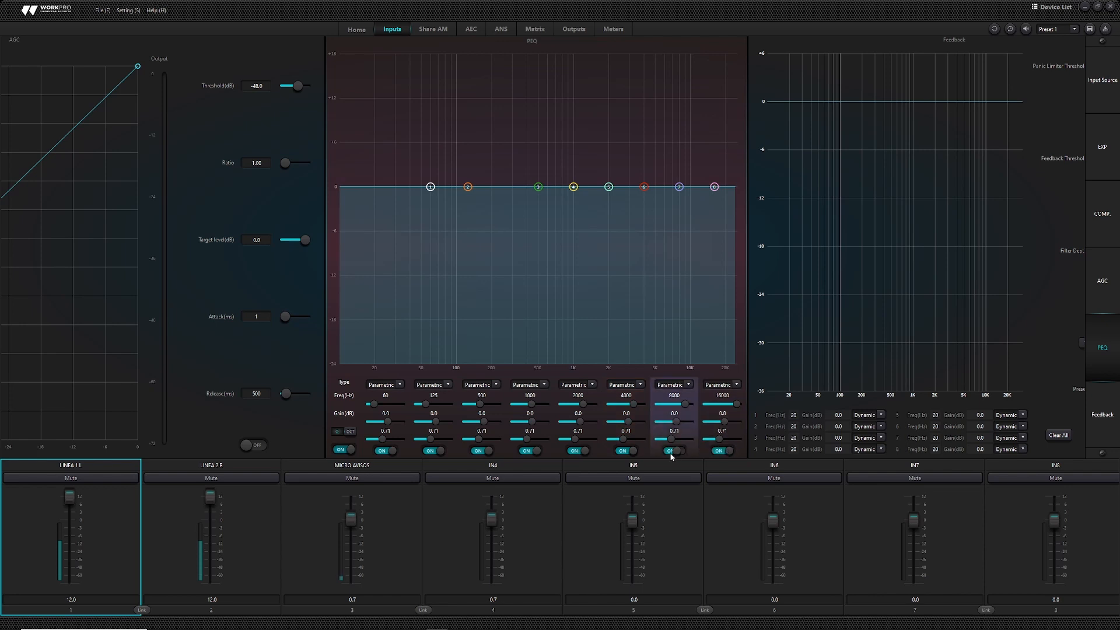
left_click(400, 386)
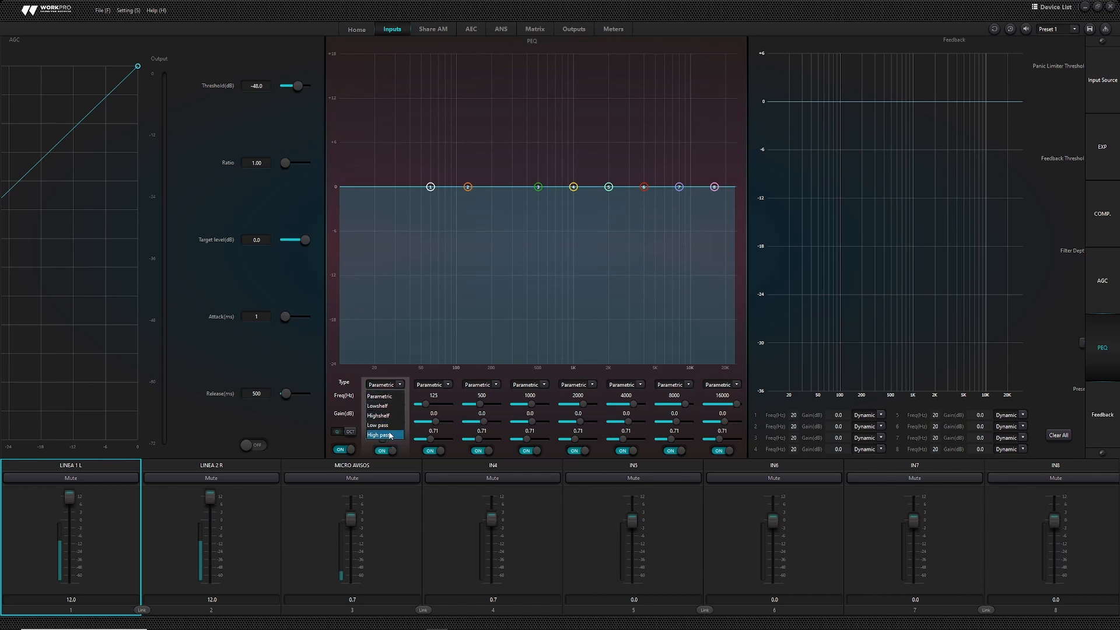
left_click(413, 377)
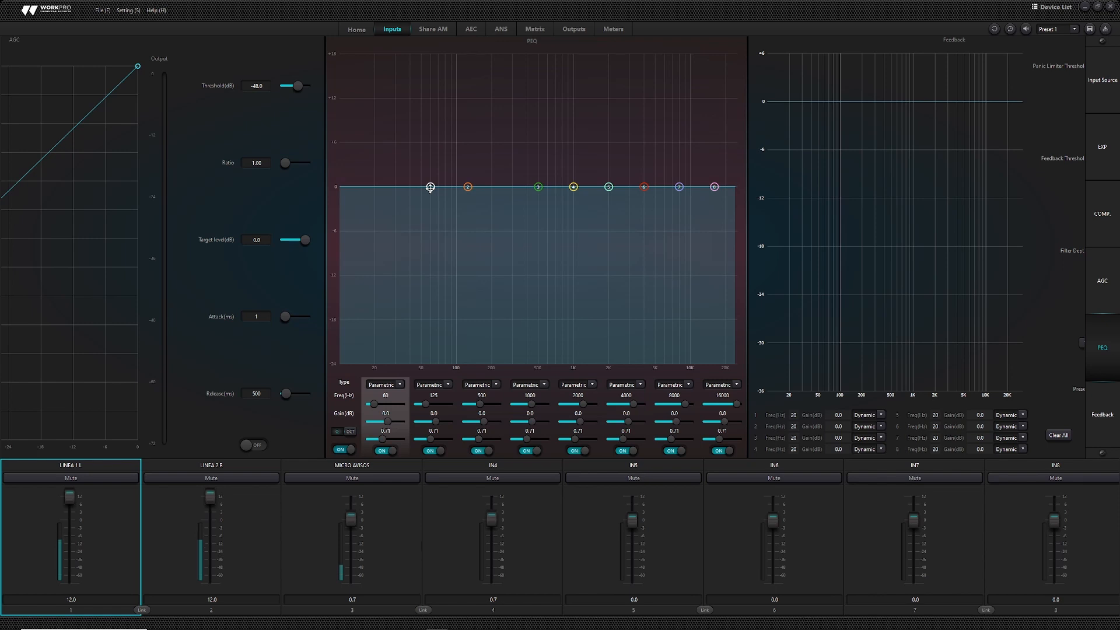
- Boost EQ band 1 by 7.4 dB at 55 Hz with a broad width
left_click_drag(430, 187, 426, 132)
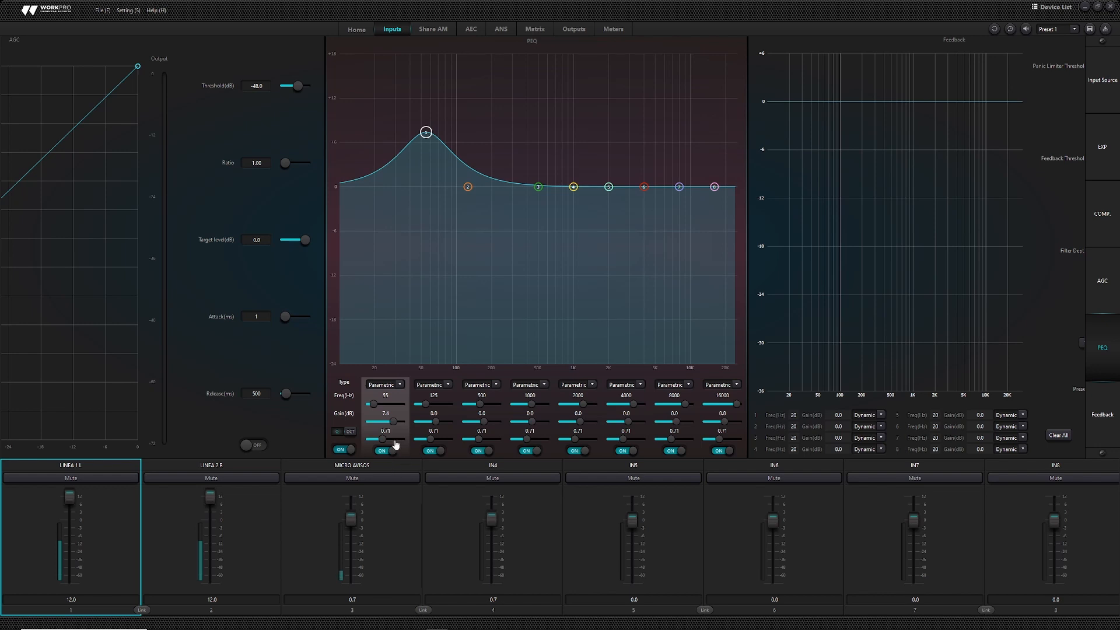
mouse_move(383, 439)
left_mouse_down()
mouse_move(370, 442)
mouse_move(389, 439)
left_mouse_up()
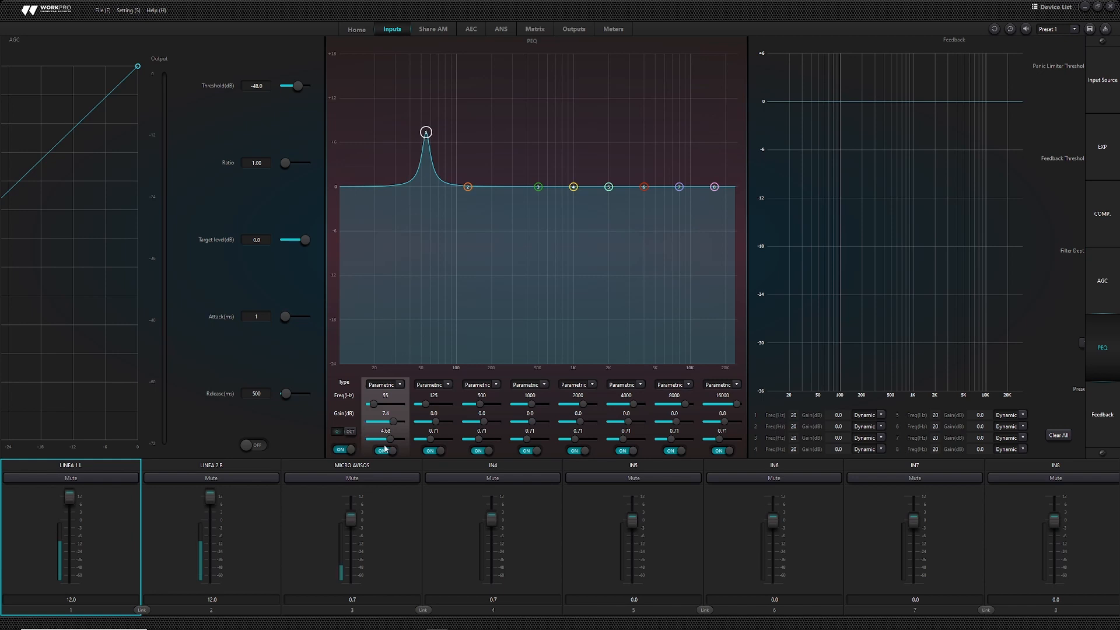
left_click(338, 432)
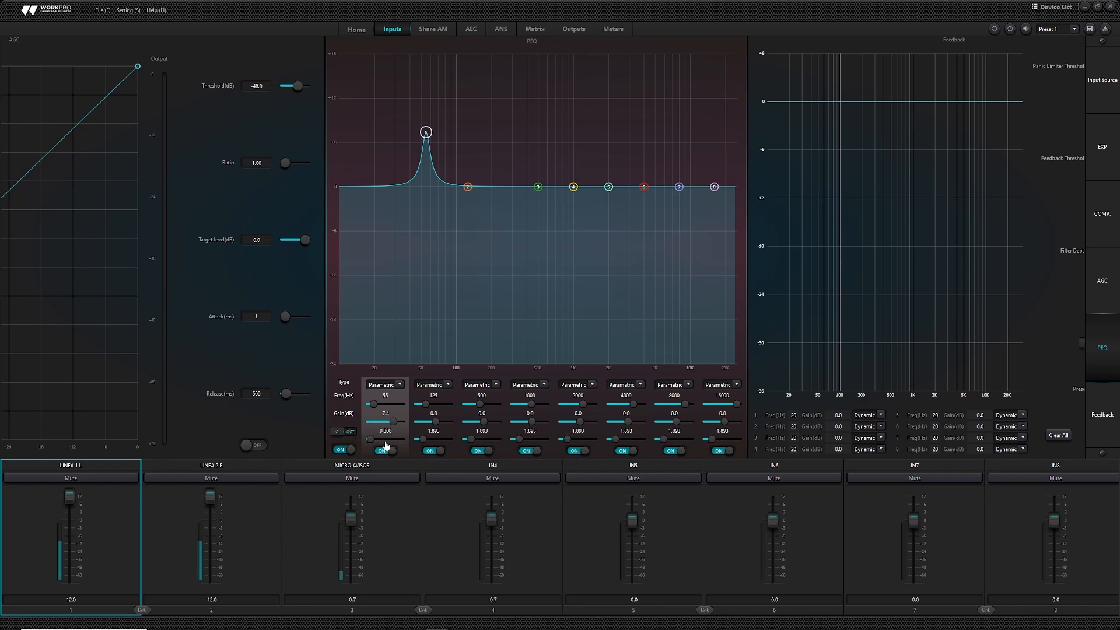
left_click_drag(372, 442, 372, 441)
- Cut band 2 by 2.1 dB at 121 Hz with a wider Q, then dip 485 Hz and boost near 1 kHz
left_click_drag(468, 187, 466, 207)
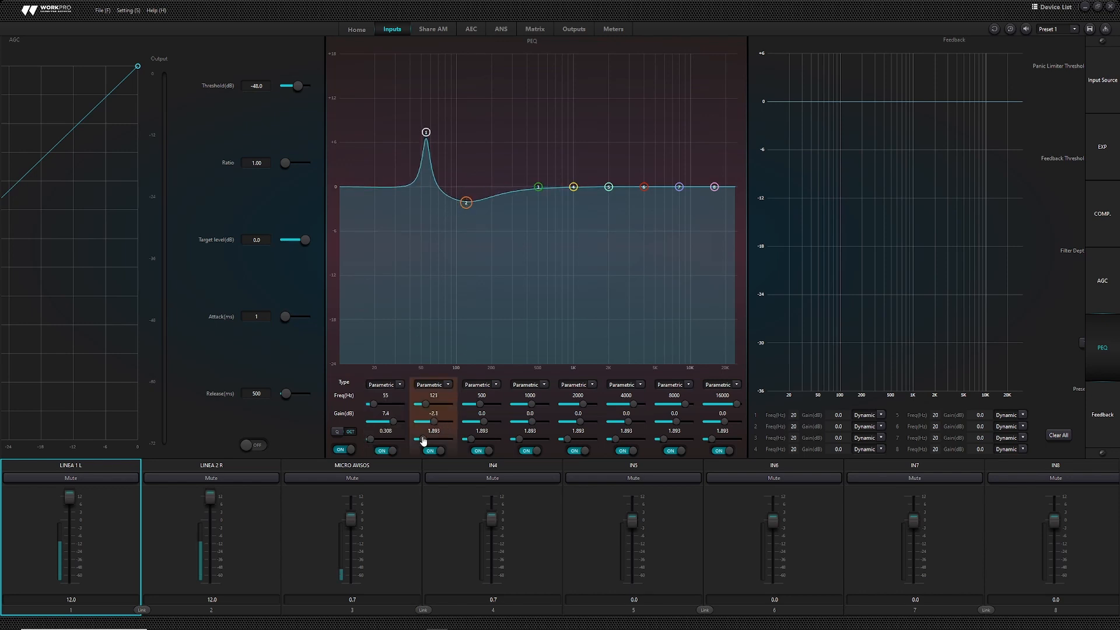
left_click(342, 433)
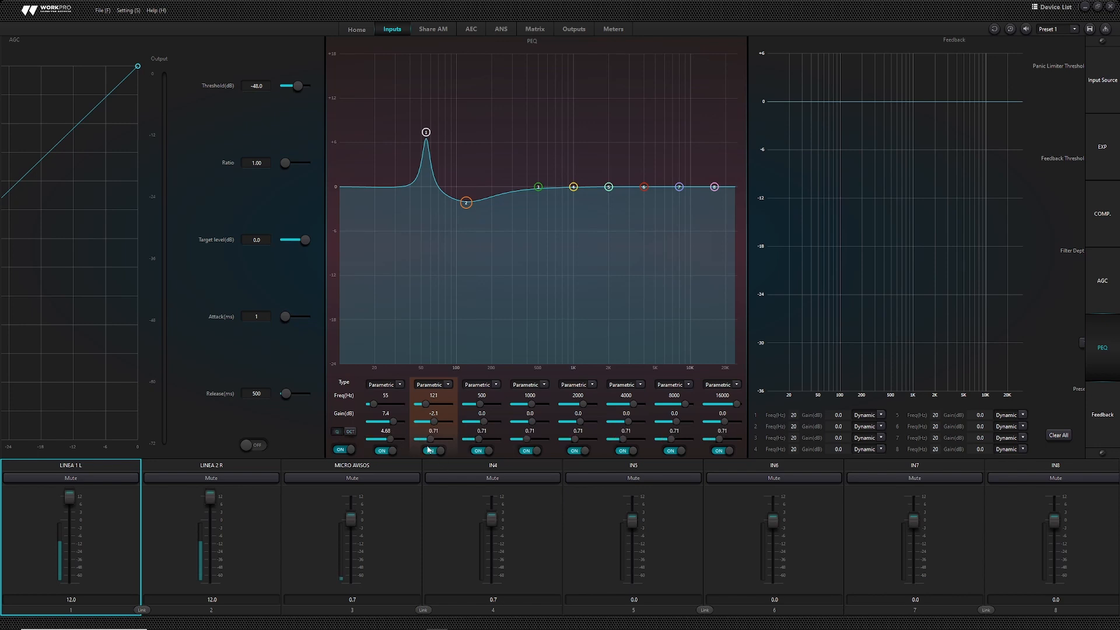
left_click_drag(430, 439, 422, 442)
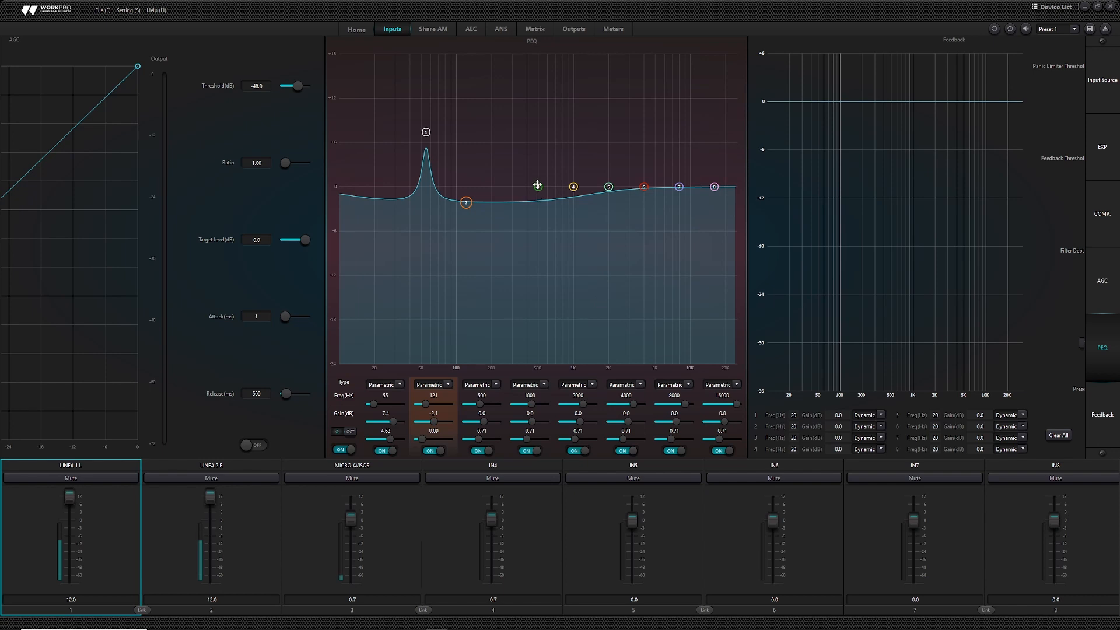
left_click_drag(537, 185, 574, 158)
- Turn on LINEA 1 L's feedback suppression, keeping filter 1 in Dynamic mode
left_click(873, 284)
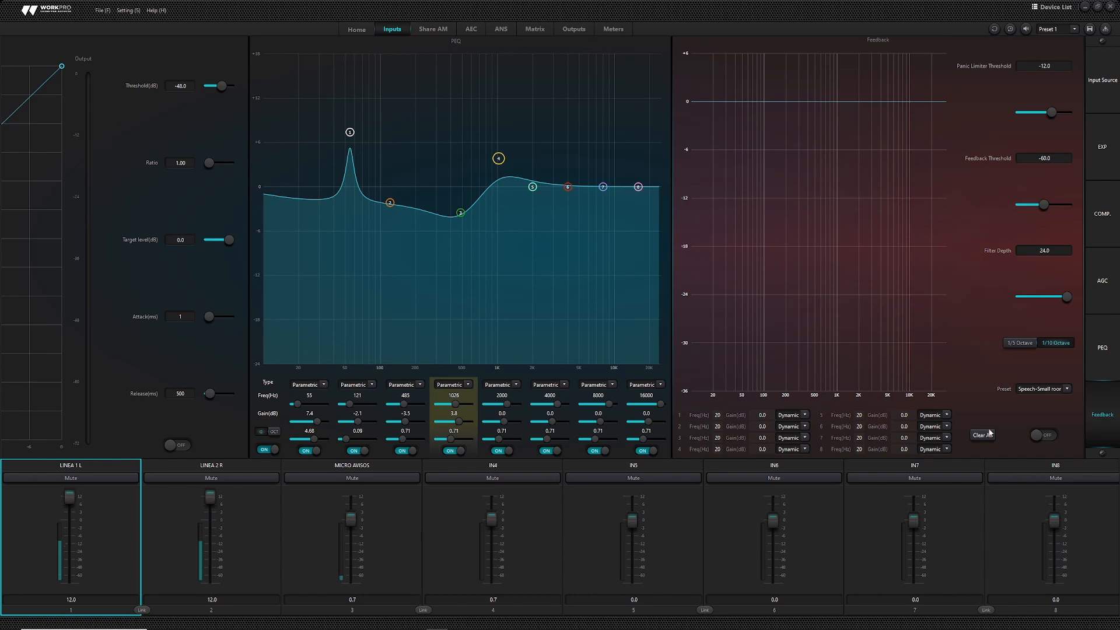
left_click(1043, 436)
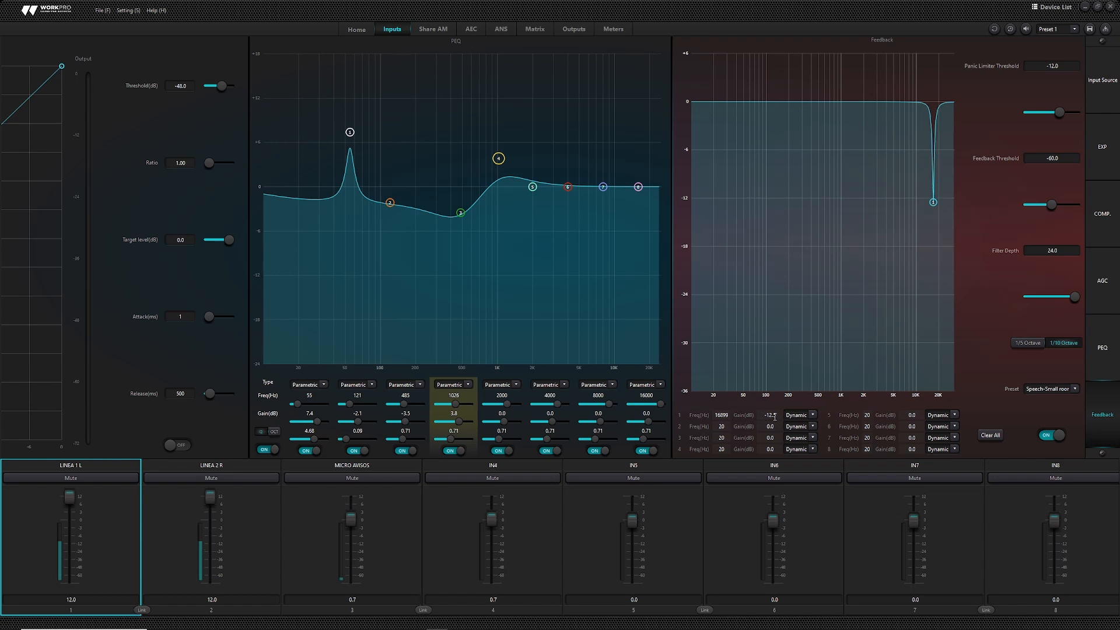
left_click(811, 417)
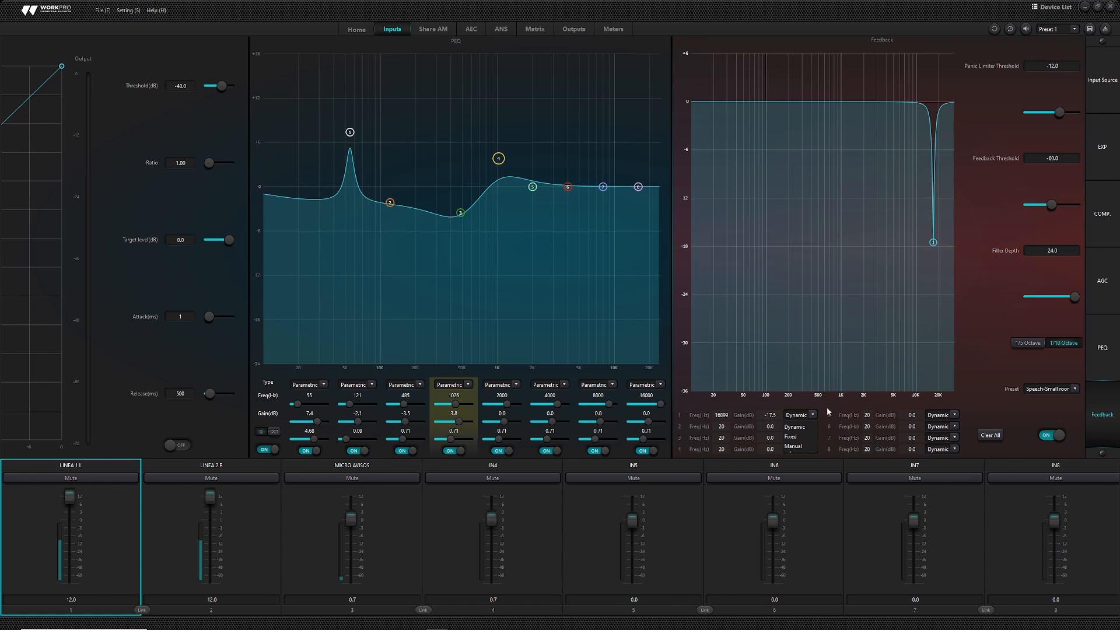
left_click(827, 413)
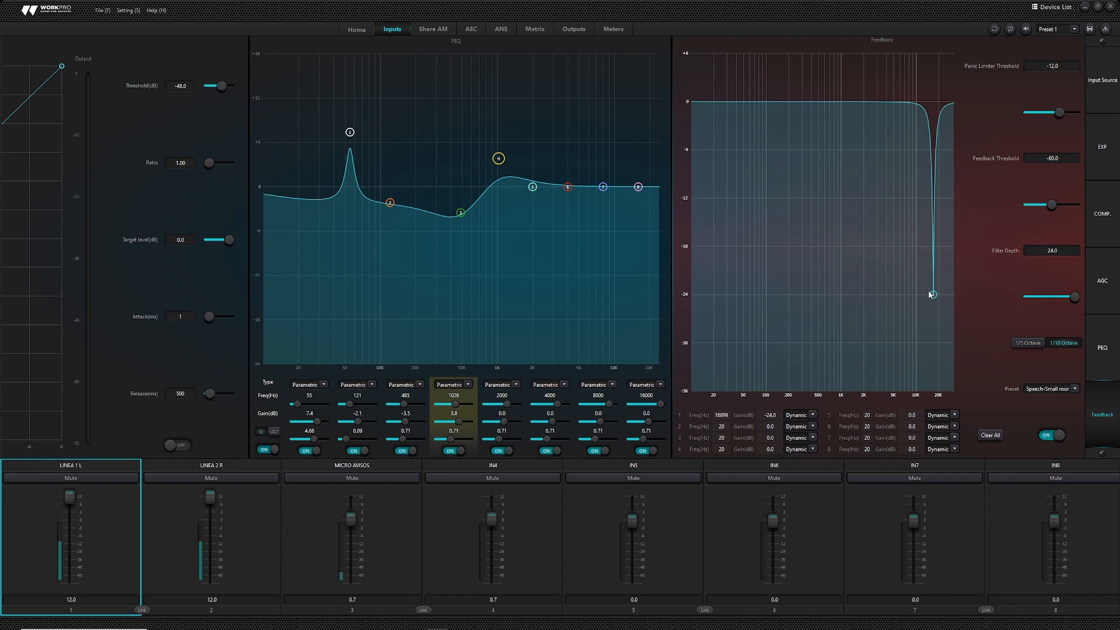
left_click_drag(929, 292, 739, 301)
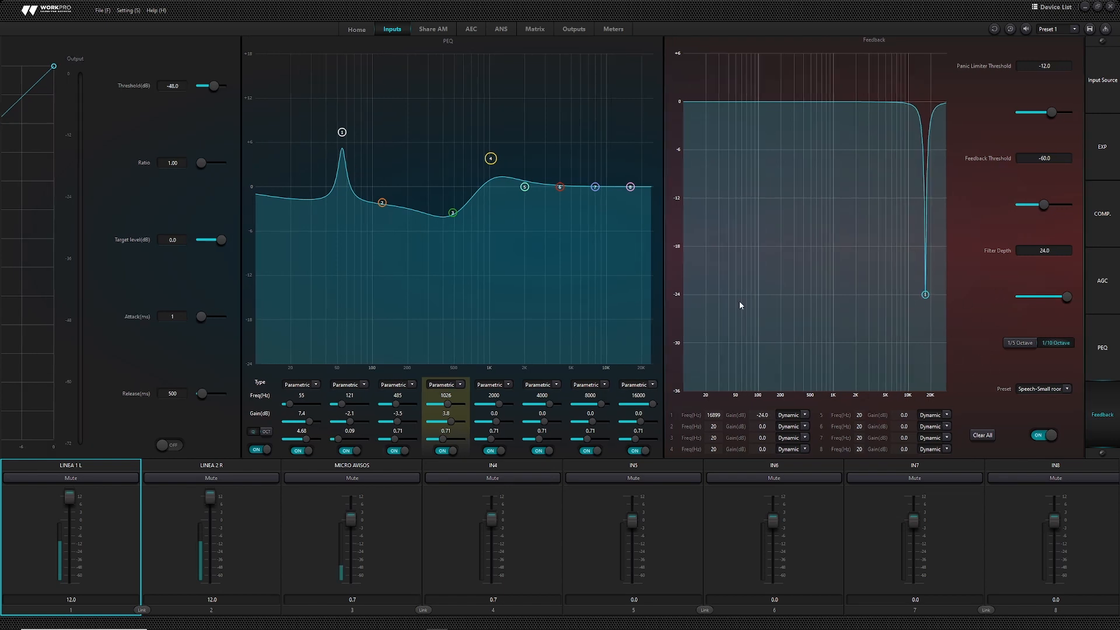
left_click(430, 29)
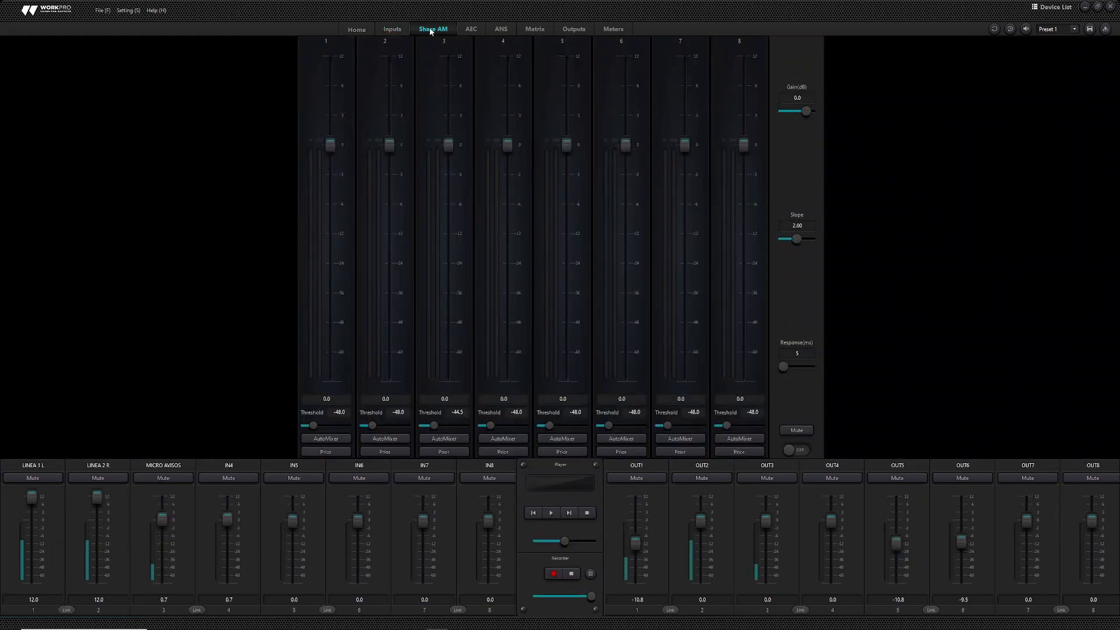
- Switch the automixer on, include channels 1–3, and give channel 3 priority
left_click(801, 451)
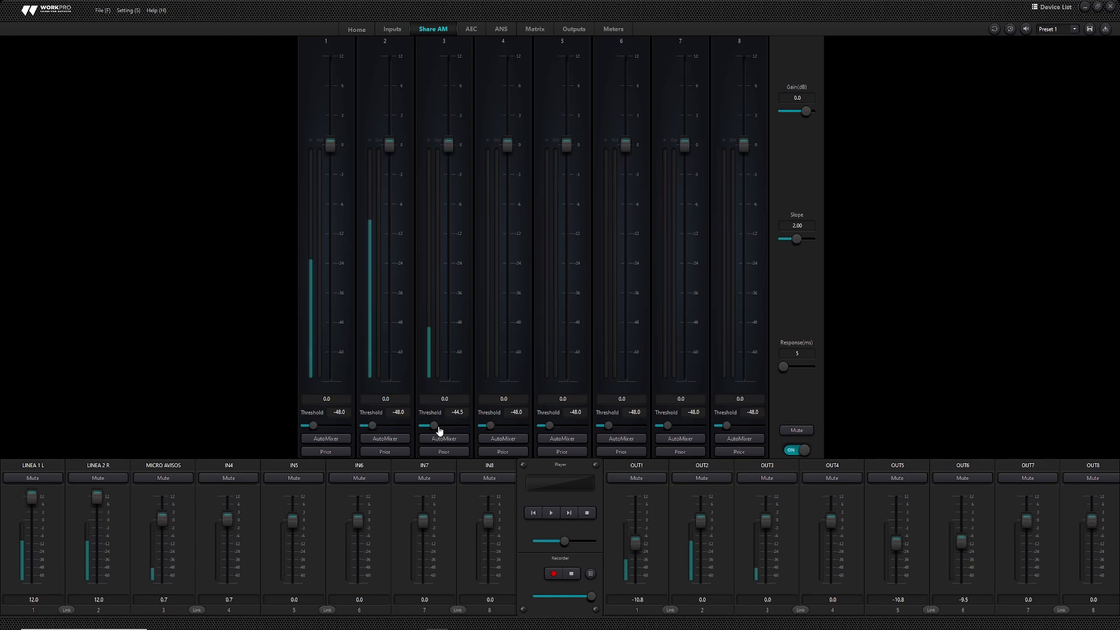
left_click(346, 438)
left_click(383, 439)
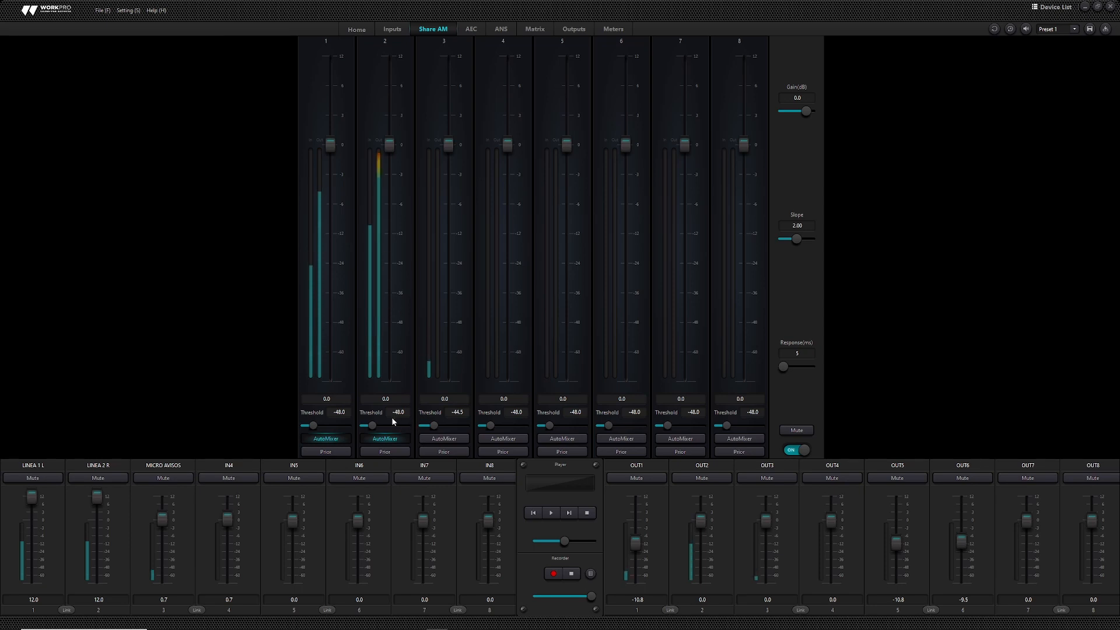
left_click(438, 442)
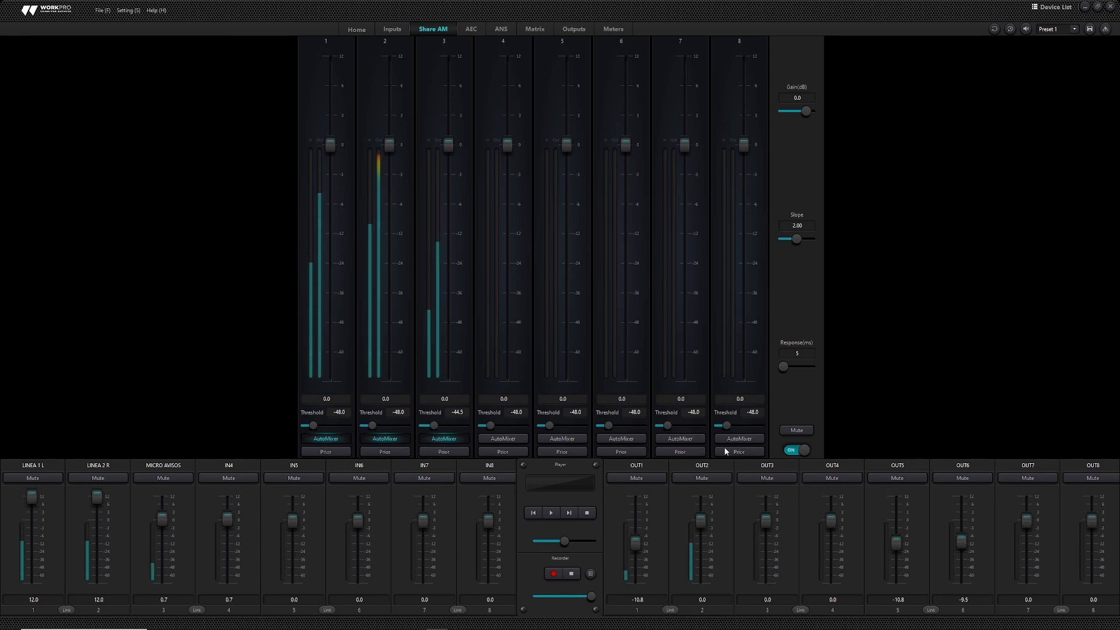
left_click(457, 450)
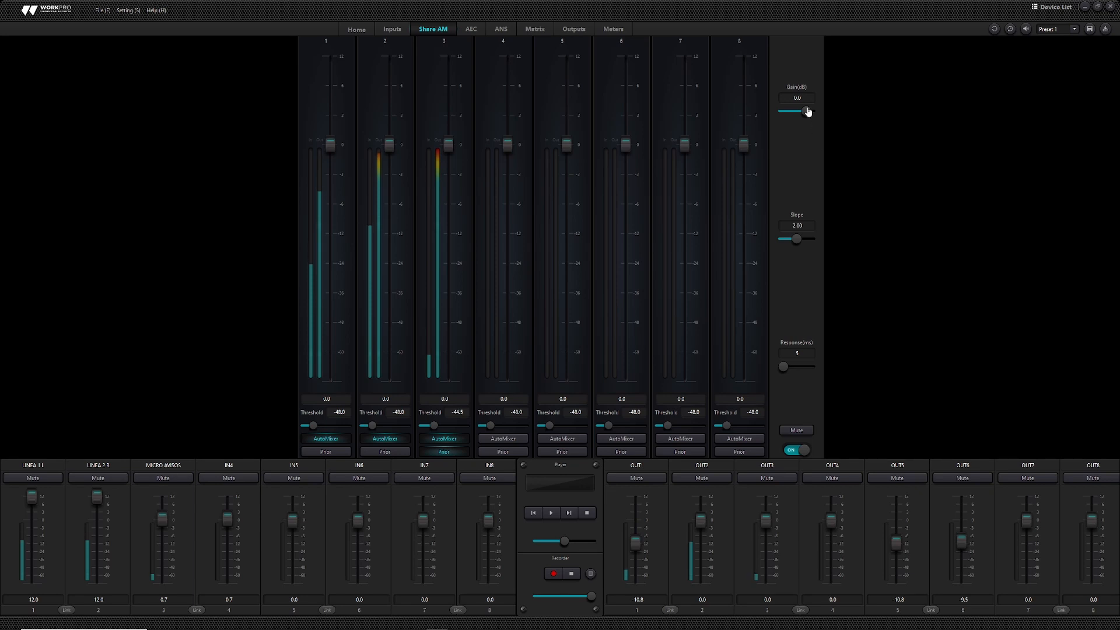
- Set the automixer gain to 2.8 dB and slope to 1.93, then mute its output
mouse_move(809, 112)
left_mouse_down()
mouse_move(796, 111)
mouse_move(808, 111)
left_mouse_up()
left_click_drag(800, 240, 797, 239)
left_click(799, 431)
- Open the AEC echo-cancellation page and view the NLP strength options, with Moderate selected
left_click(473, 27)
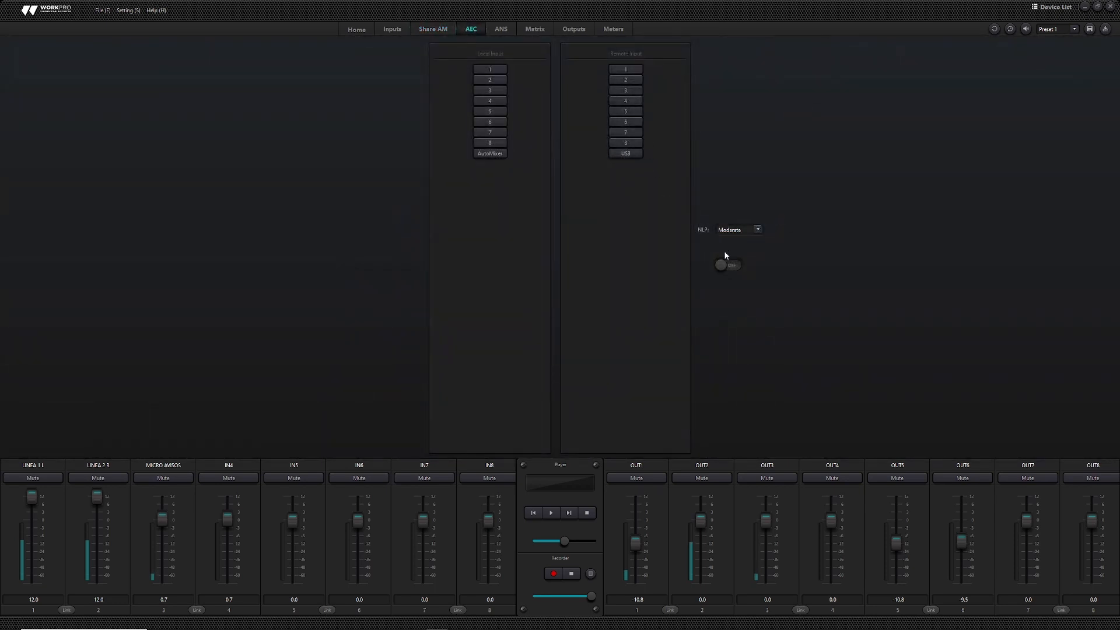
left_click(758, 230)
- Leave NLP at Moderate, go to the ANS noise suppression page and view its level choices
left_click(509, 28)
left_click(508, 28)
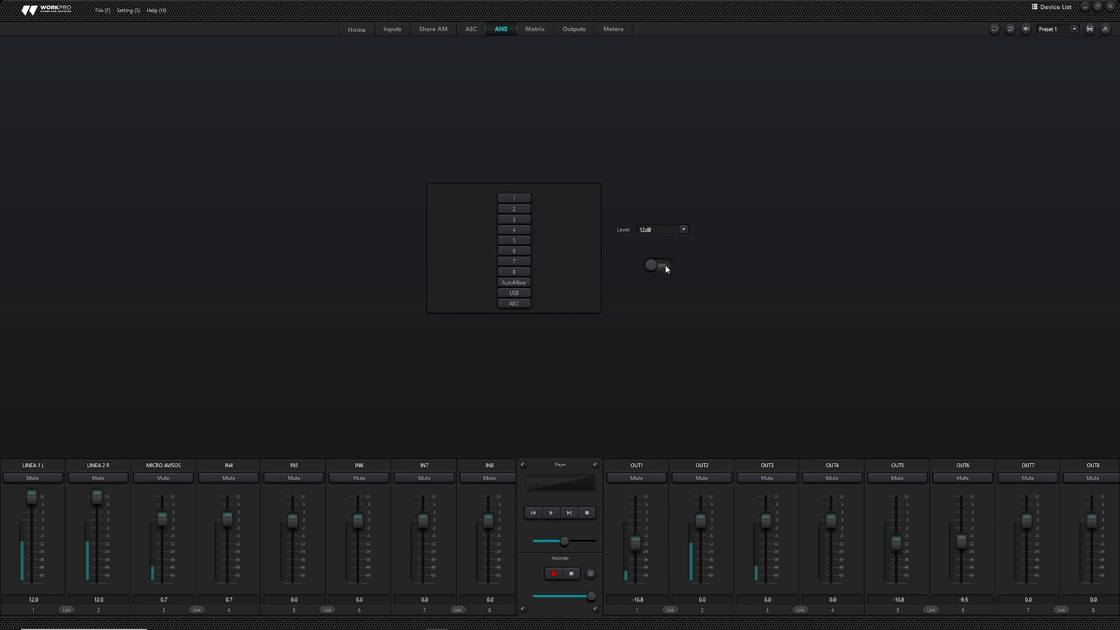
left_click(684, 230)
- Keep the ANS level at 12dB, review the Home overview, then bring up the routing Matrix
left_click(360, 30)
left_click(357, 30)
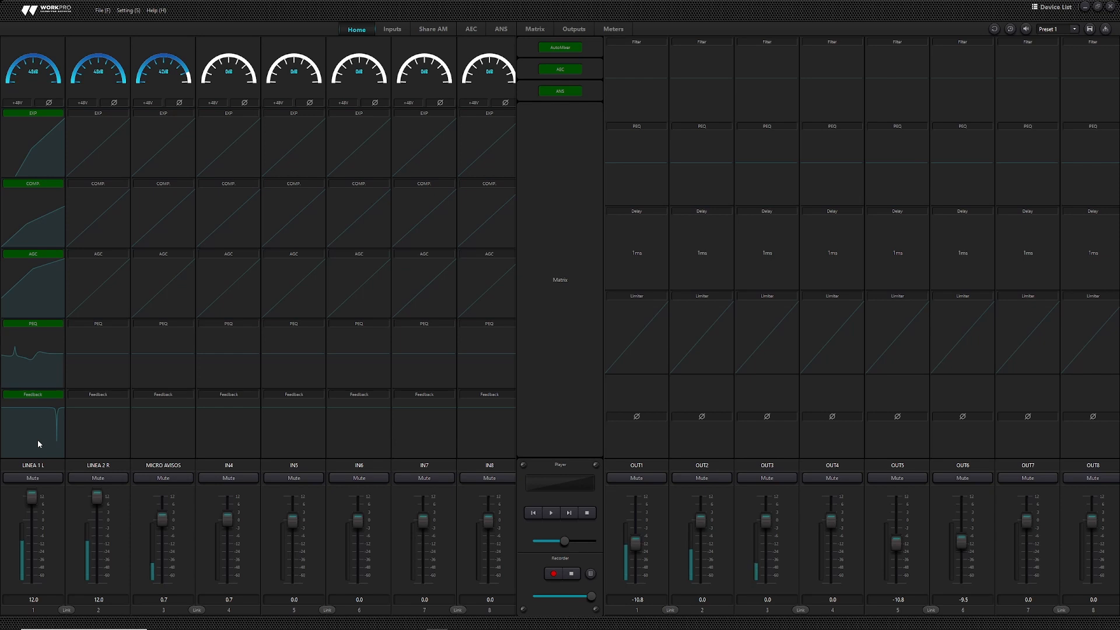
left_click(528, 29)
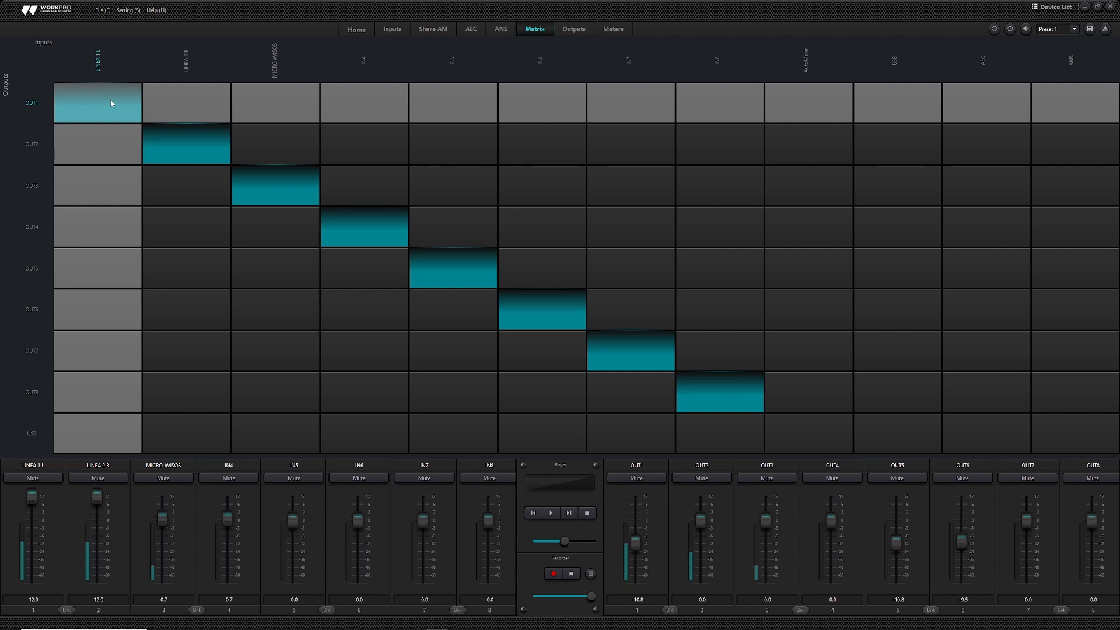
- Route LINEA 2 R to OUT1 only, and rename OUT1 and OUT2 to SALA 1 and SALA 2
left_click(180, 97)
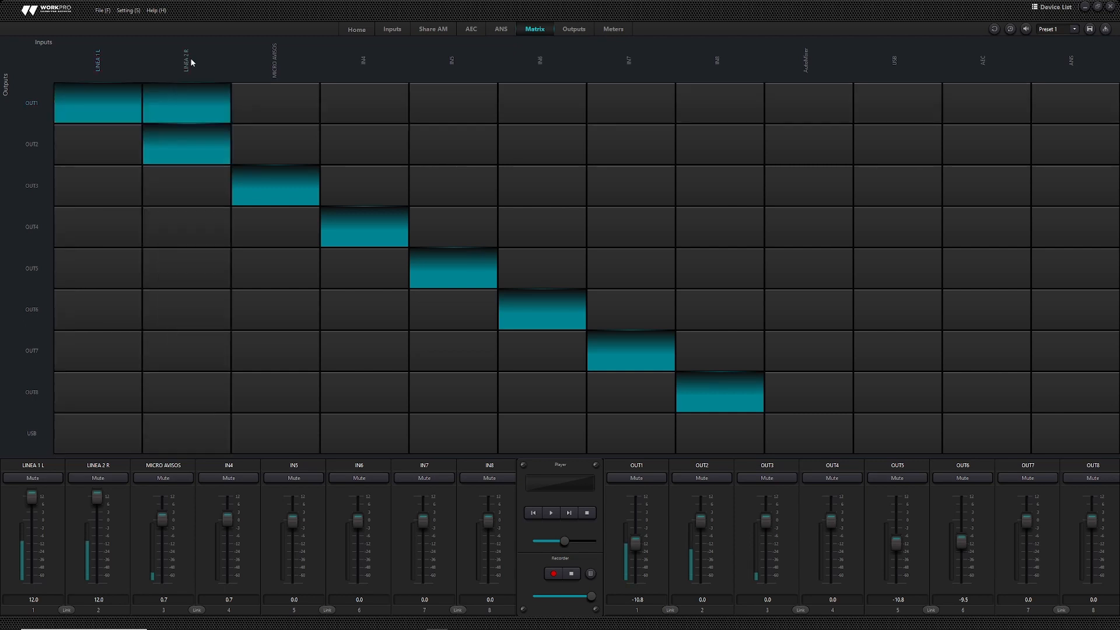
left_click(168, 142)
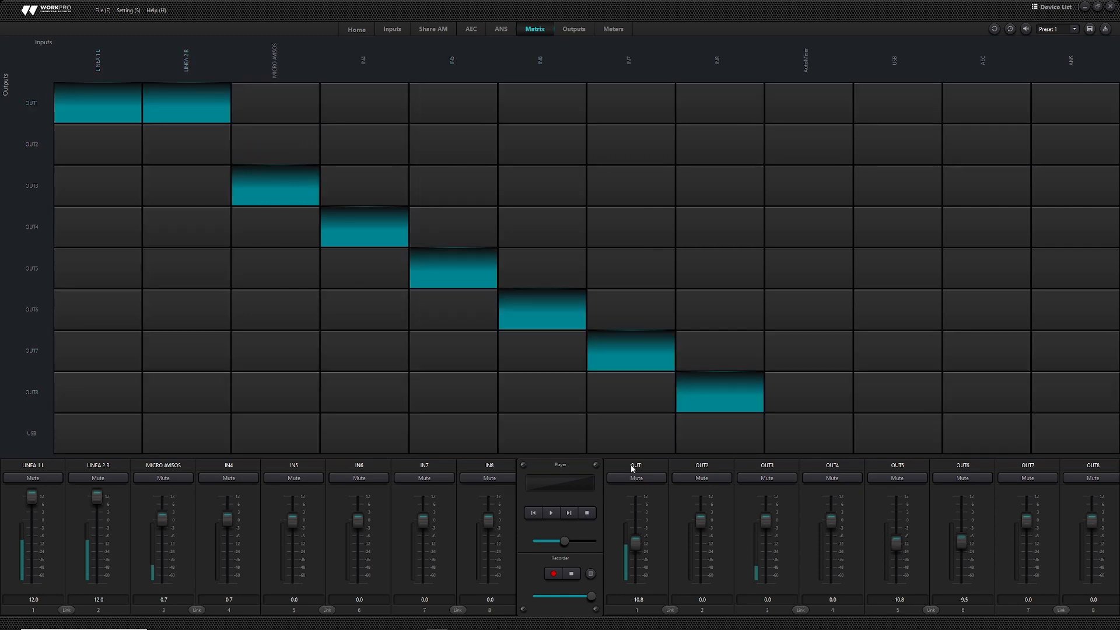
double_click(632, 467)
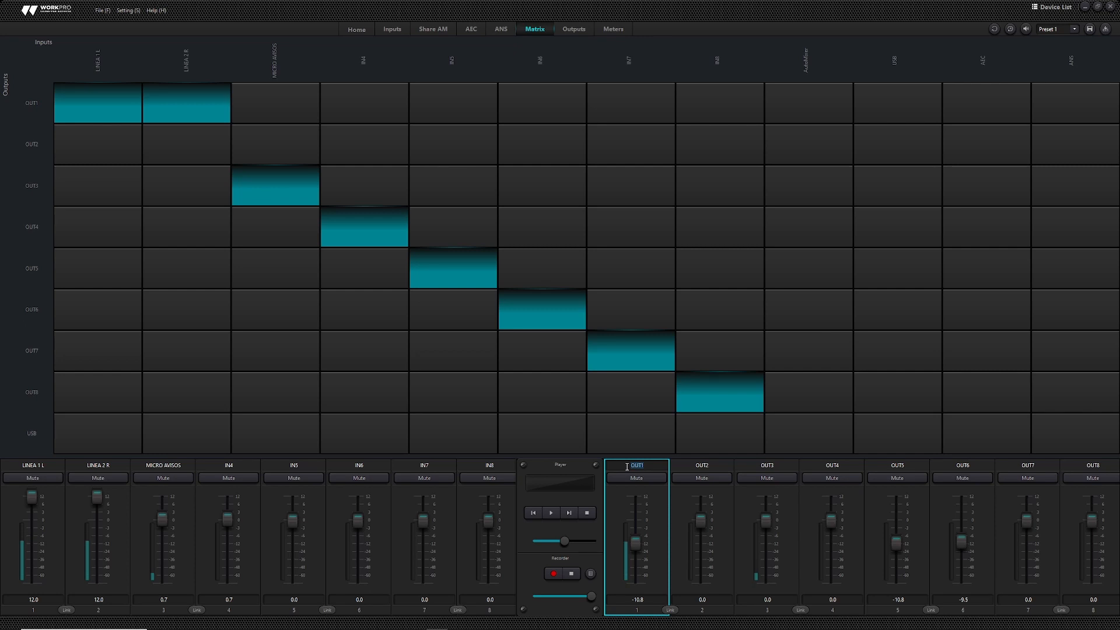
type("SALA 1")
double_click(708, 465)
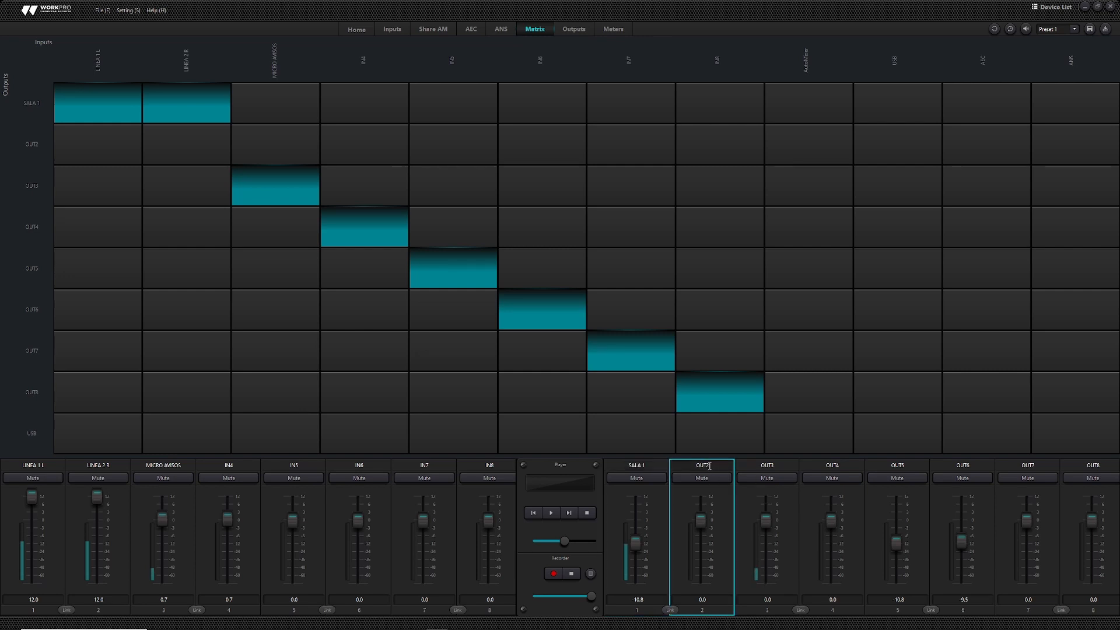
type("SALA 2")
key("Return")
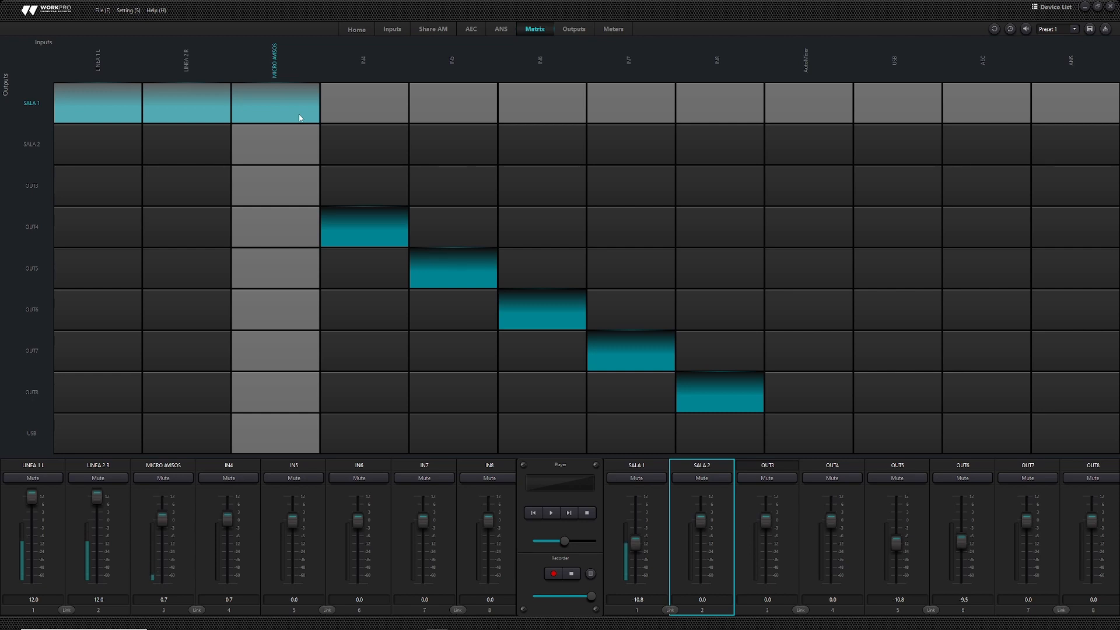
- Route the USB input to SALA 1 and the automixer to SALA 2 and OUT3
left_click(881, 115)
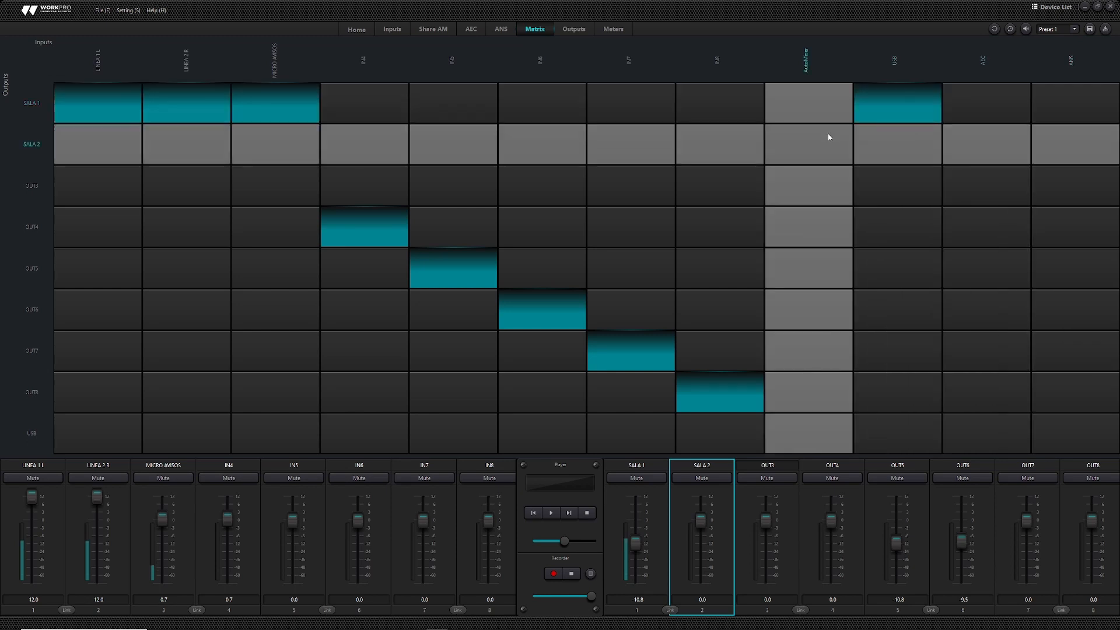
left_click(830, 137)
left_click(823, 173)
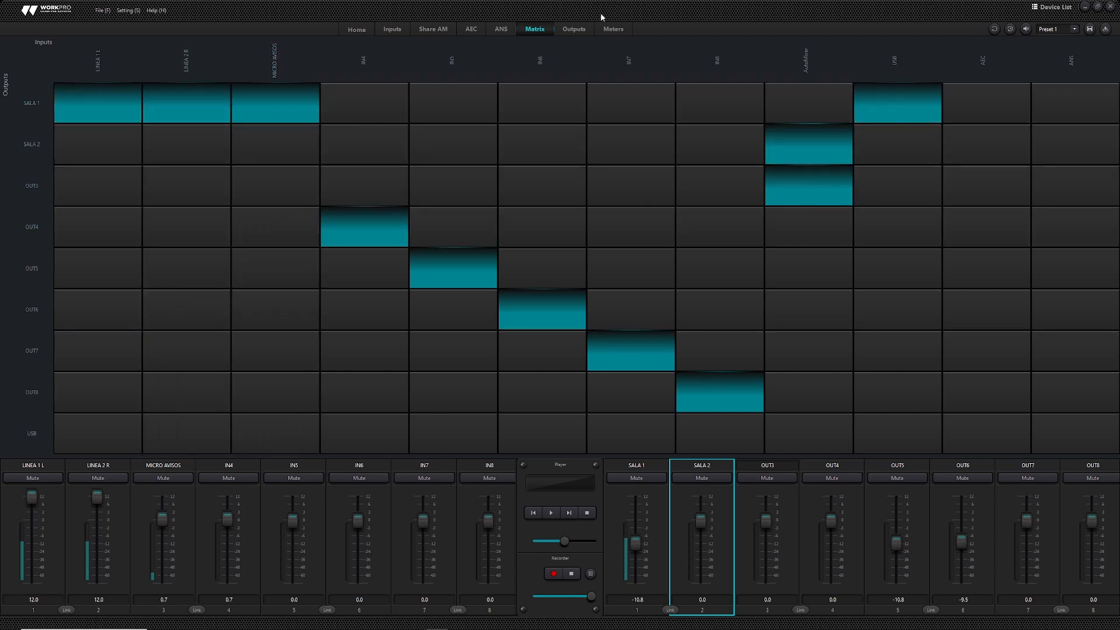
left_click(584, 29)
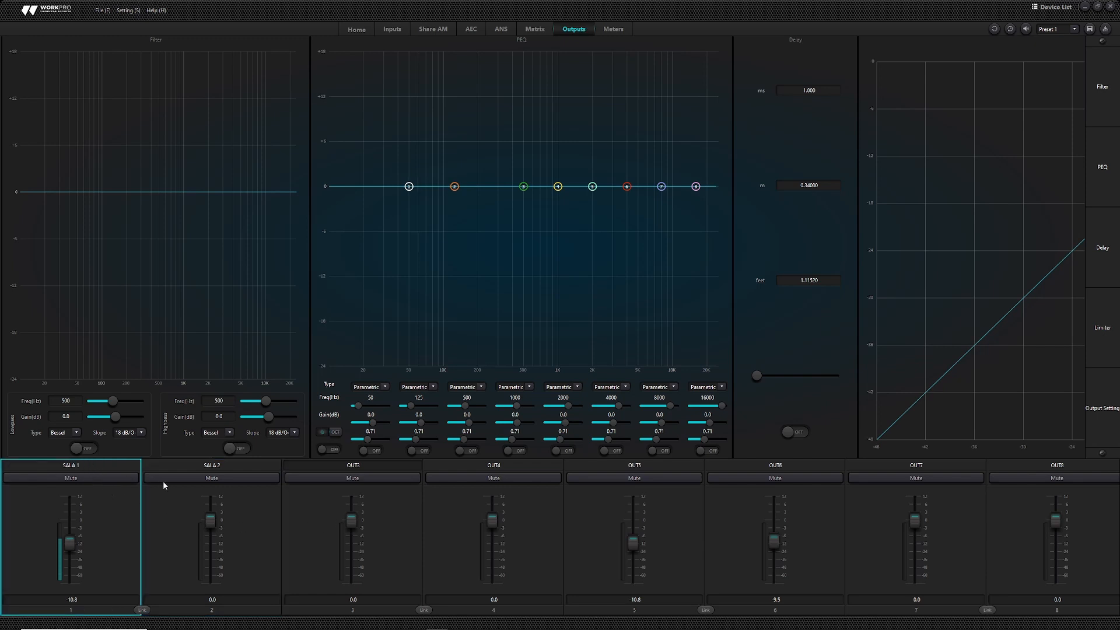
left_click(174, 508)
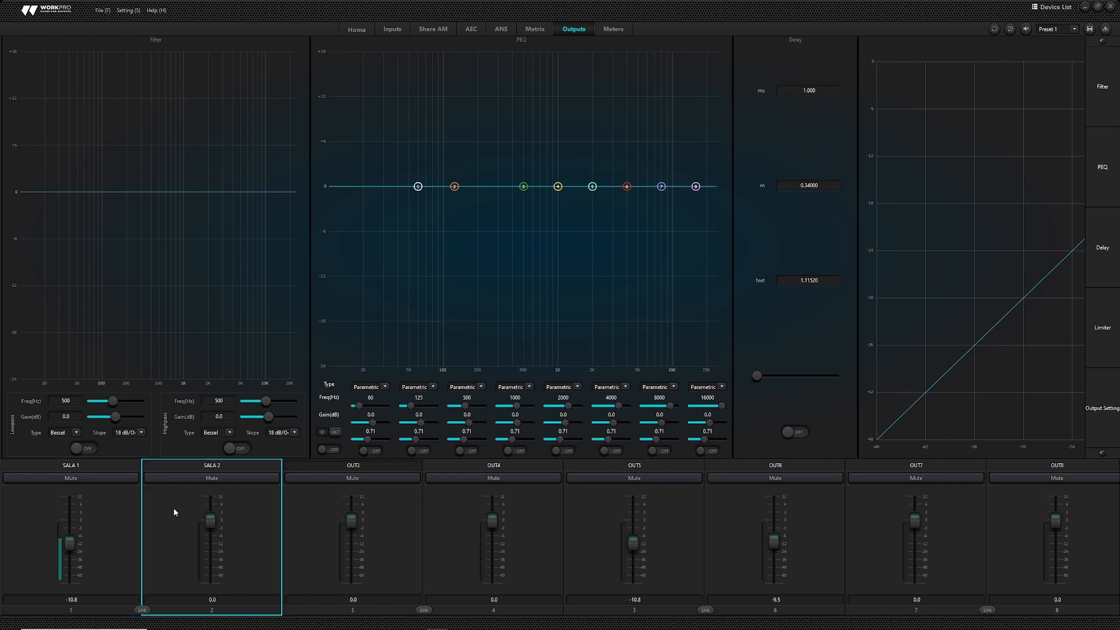
left_click(121, 513)
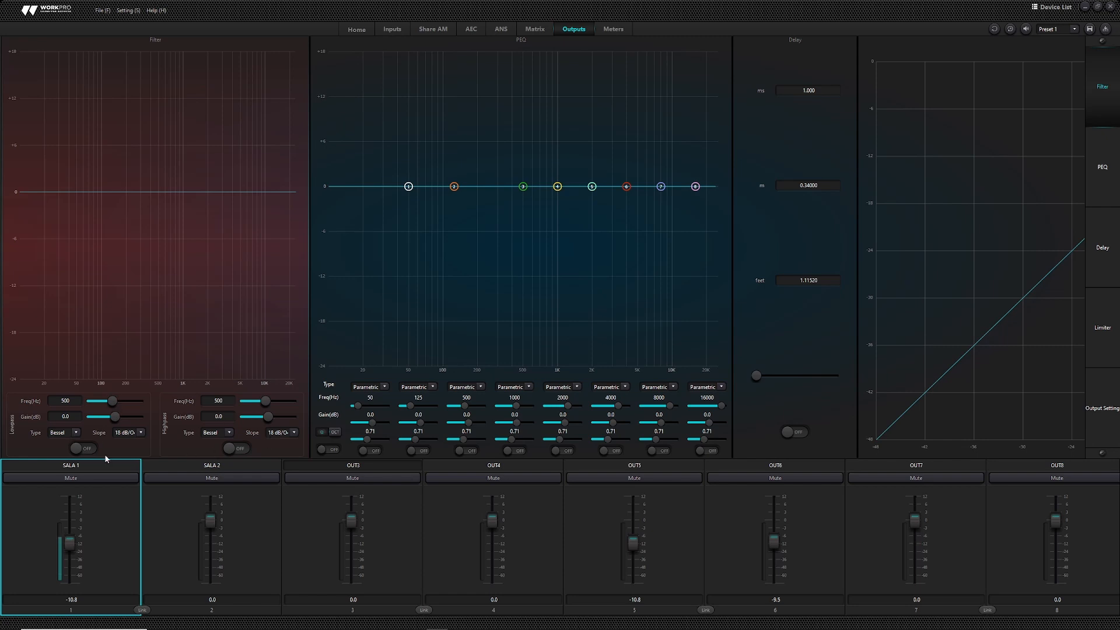
- Enable SALA 1's low-pass and high-pass filters, with the low-pass at 3842 Hz, Bessel, 18 dB/Oct
left_click(86, 448)
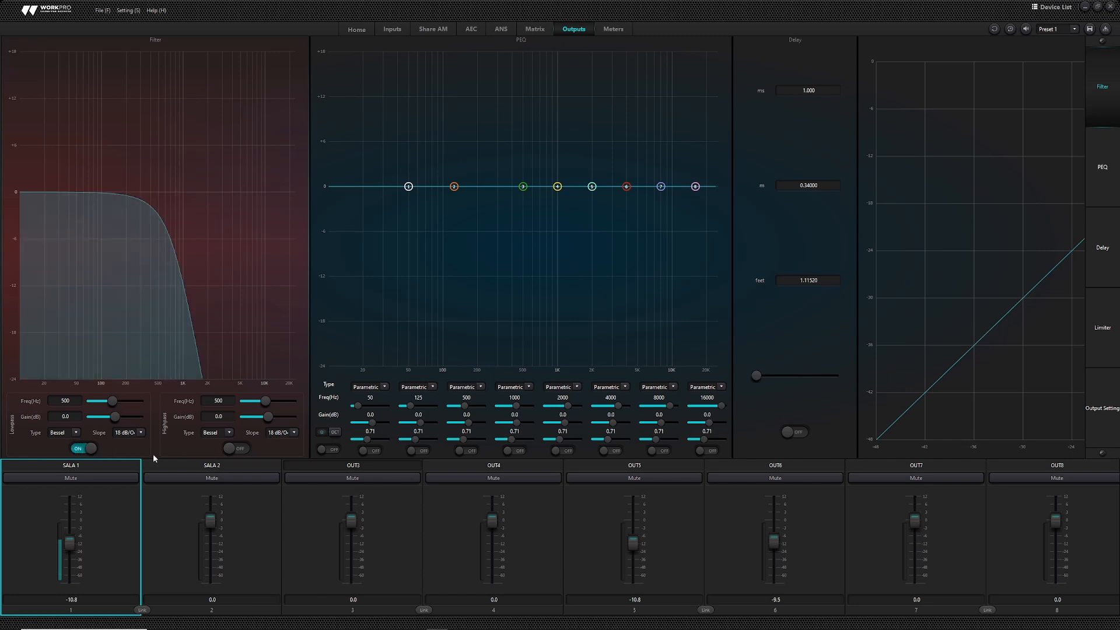
left_click(244, 453)
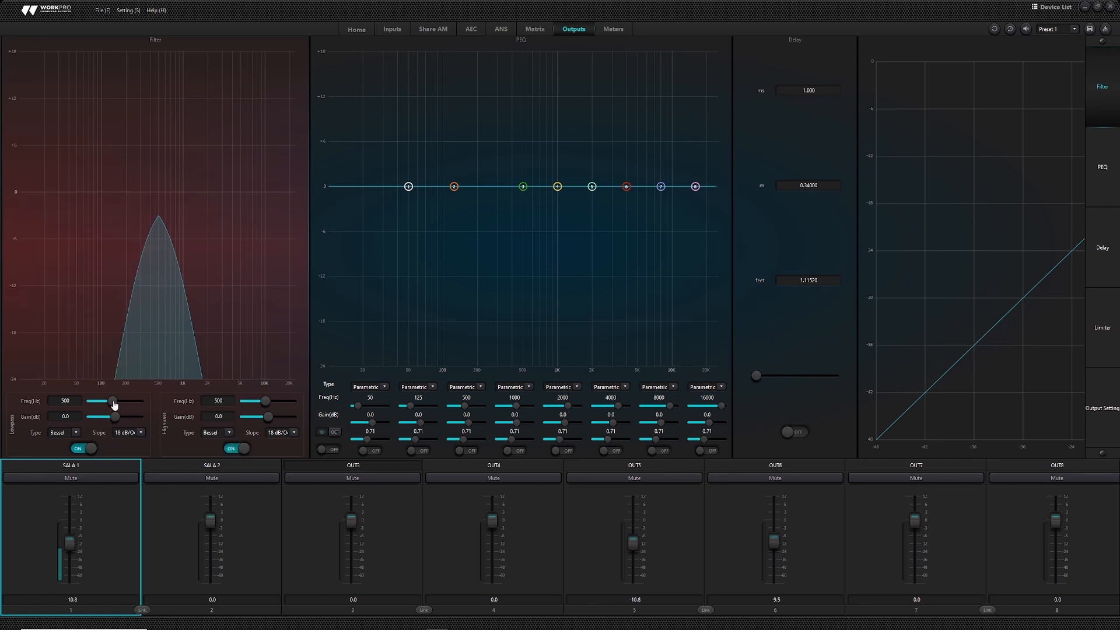
mouse_move(115, 404)
left_mouse_down()
mouse_move(131, 419)
mouse_move(119, 418)
left_mouse_up()
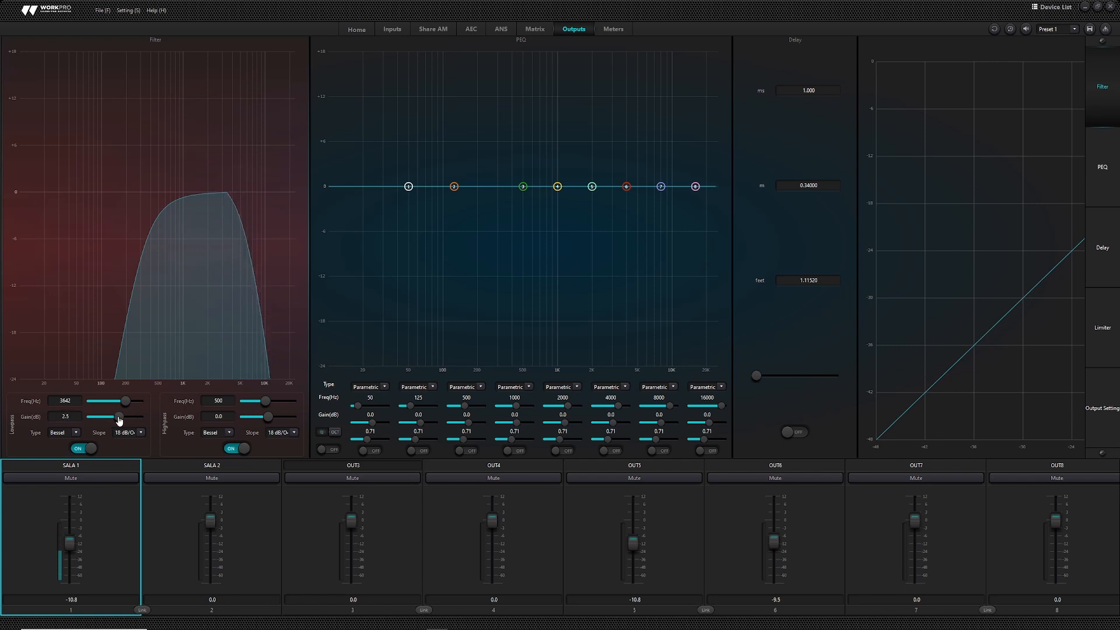
left_click(74, 433)
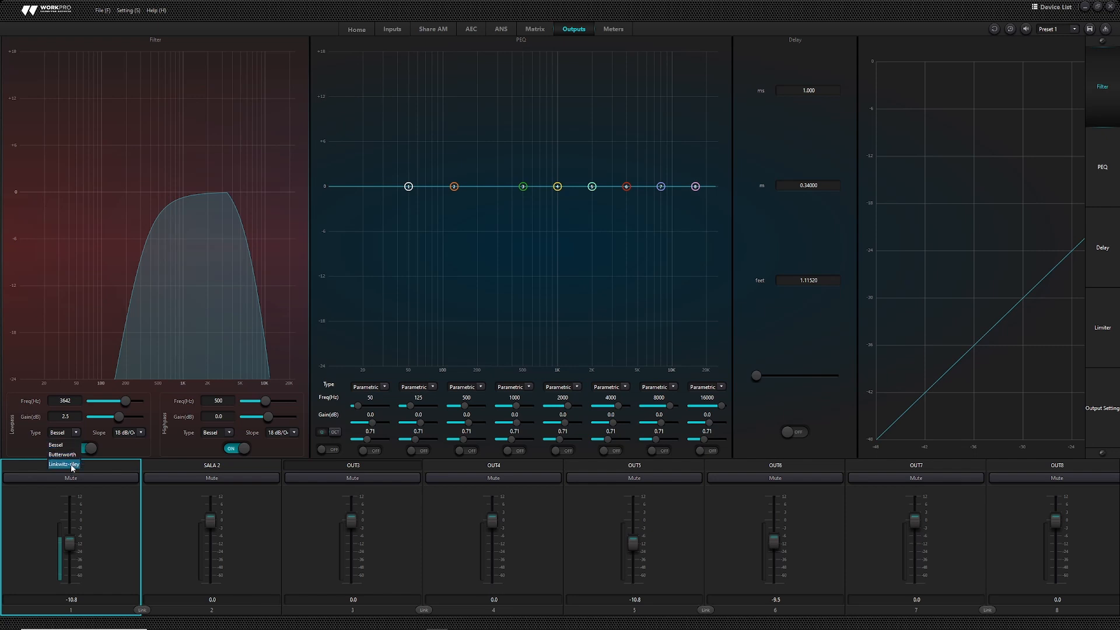
left_click(114, 450)
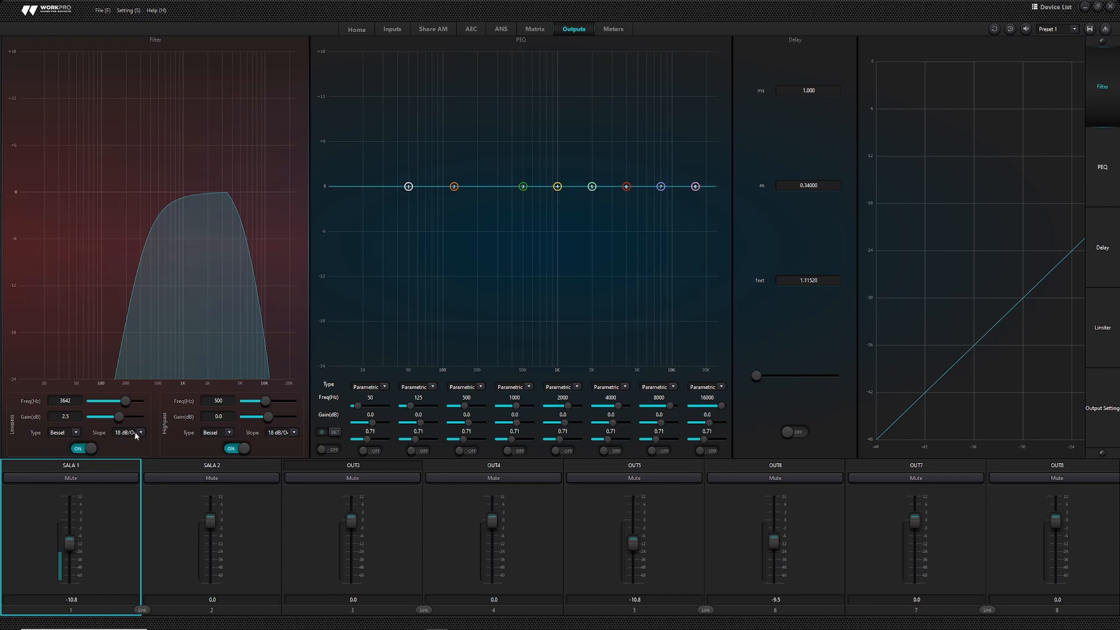
left_click(137, 434)
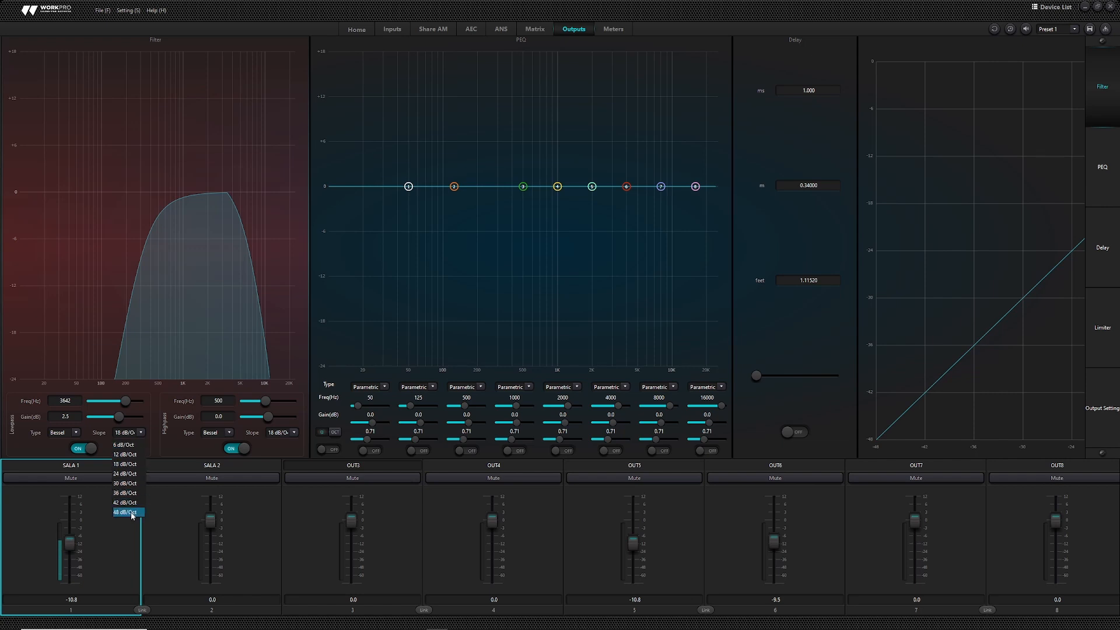
left_click(154, 464)
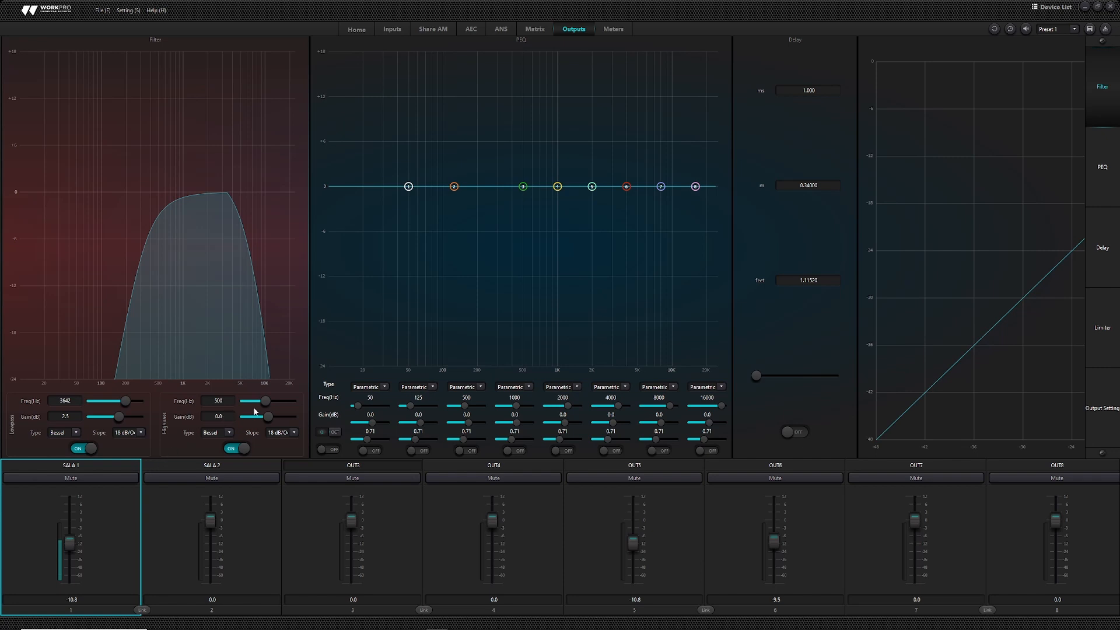
- Set the high-pass to 56 Hz with gain -0.8, returning to the SALA 1 output editor
mouse_move(263, 406)
left_mouse_down()
mouse_move(285, 403)
mouse_move(249, 405)
left_mouse_up()
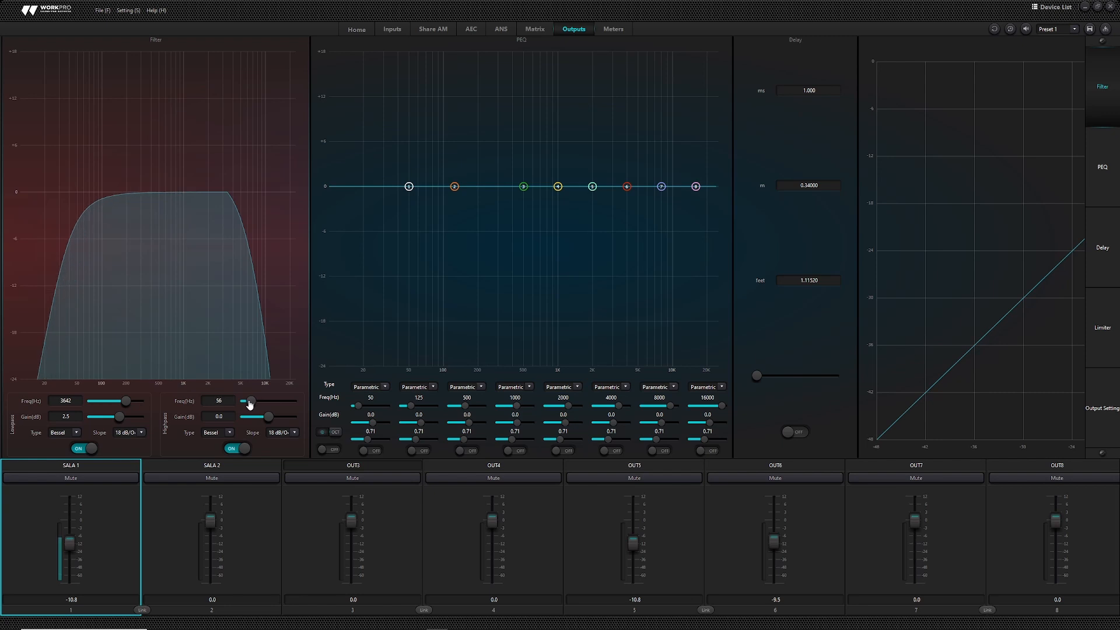
left_click_drag(269, 417, 268, 416)
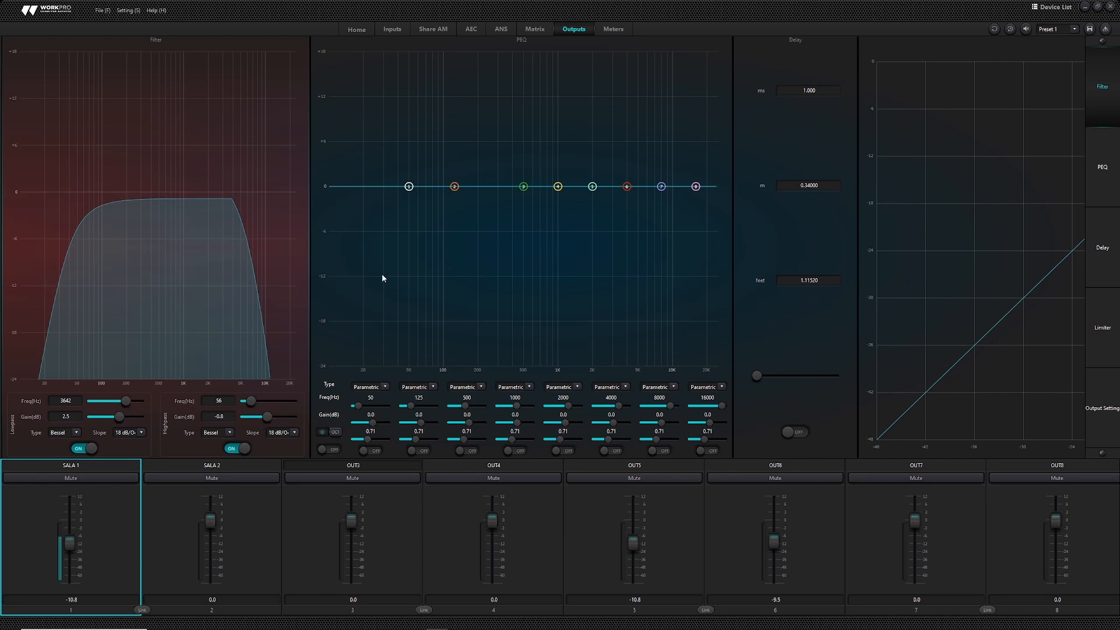
left_click(357, 31)
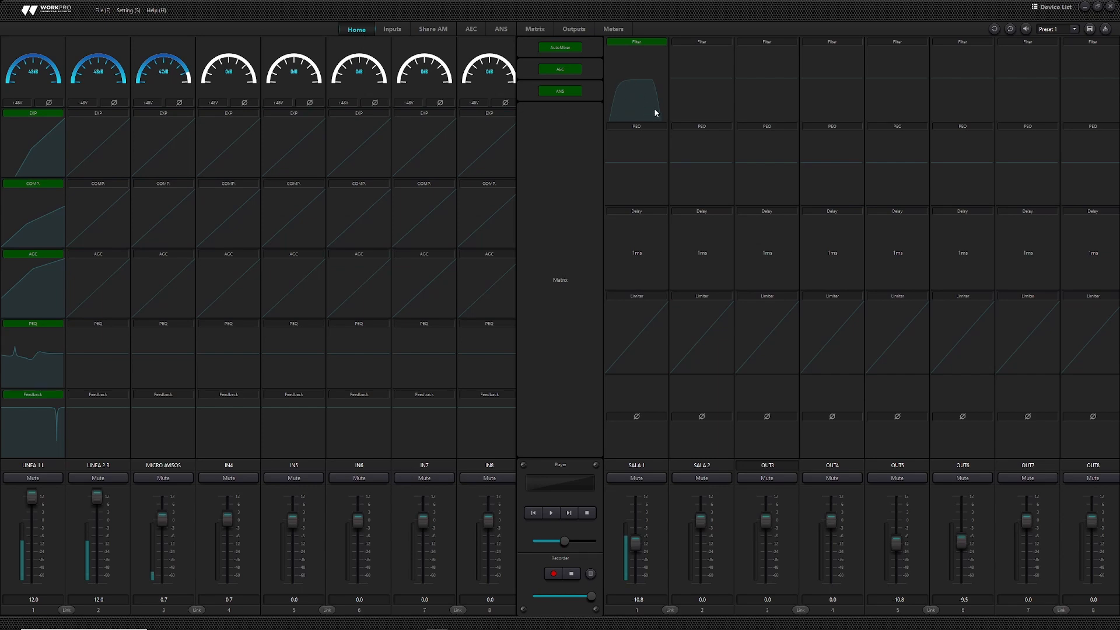
left_click(572, 32)
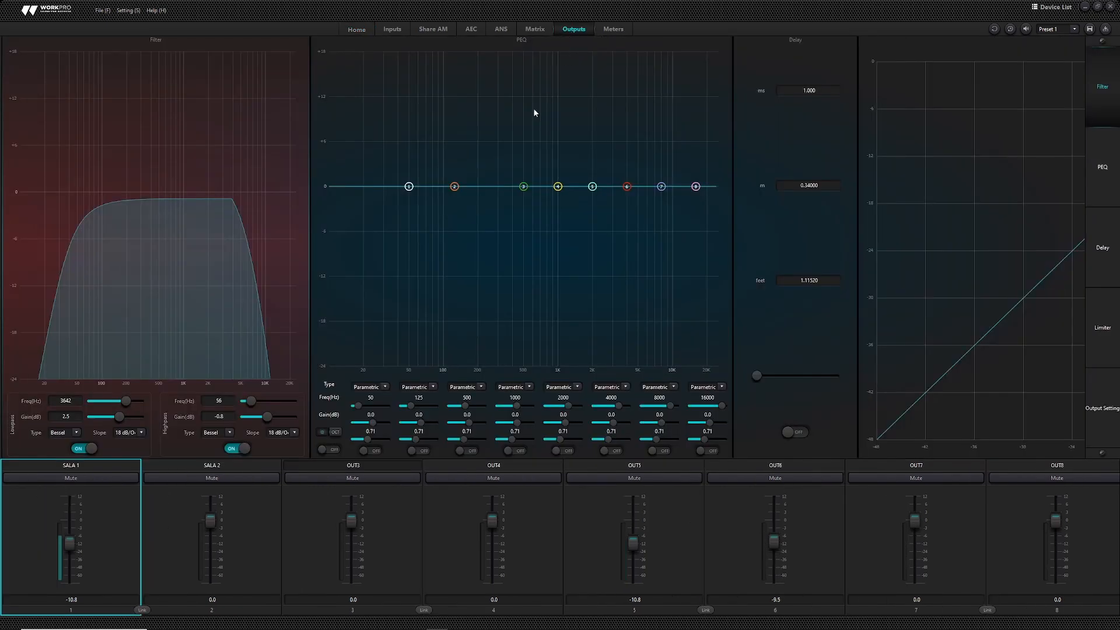
- Switch on SALA 1's parametric EQ and all eight EQ bands
left_click(327, 449)
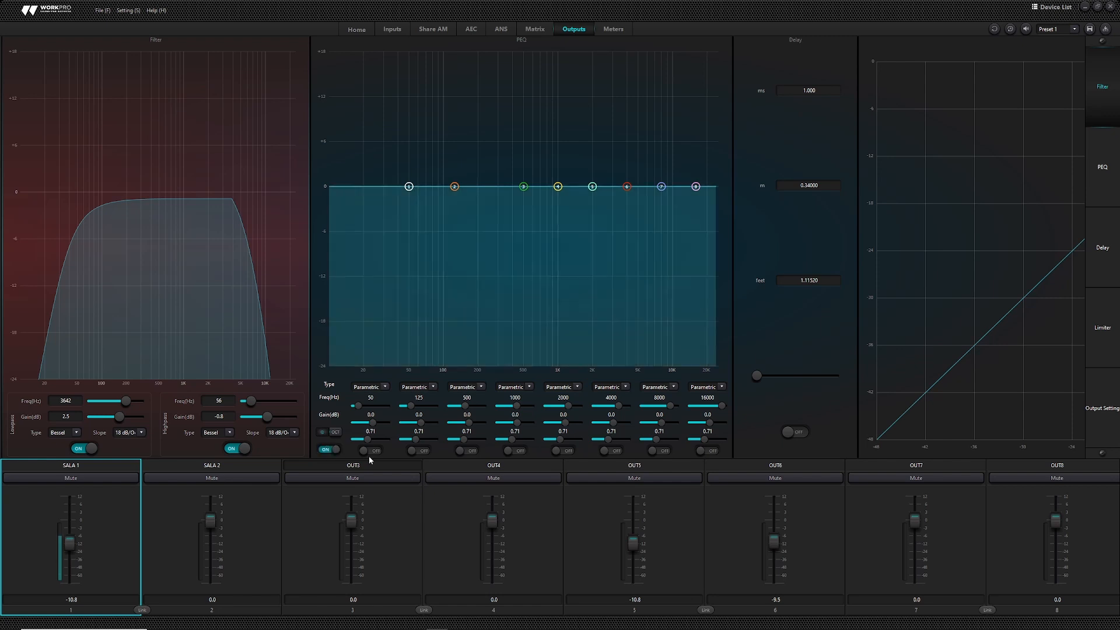
left_click(376, 451)
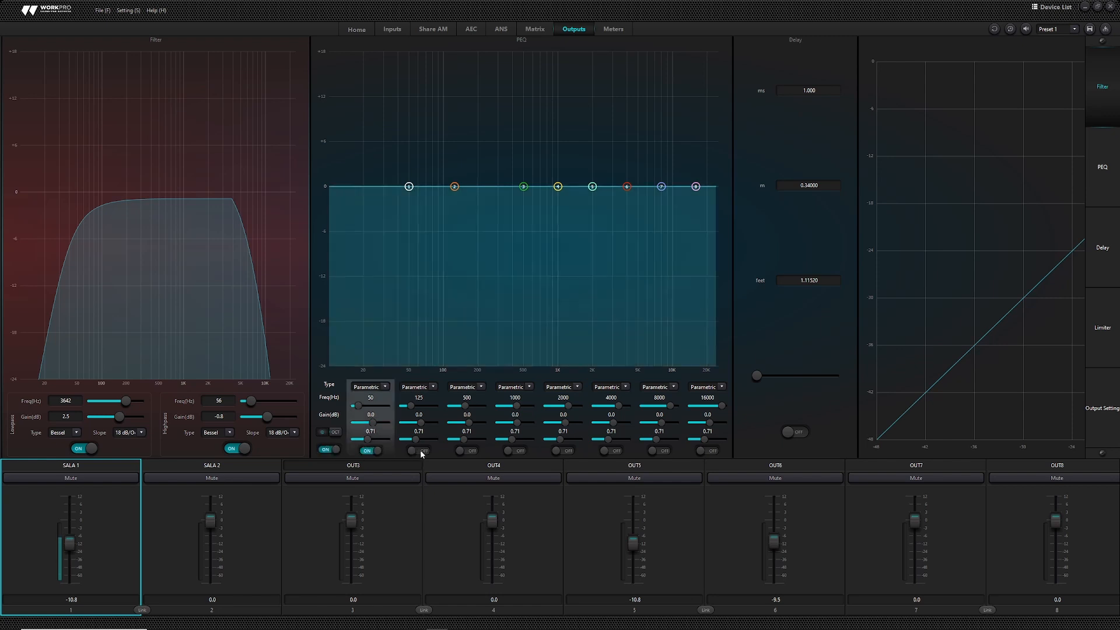
left_click(419, 451)
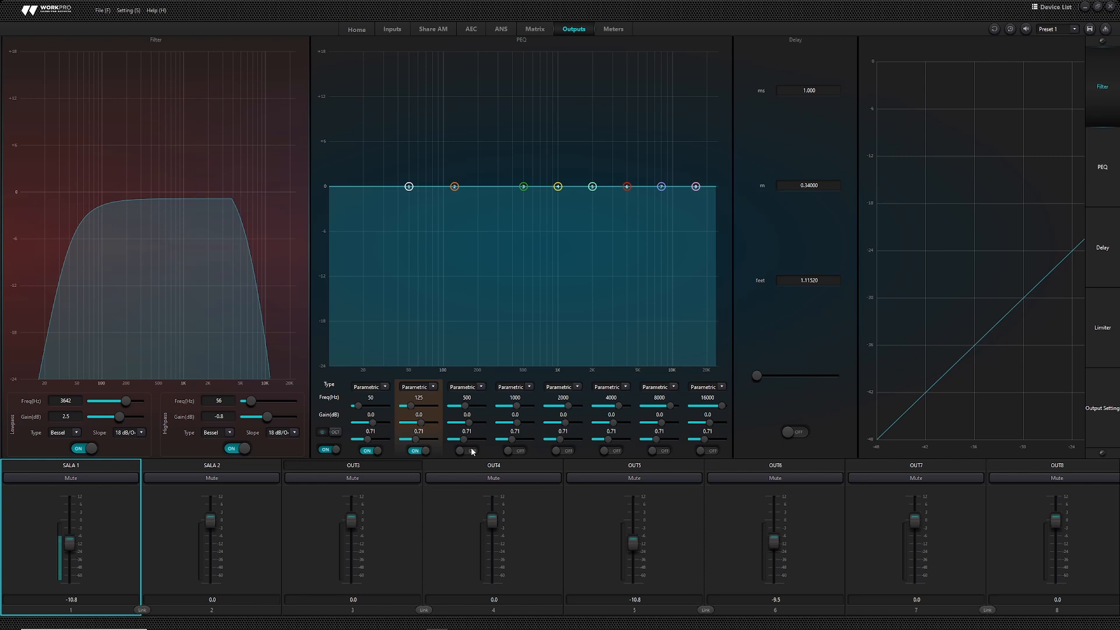
left_click(467, 451)
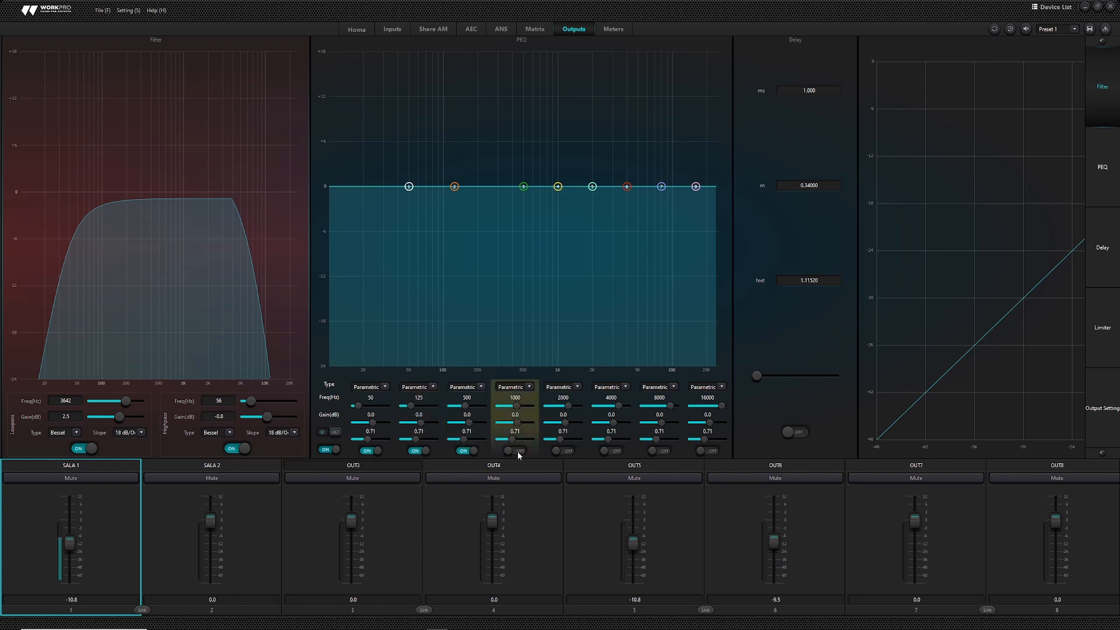
left_click(572, 450)
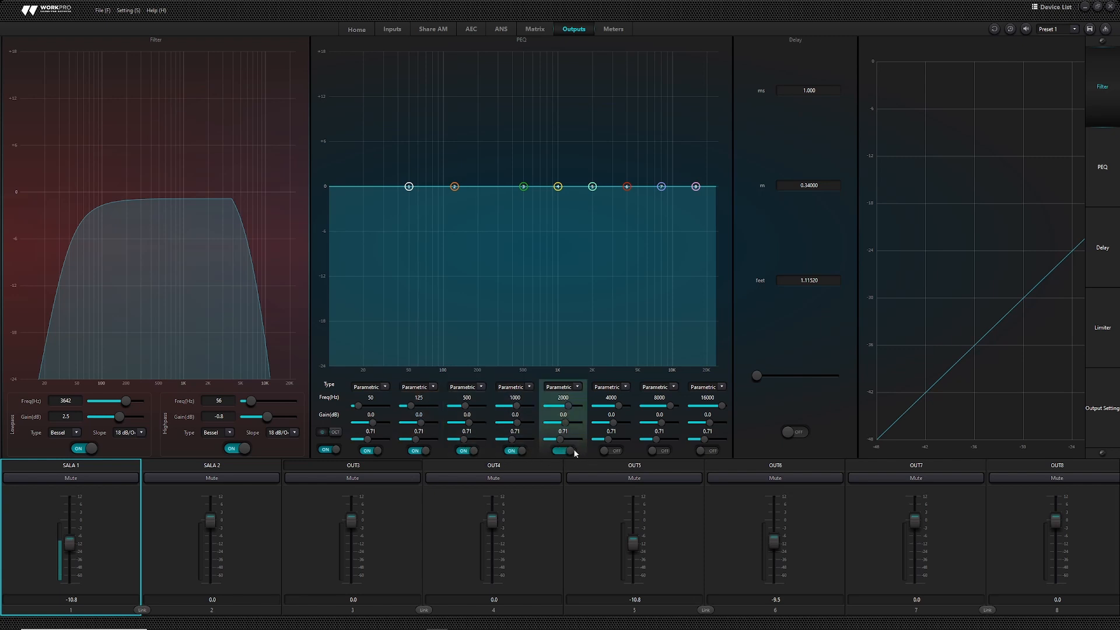
left_click(620, 449)
left_click(656, 450)
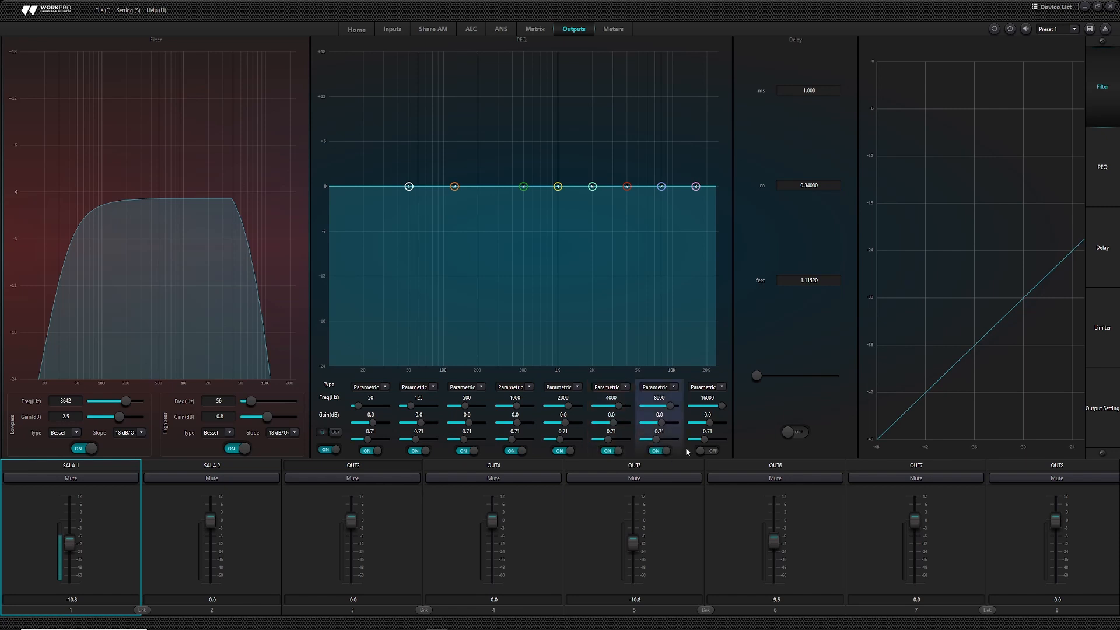
left_click(704, 450)
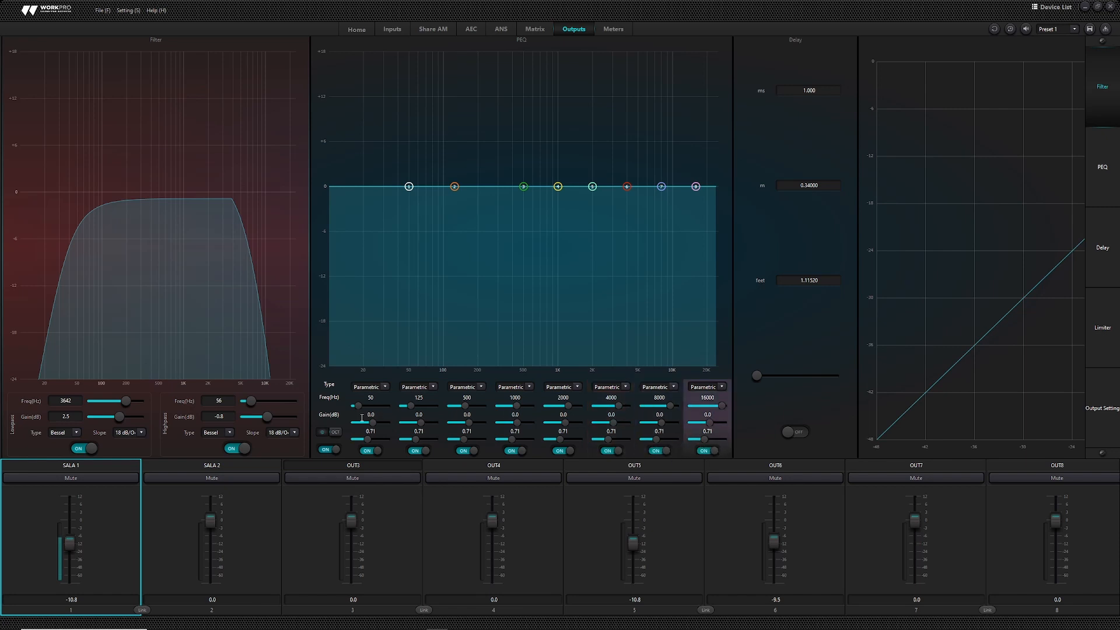
- Shape bands 1–3 as narrow peaks: +4.3 dB at 43 Hz, -3.3 dB at 116 Hz, +4.2 dB near 439 Hz
left_click(385, 387)
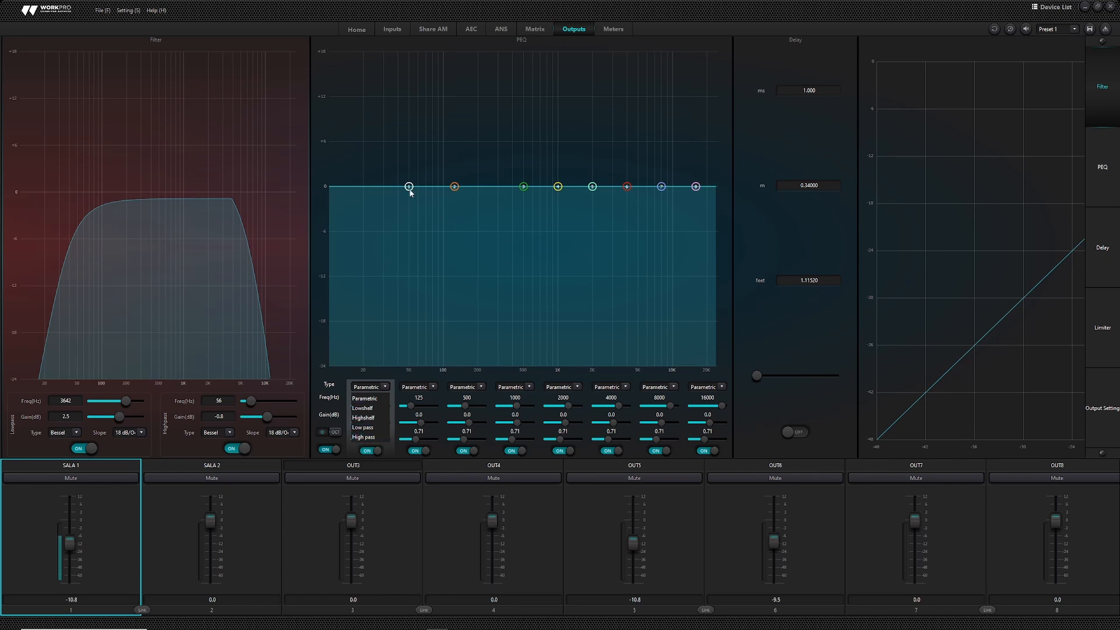
left_click_drag(409, 187, 389, 147)
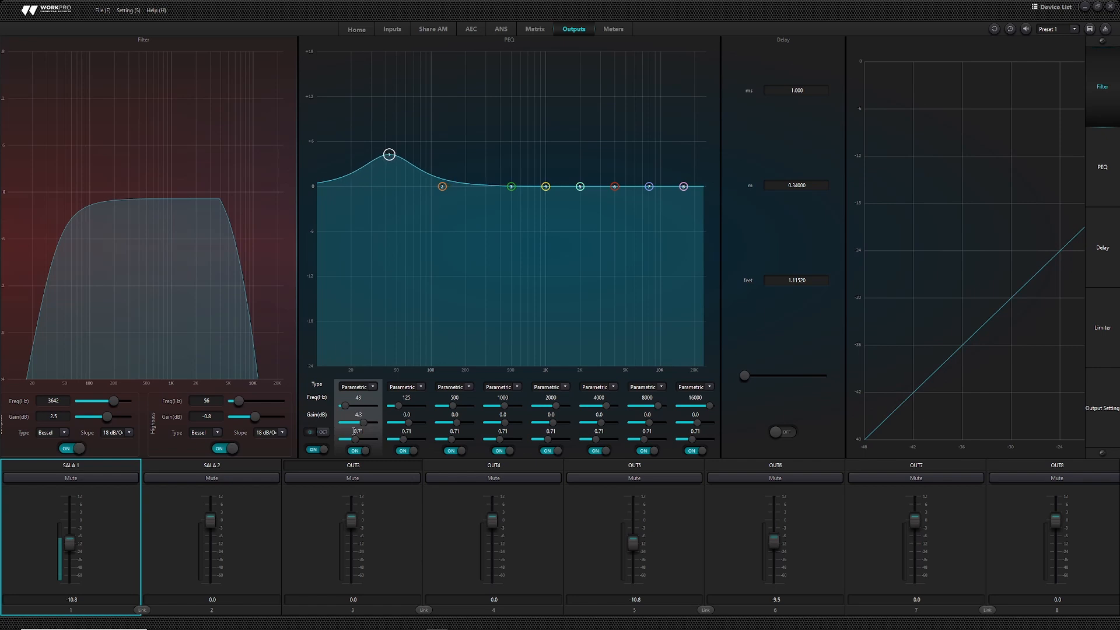
left_click_drag(356, 443, 367, 440)
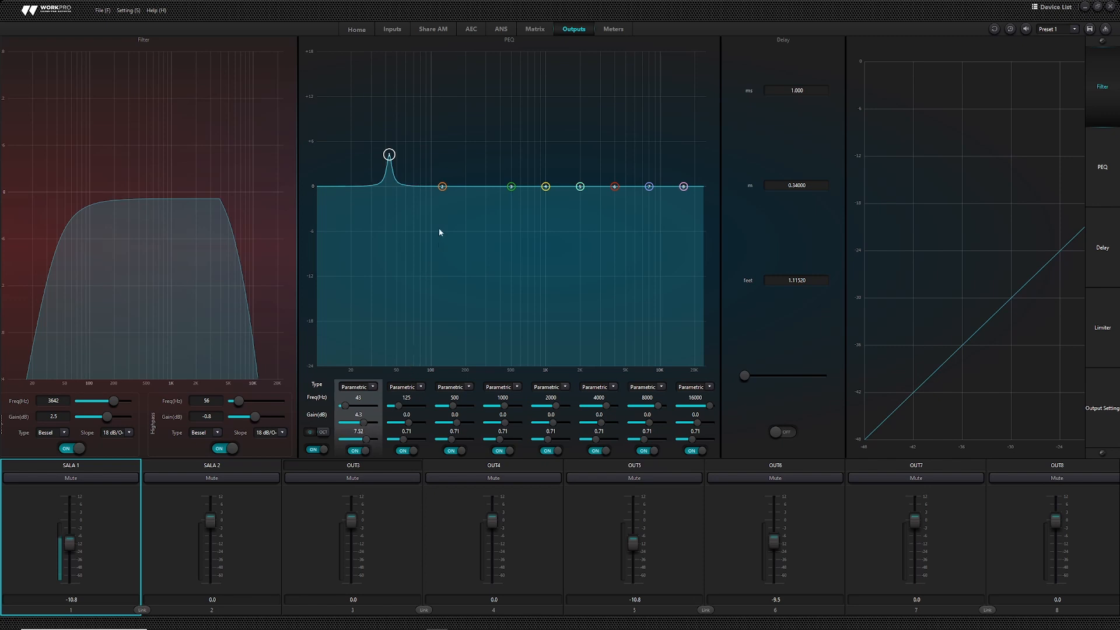
left_click_drag(442, 186, 438, 211)
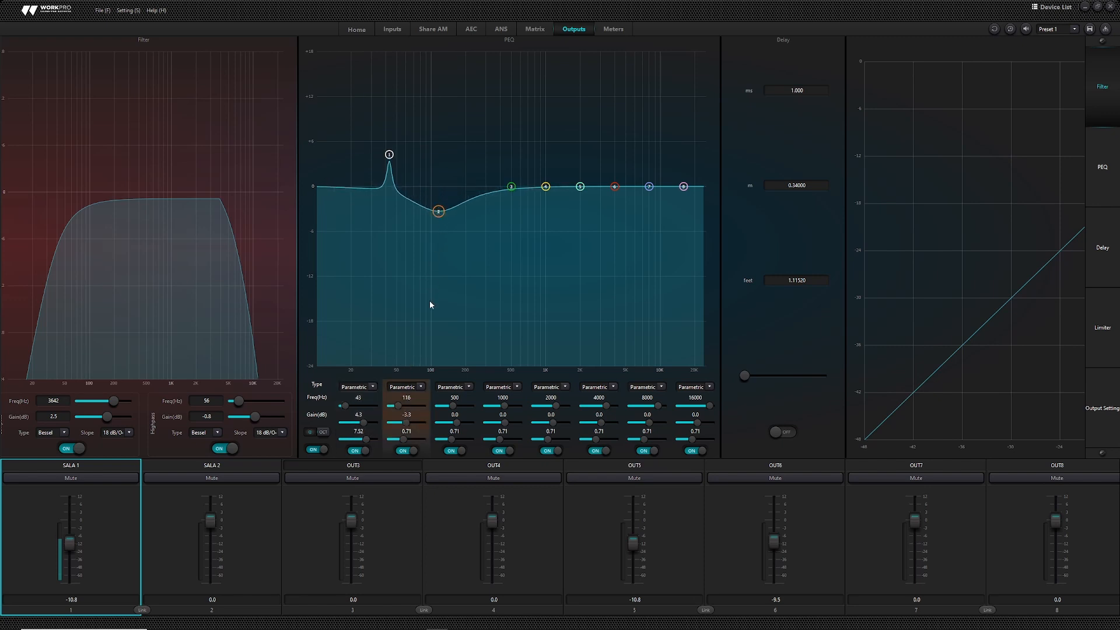
left_click_drag(405, 439, 418, 439)
left_click_drag(511, 186, 505, 155)
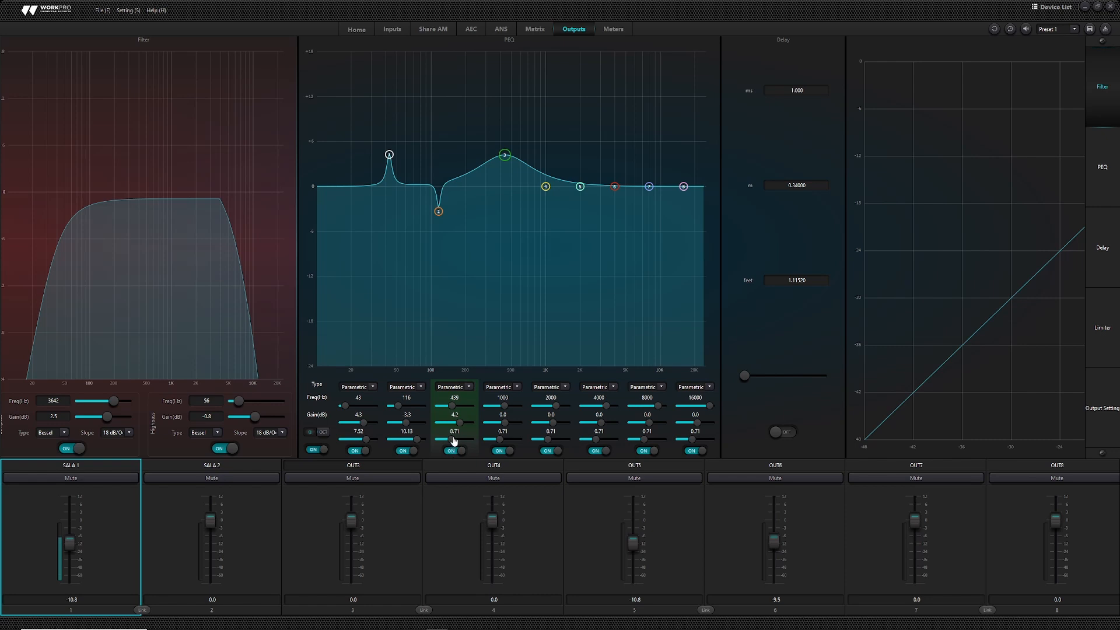
left_click_drag(453, 438, 470, 441)
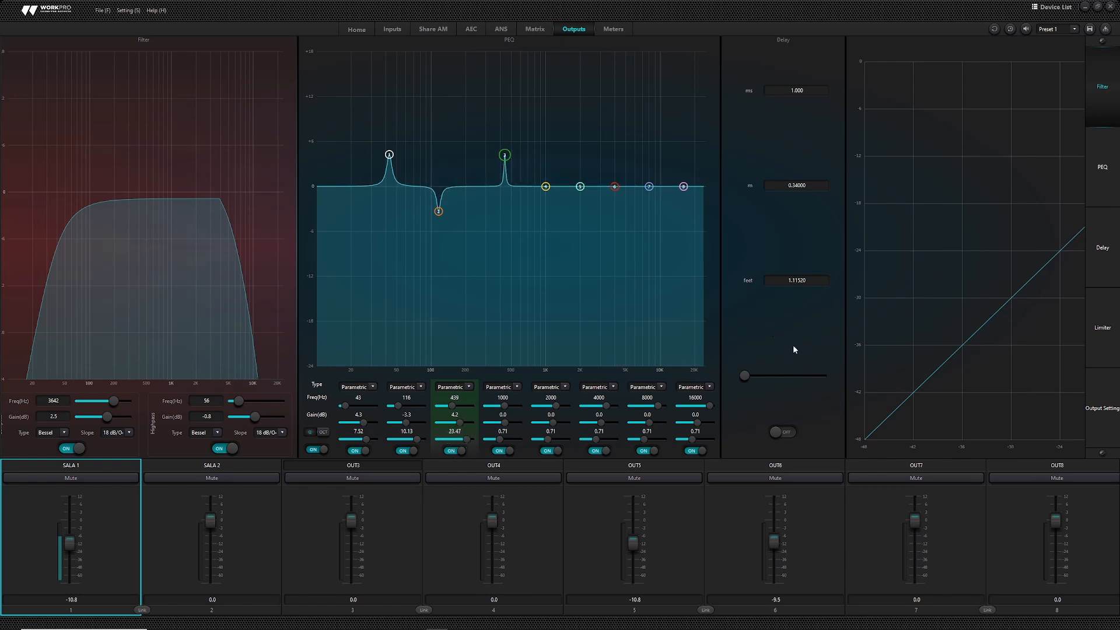
- Switch on SALA 1's output delay and set it to 1 ms
left_click(784, 432)
left_click_drag(793, 341, 516, 309)
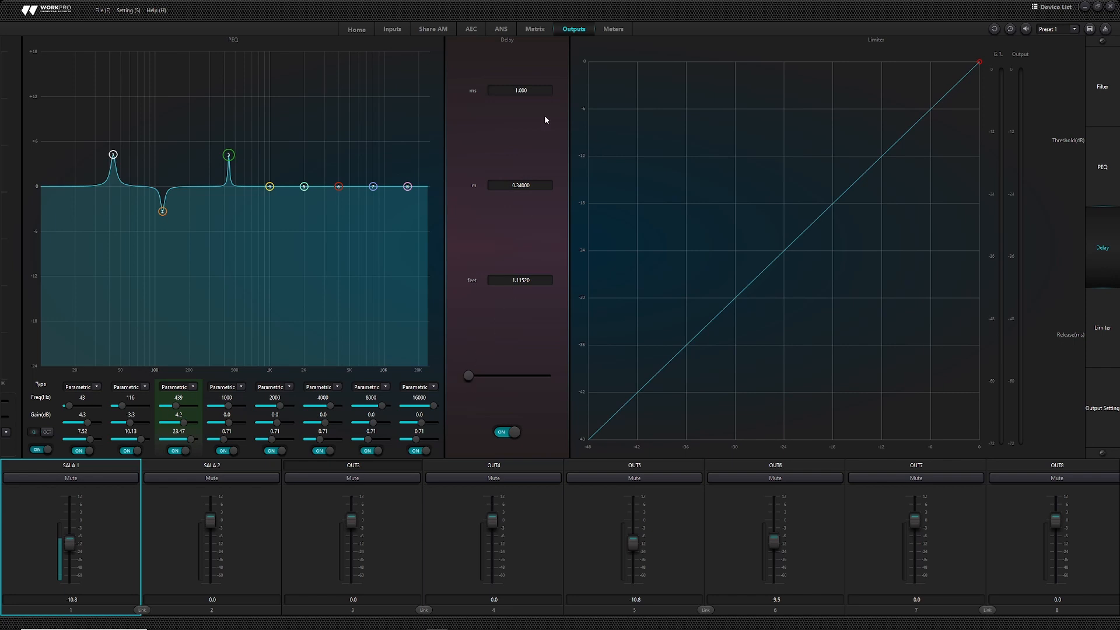
type("2")
key("Return")
double_click(533, 92)
mouse_move(473, 378)
left_mouse_down()
mouse_move(503, 388)
mouse_move(466, 387)
left_mouse_up()
- Turn on the limiter with a -19.6 dB threshold and release lowered toward 1 ms
left_click_drag(546, 328, 394, 315)
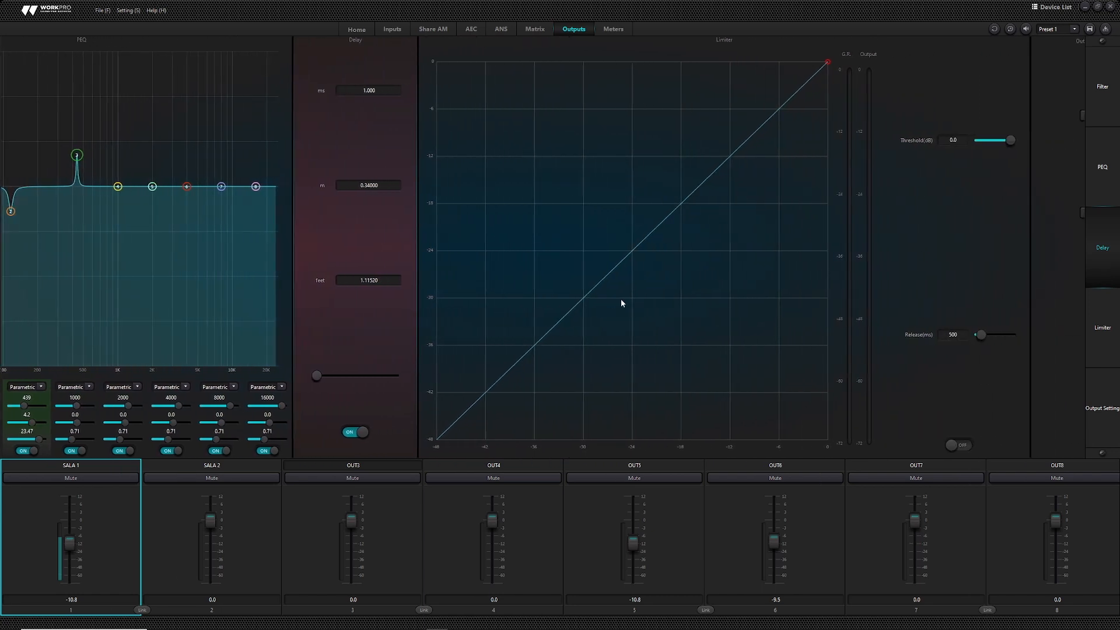
left_click_drag(623, 302, 464, 312)
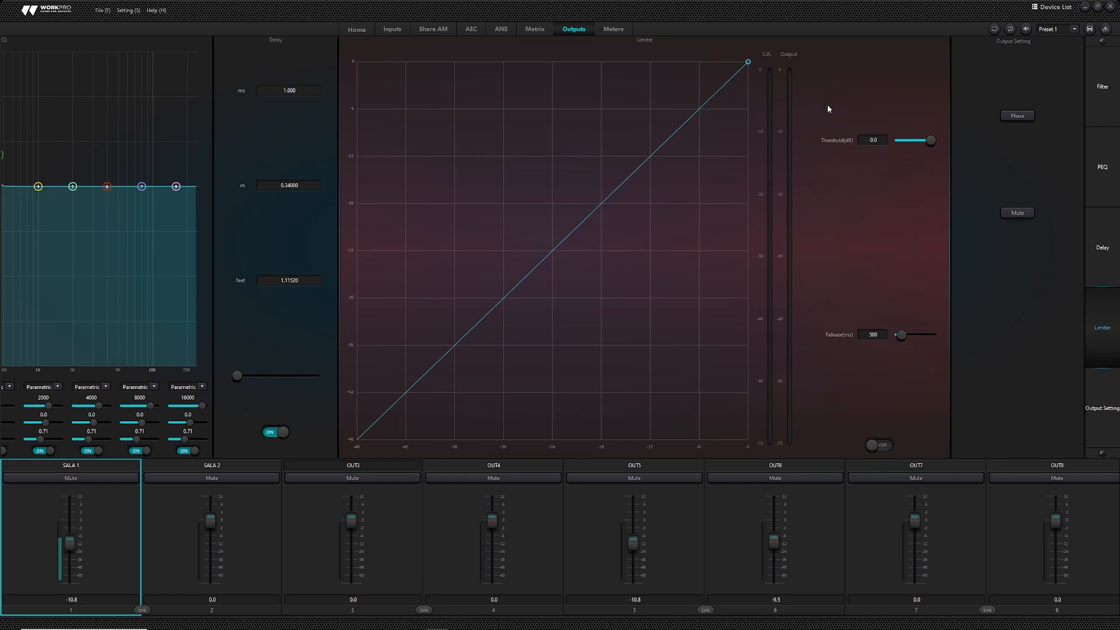
left_click_drag(925, 144, 917, 149)
left_click(878, 447)
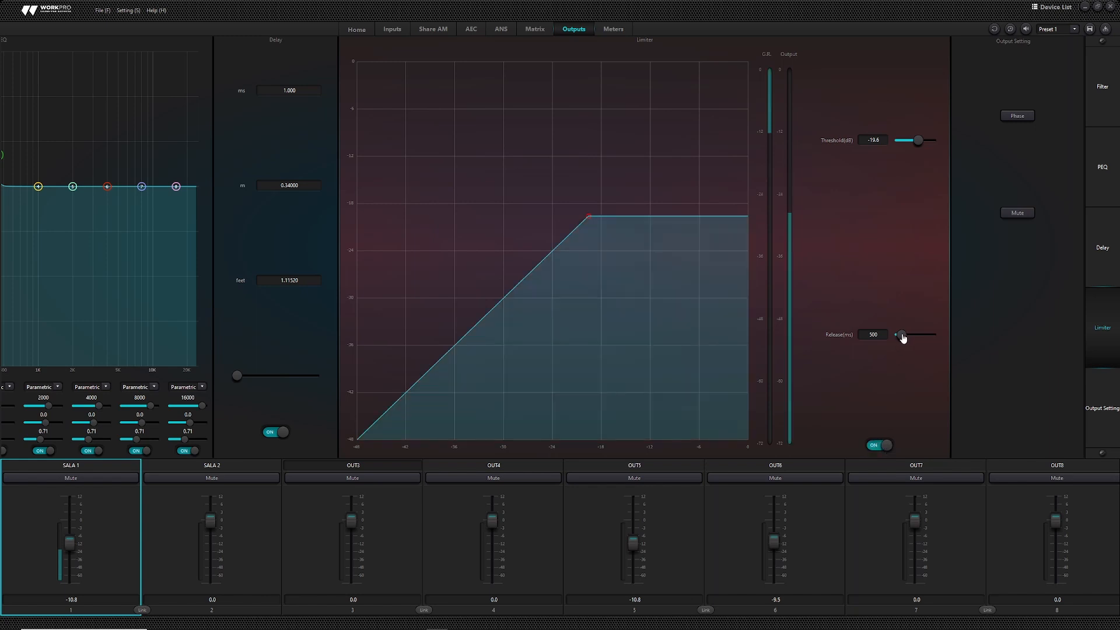
mouse_move(902, 338)
left_mouse_down()
mouse_move(912, 336)
mouse_move(900, 337)
left_mouse_up()
- Unmute output SALA 1 and bring up the Meters page showing input and output levels
left_click(1022, 177)
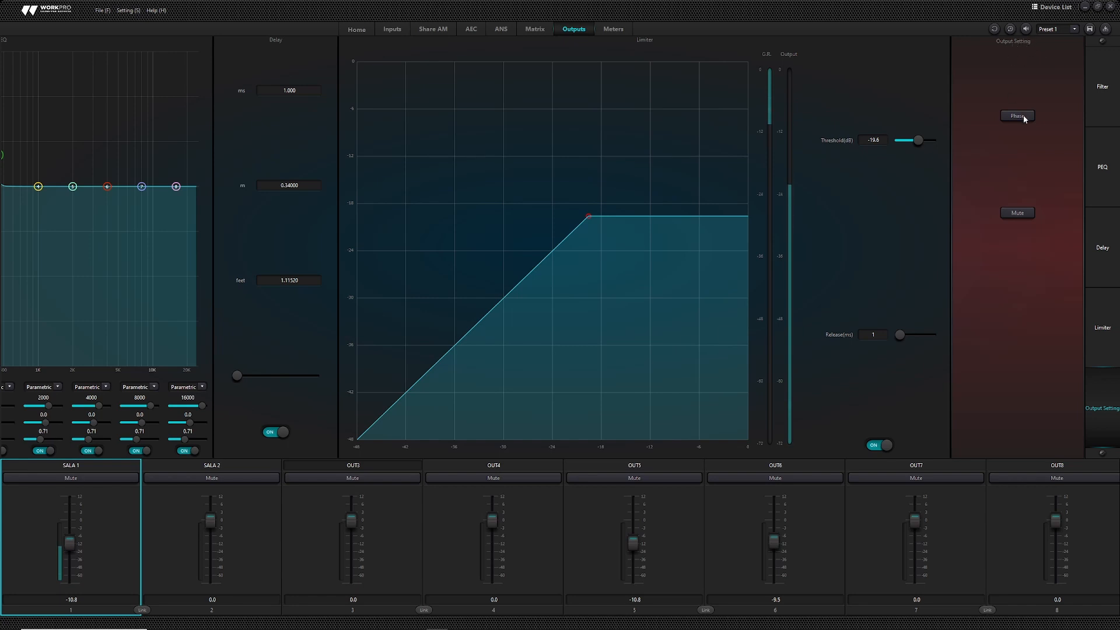
left_click(1020, 213)
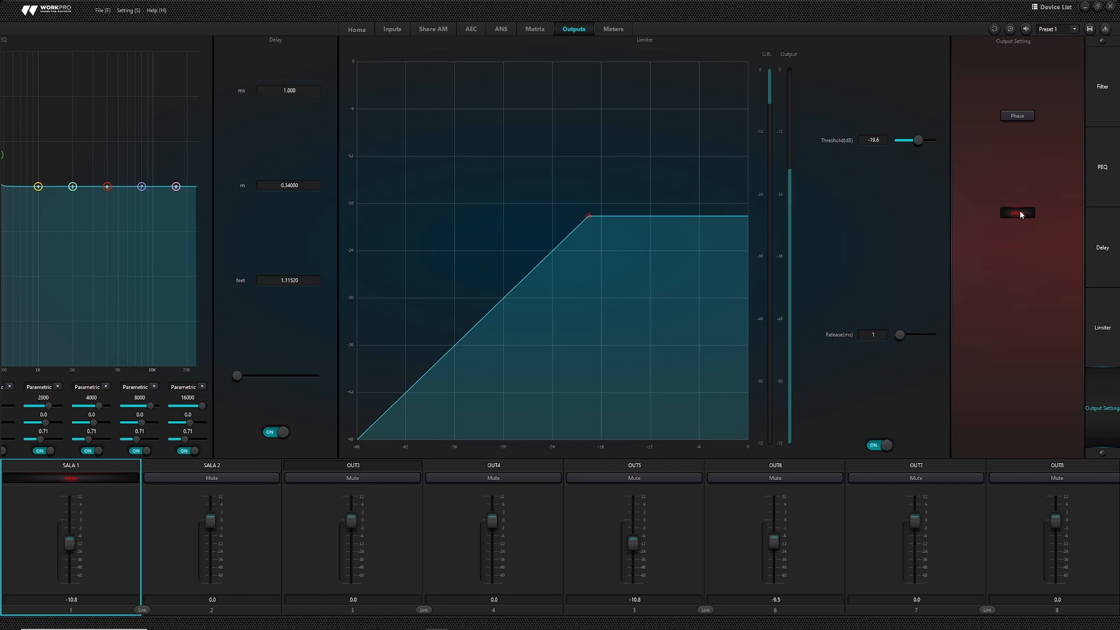
left_click(67, 478)
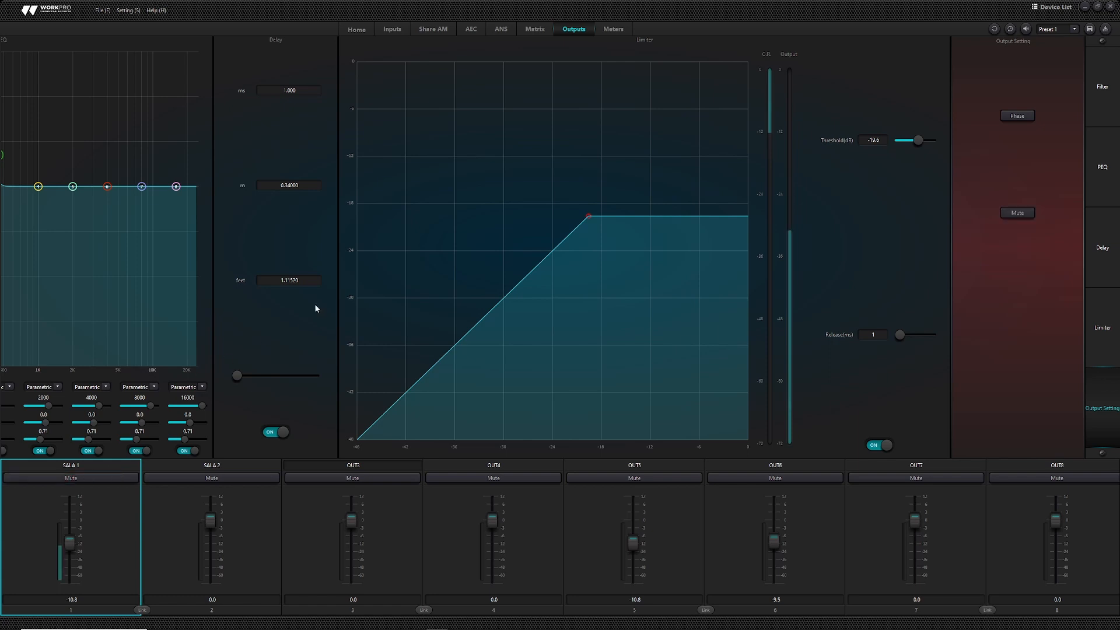
left_click(613, 29)
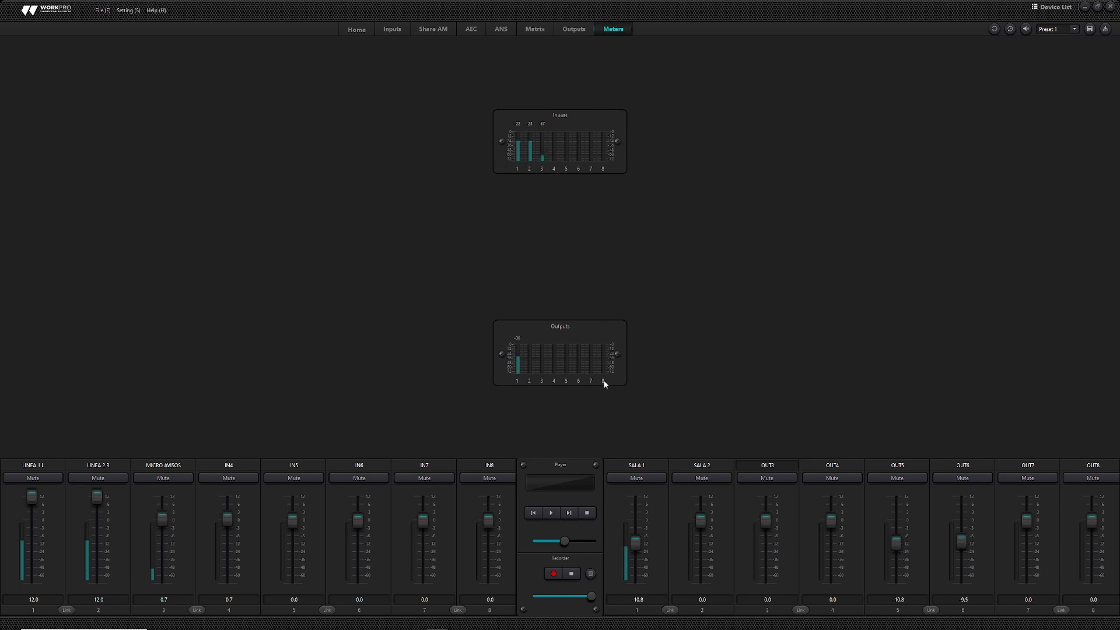
- Open Help > Command Capture and mute LINEA 1 L to capture its mute command string
left_click(157, 10)
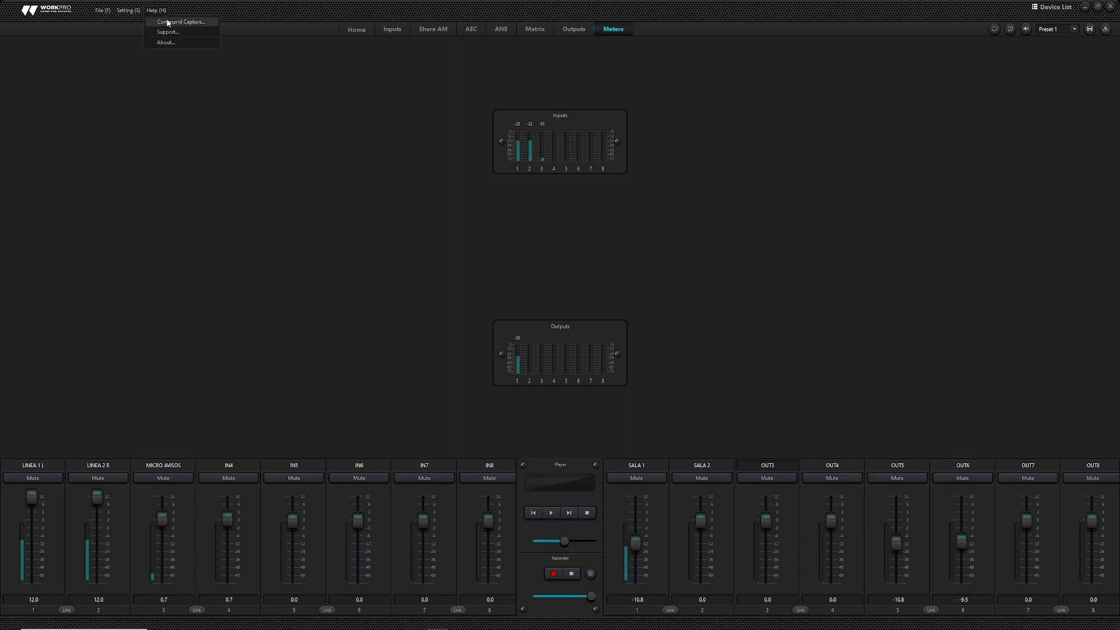
left_click(168, 22)
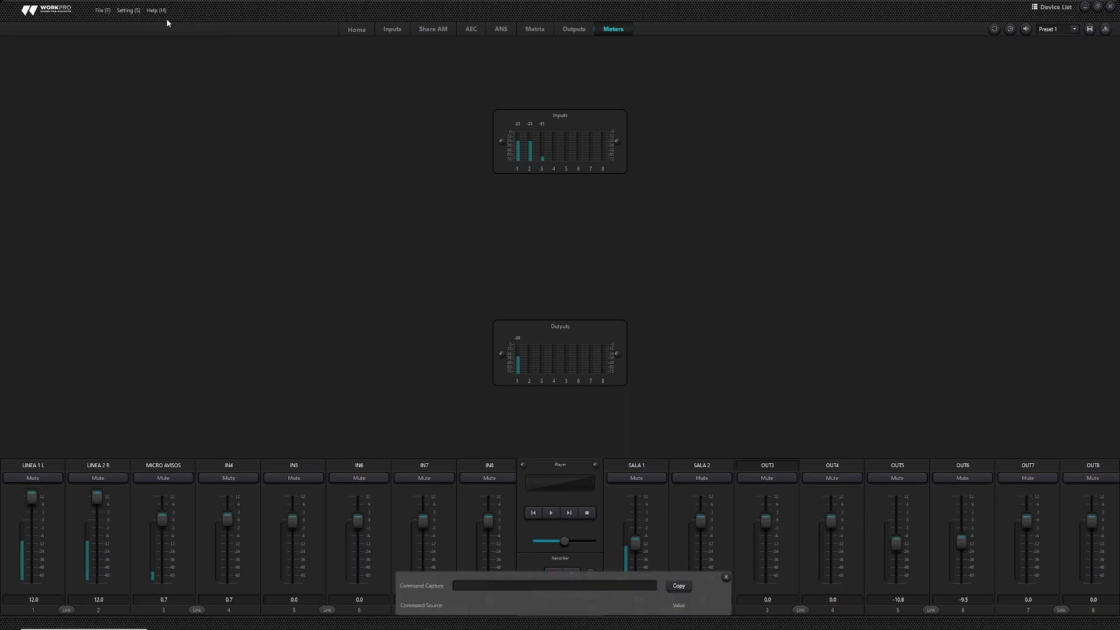
left_click(54, 478)
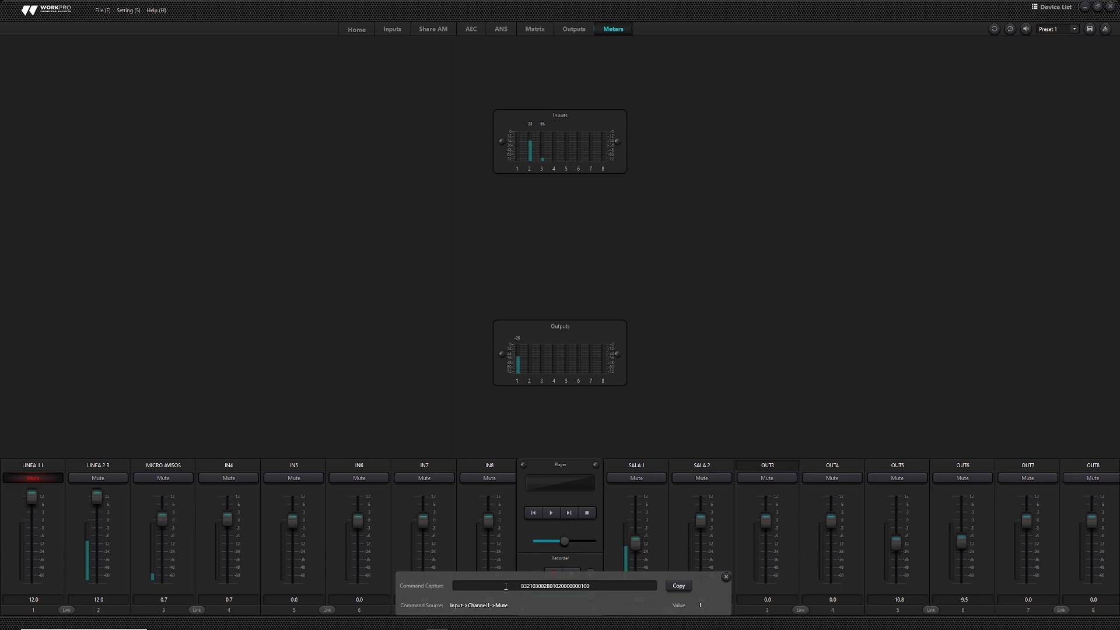
left_click_drag(603, 586, 498, 584)
left_click(603, 586)
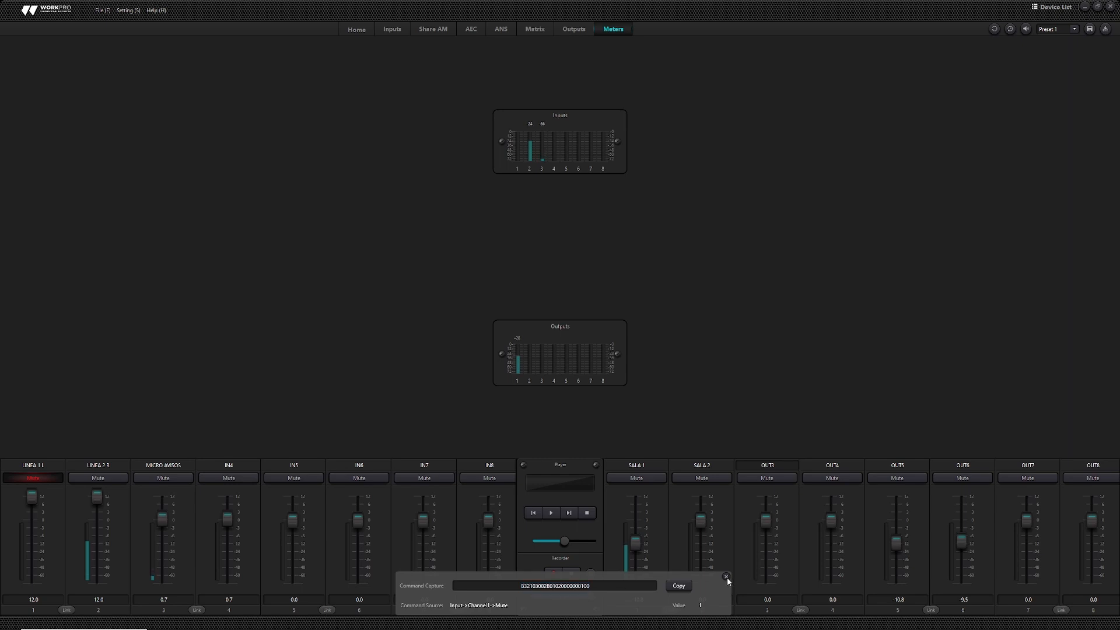
- On the Home overview, unmute LINEA 1 L and close the command capture panel
left_click(364, 29)
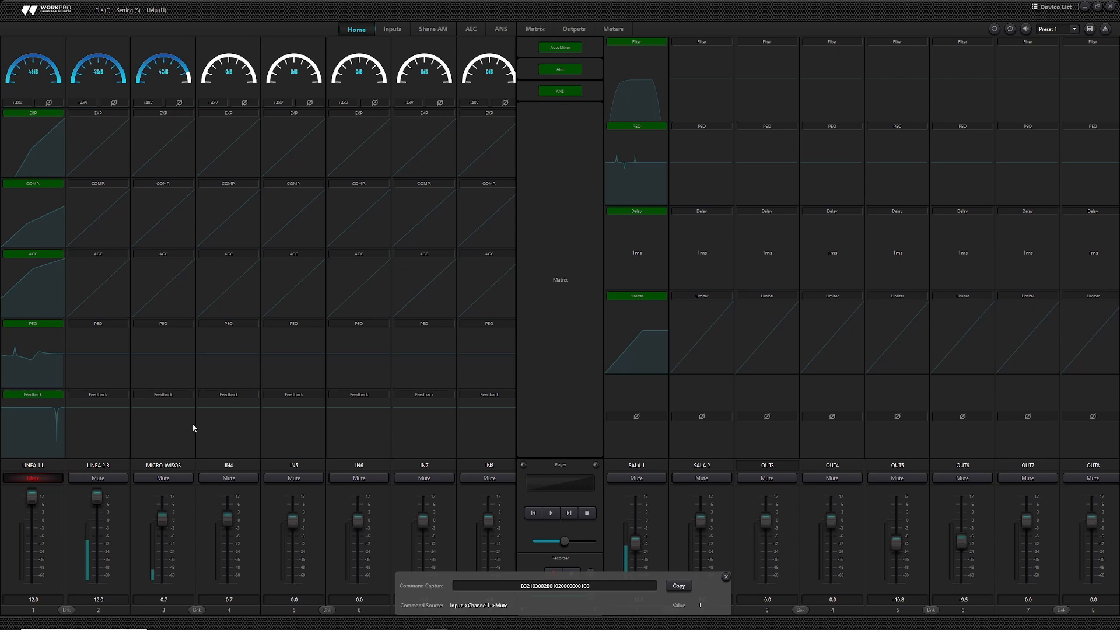
left_click(33, 480)
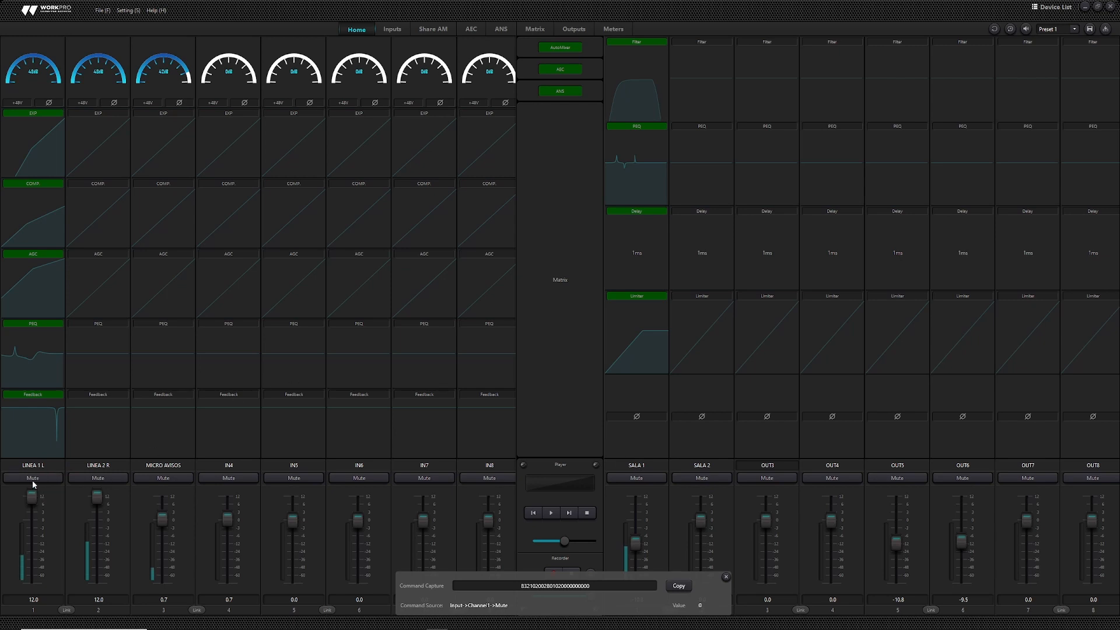
left_click(726, 577)
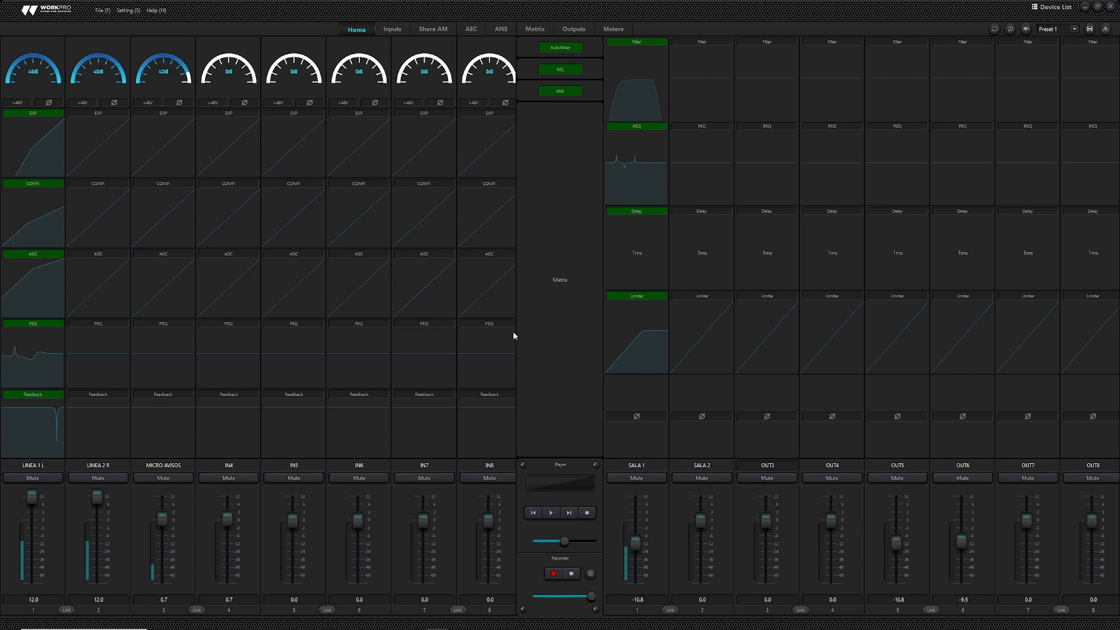
left_click(125, 11)
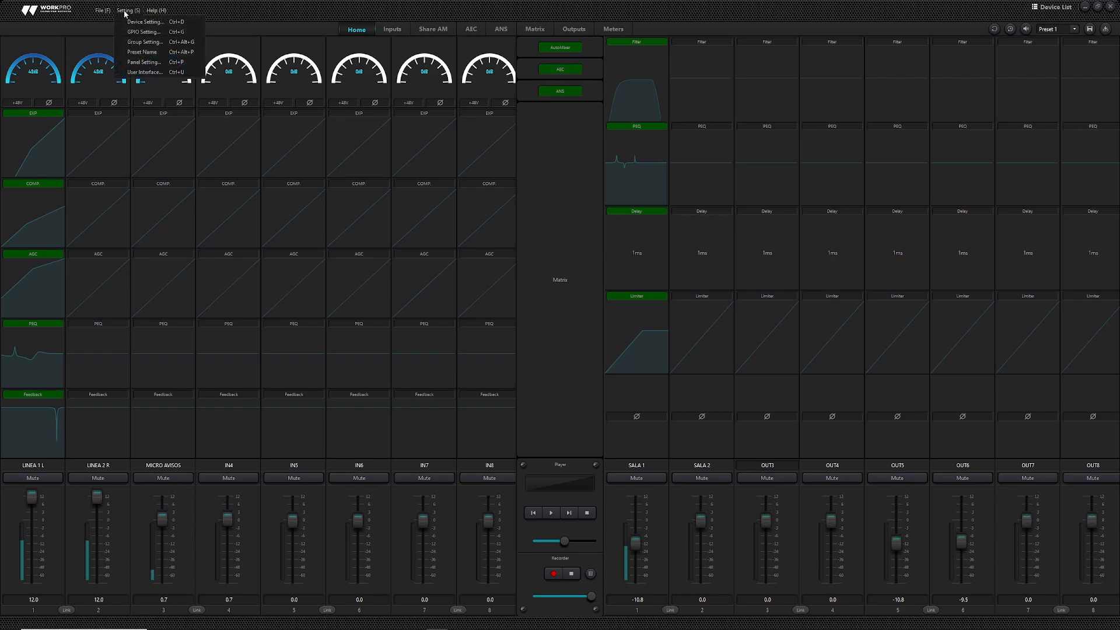
left_click(133, 23)
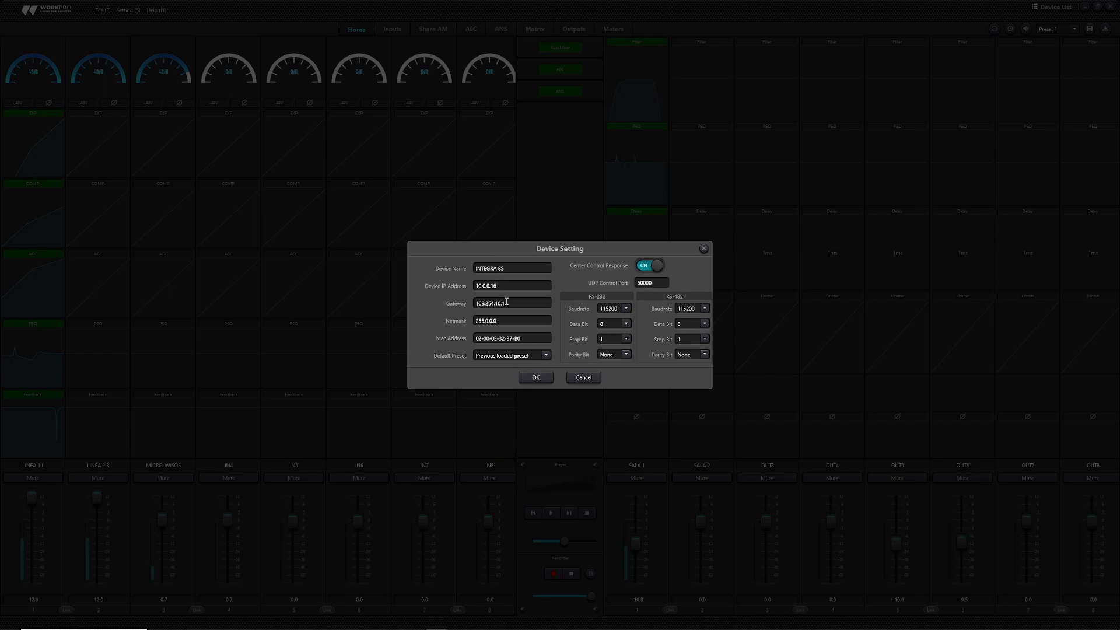
left_click(546, 356)
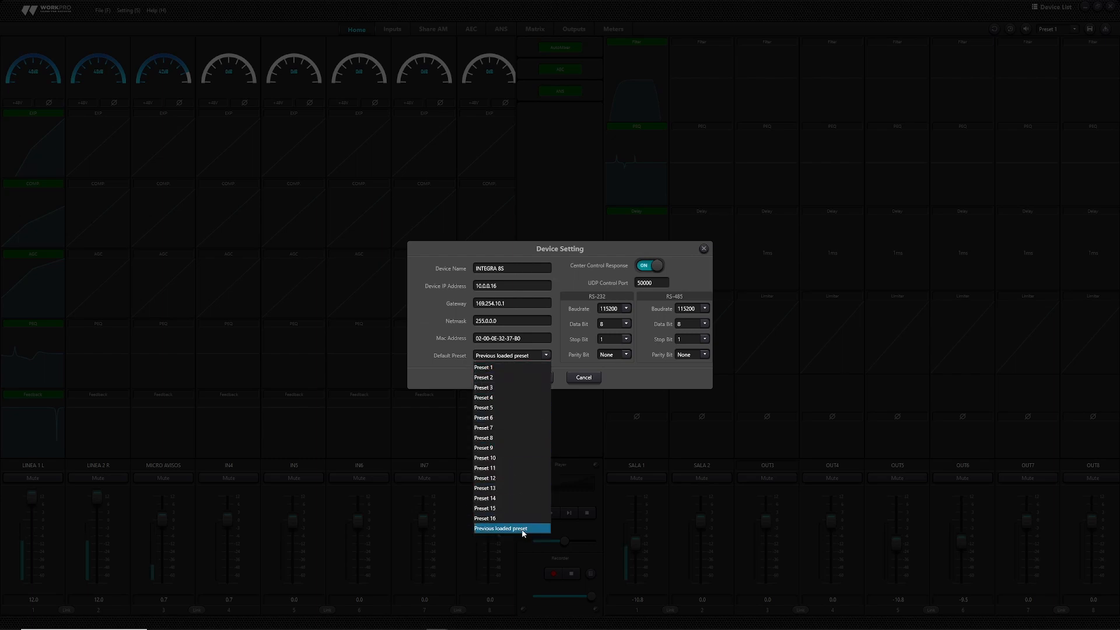
left_click(441, 371)
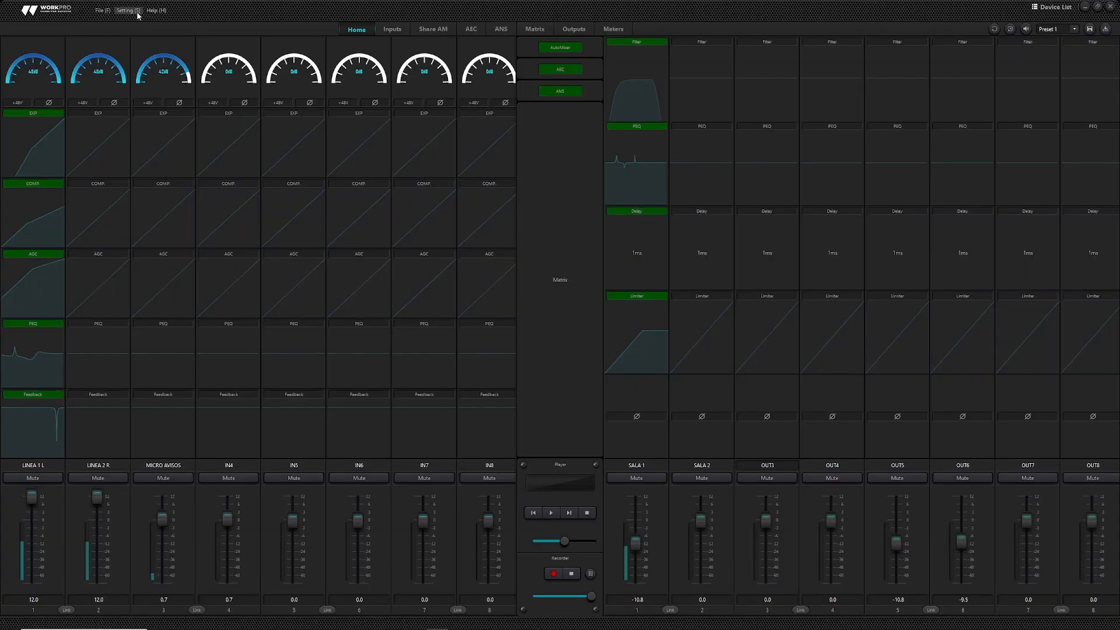
- Open Setting > GPIO Setting and set port 1's control type to Mute/Unmute
left_click(128, 10)
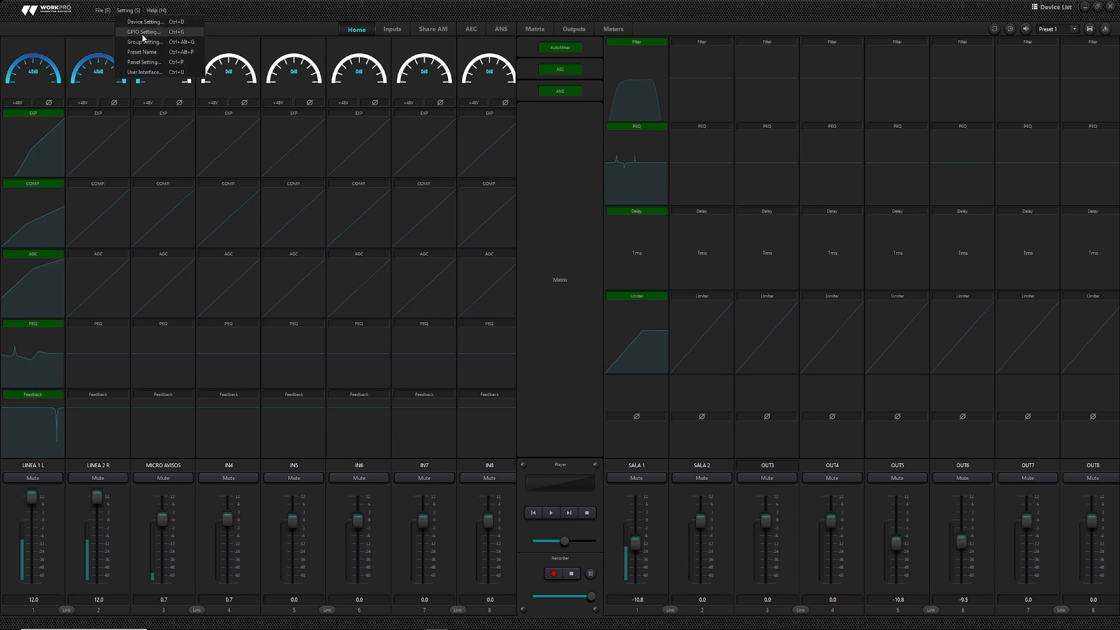
left_click(144, 32)
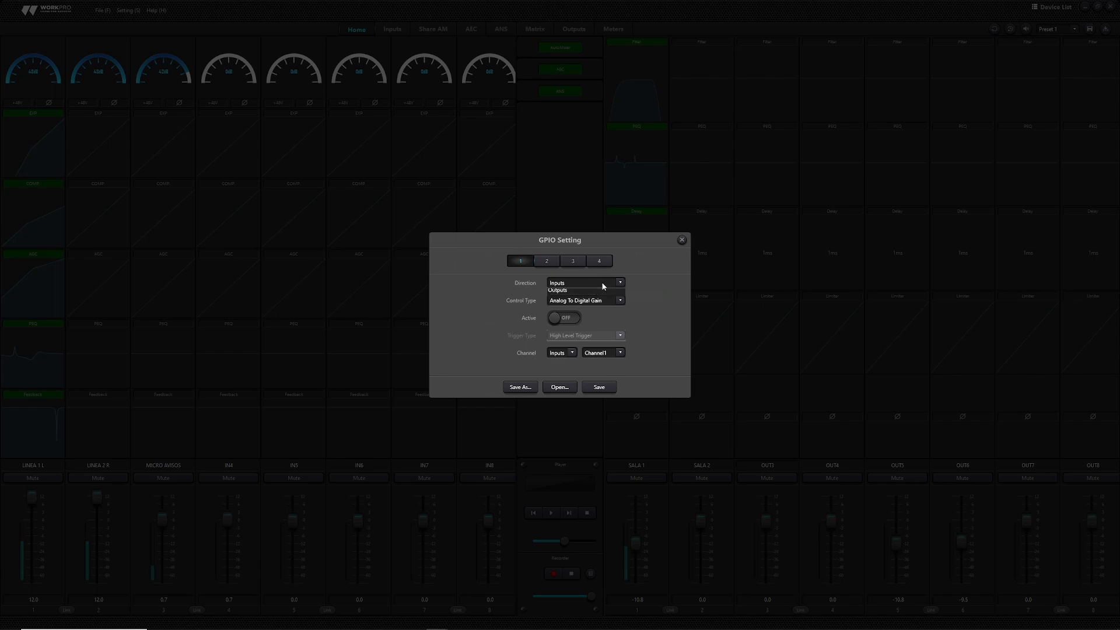
left_click(601, 300)
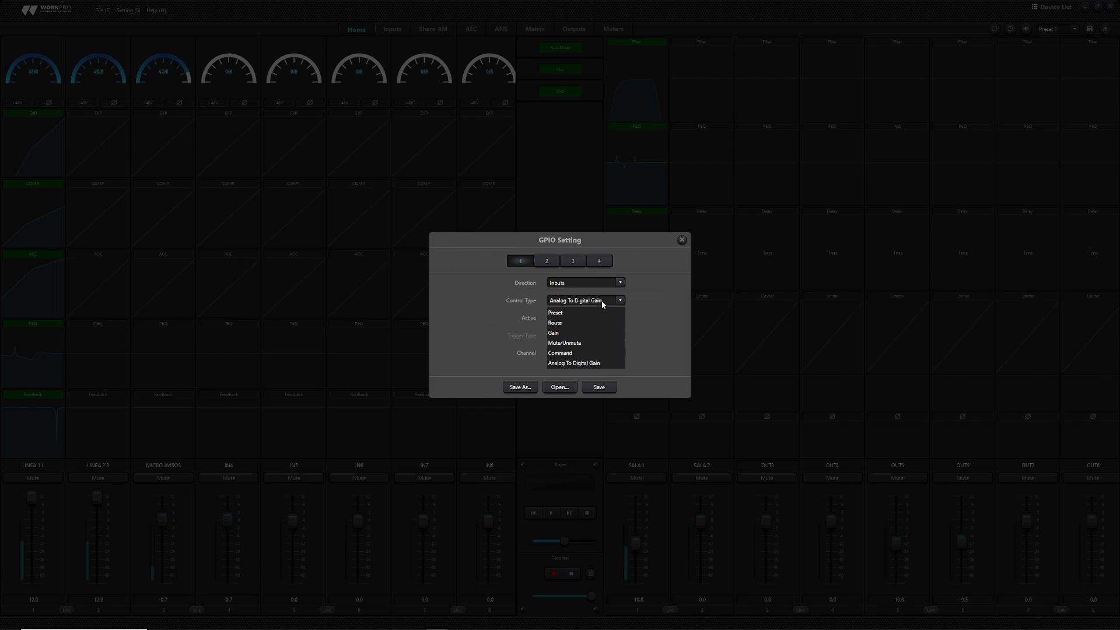
left_click(601, 344)
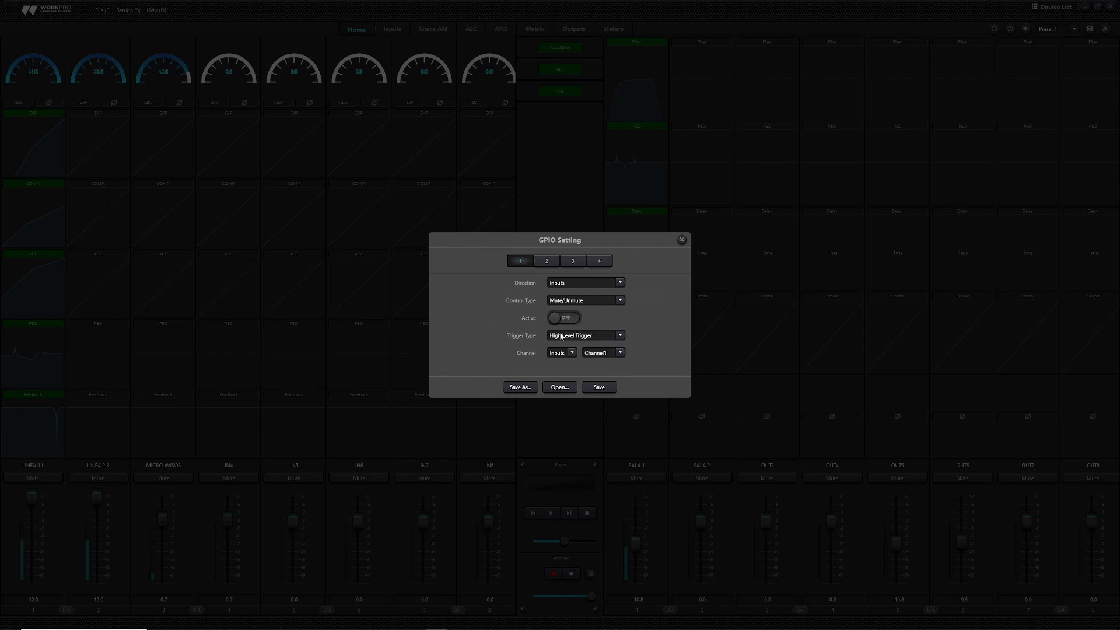
- Keep High Level Trigger, set the channel to System, then view GPIO port 2's settings
left_click(621, 337)
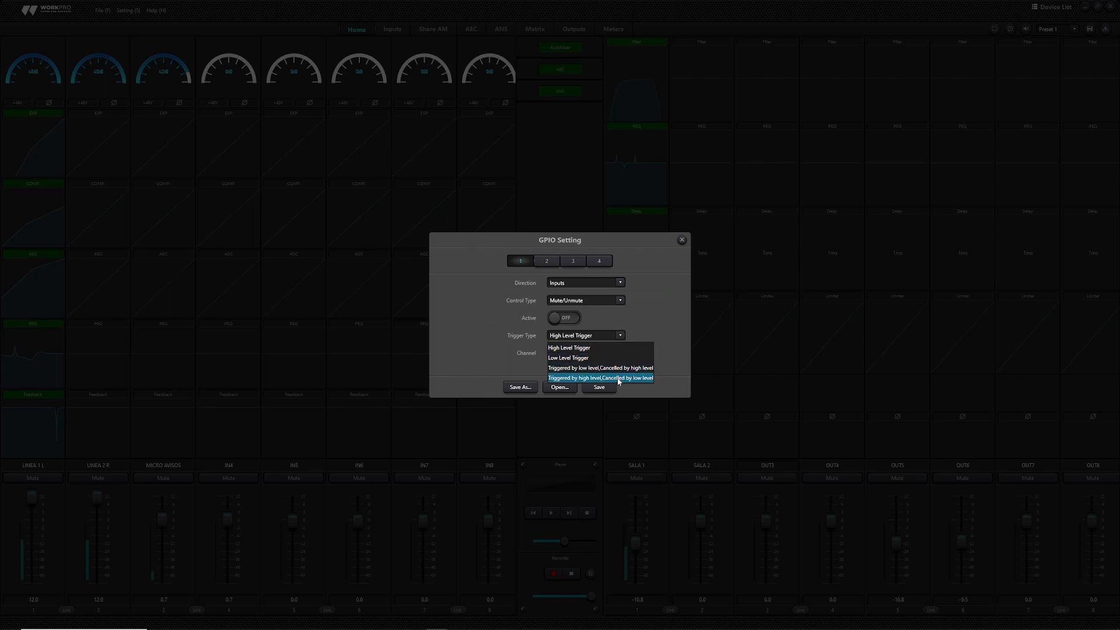
left_click(628, 349)
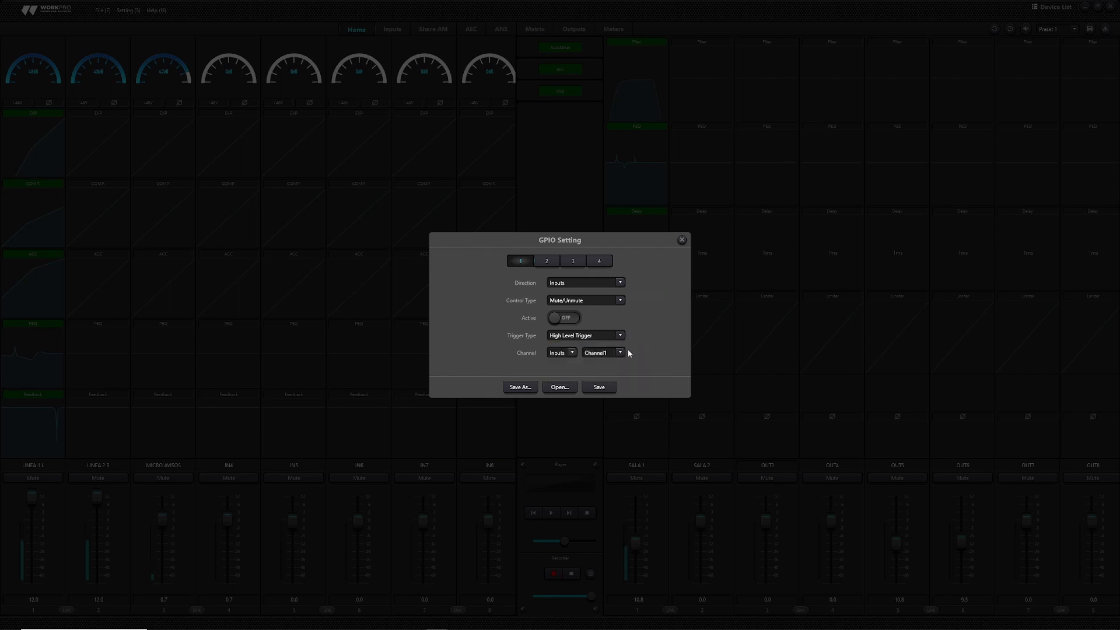
left_click(572, 354)
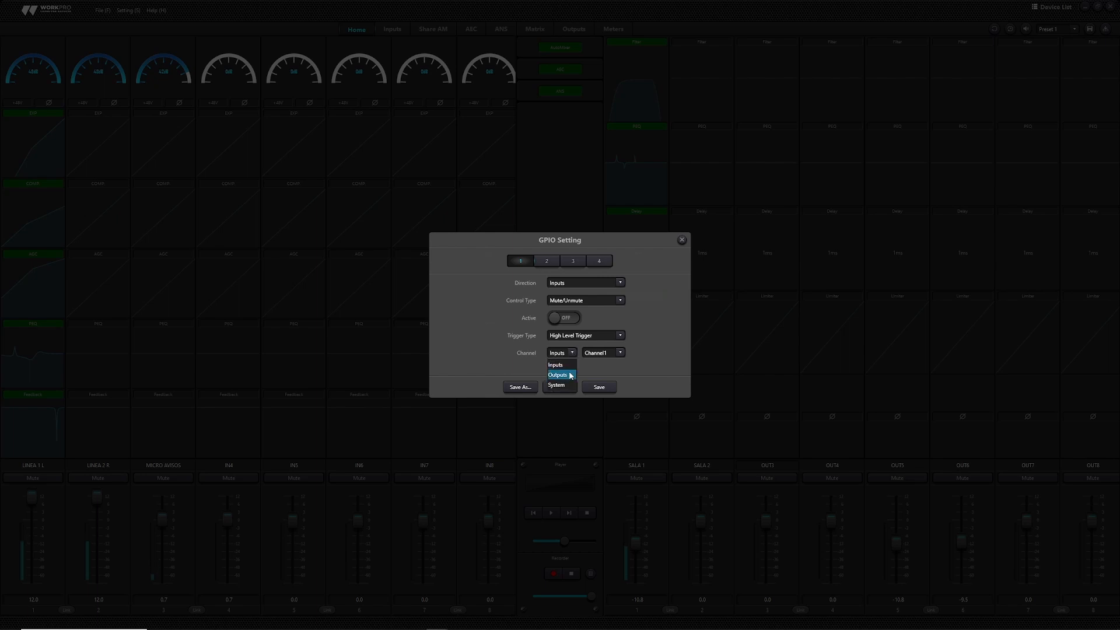
left_click(570, 386)
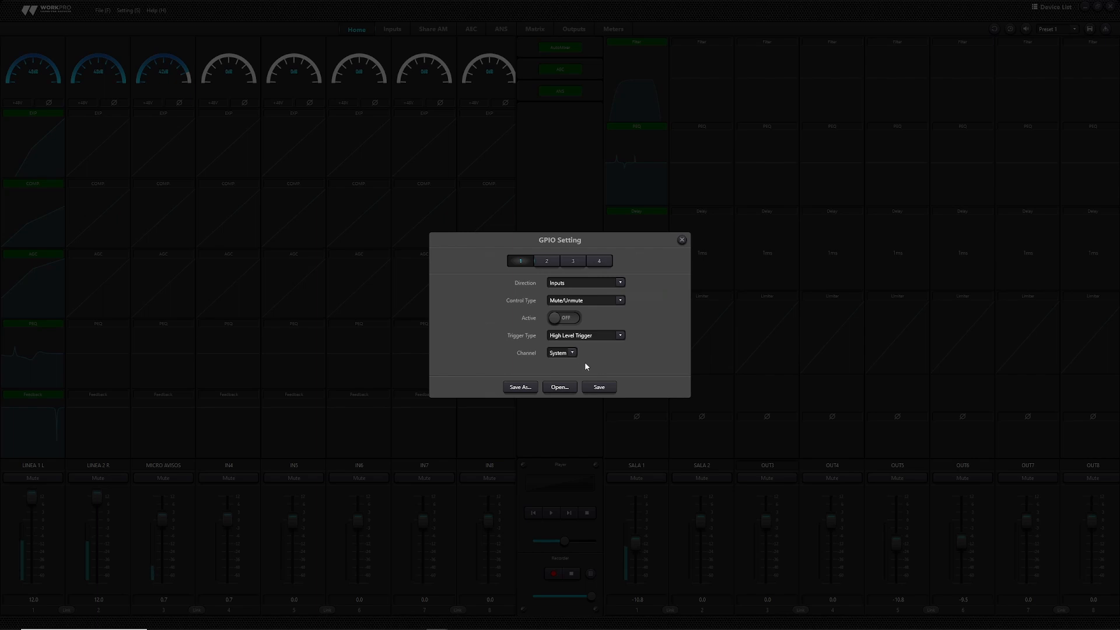
left_click(547, 261)
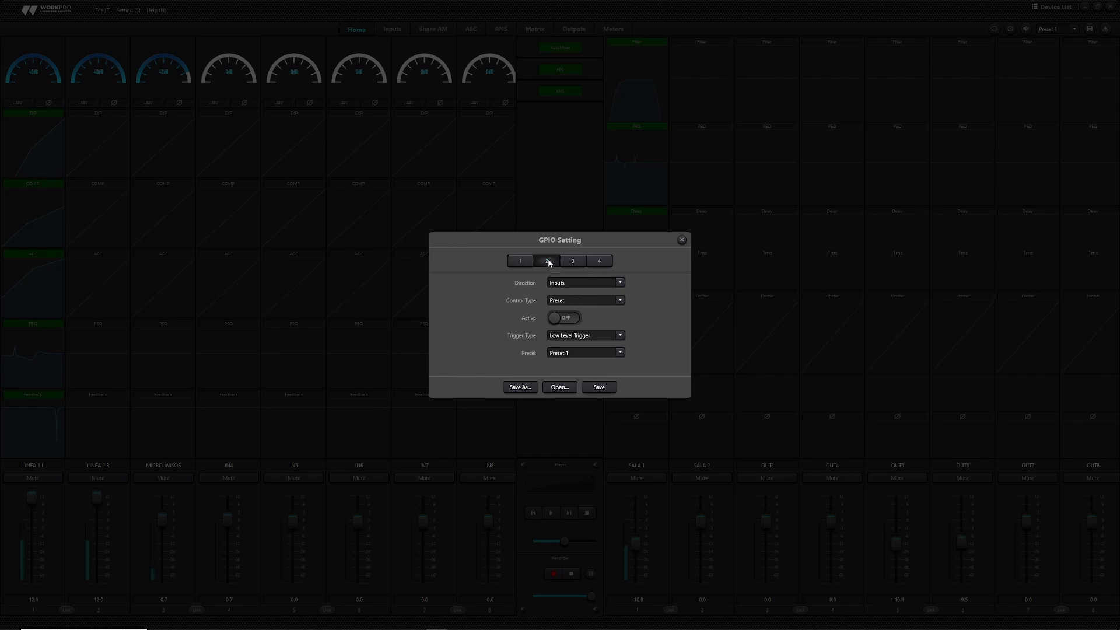
- Make GPIO 2 a Level-triggered, low-level output on Channel1 and lower its trigger level
left_click(620, 283)
left_click(584, 299)
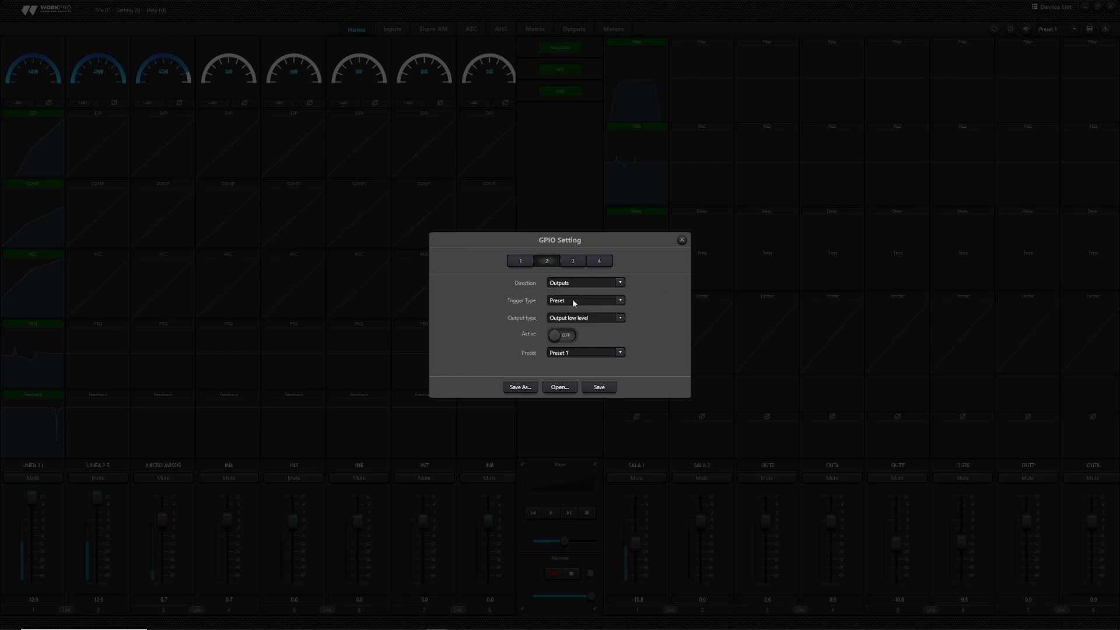
left_click(573, 299)
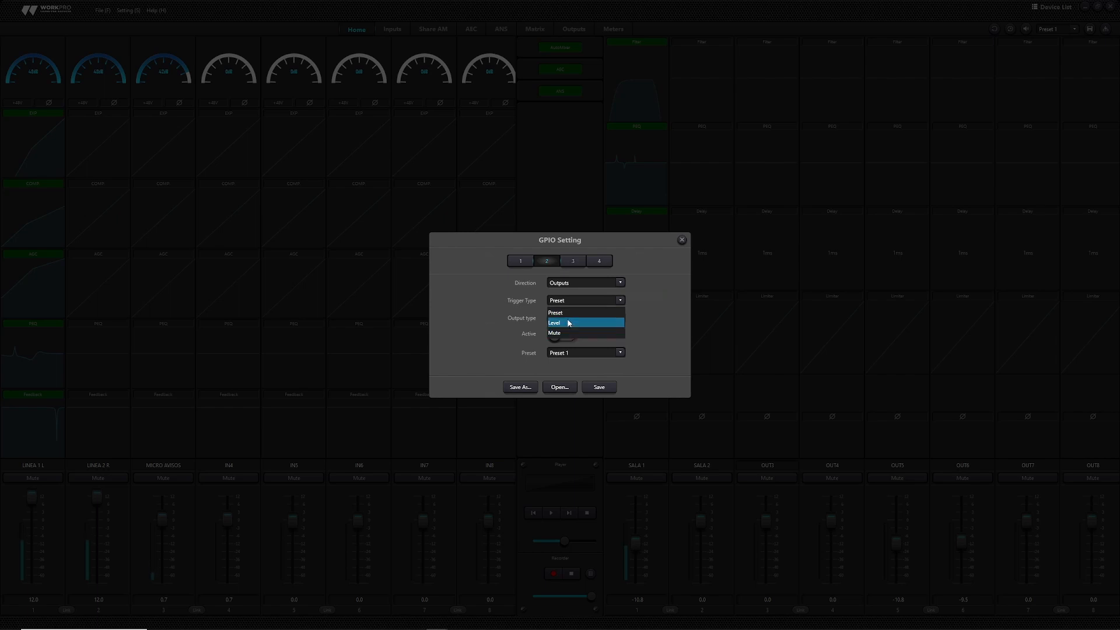
left_click(567, 324)
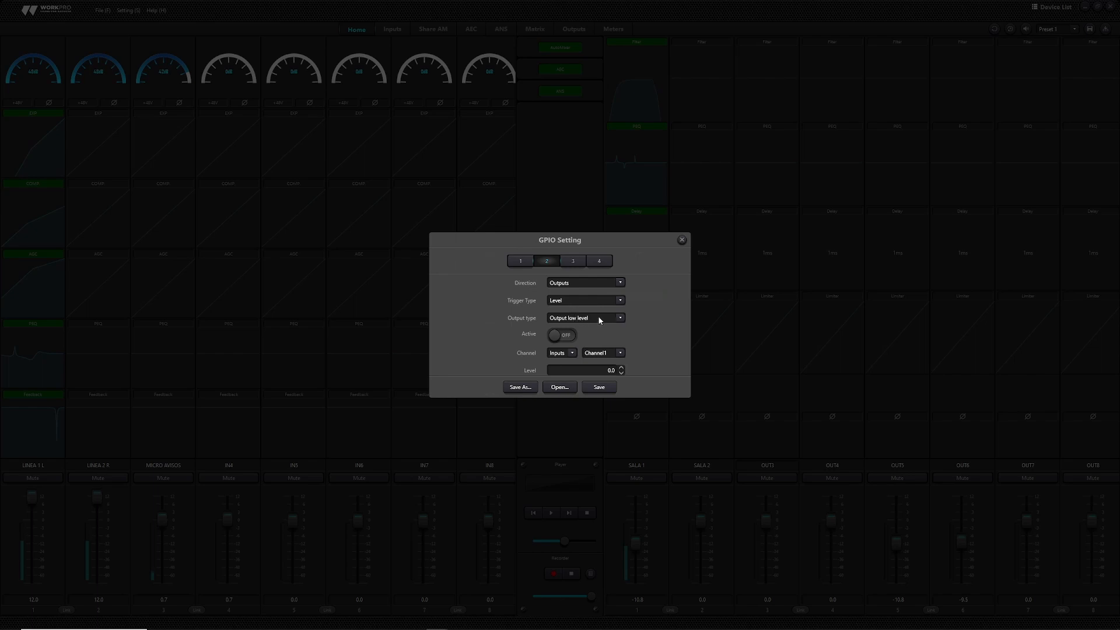
left_click(599, 319)
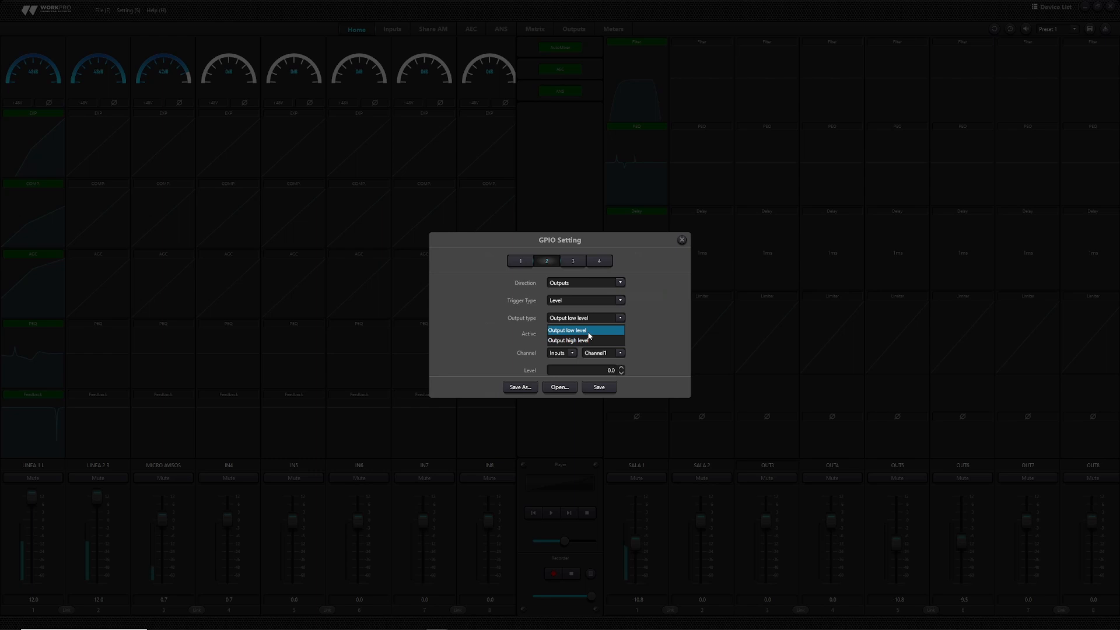
left_click(640, 341)
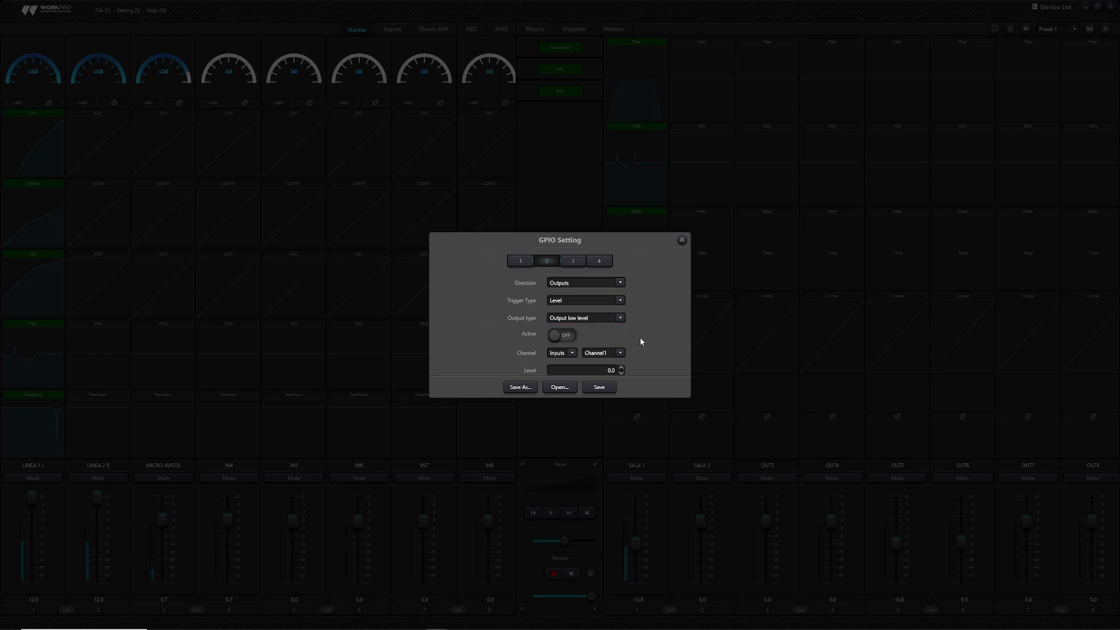
left_click(562, 338)
left_click(621, 354)
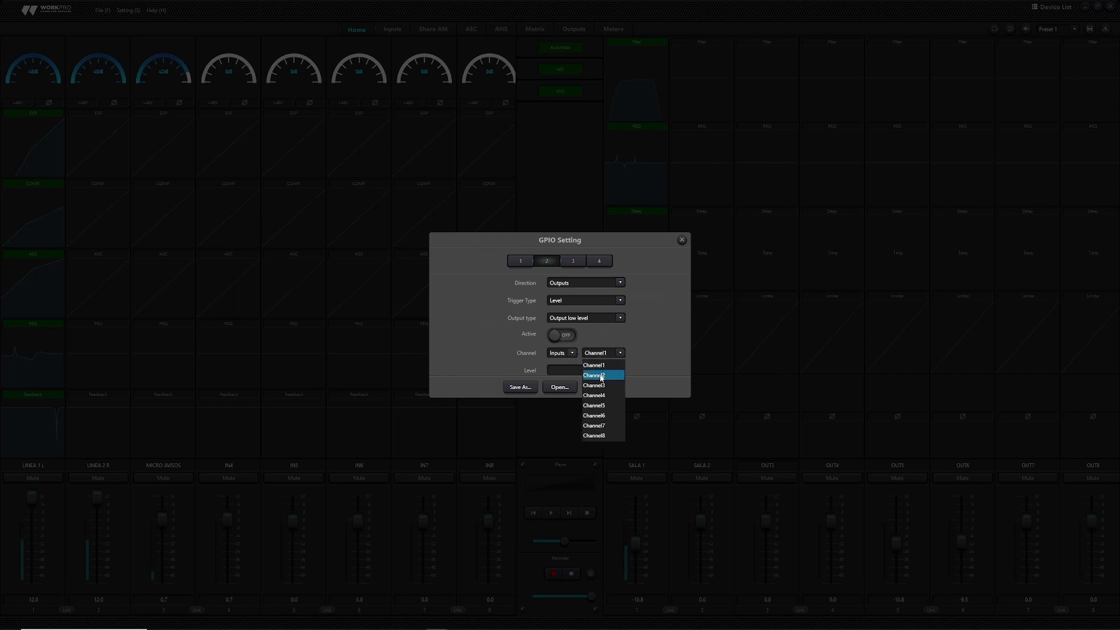
left_click(602, 366)
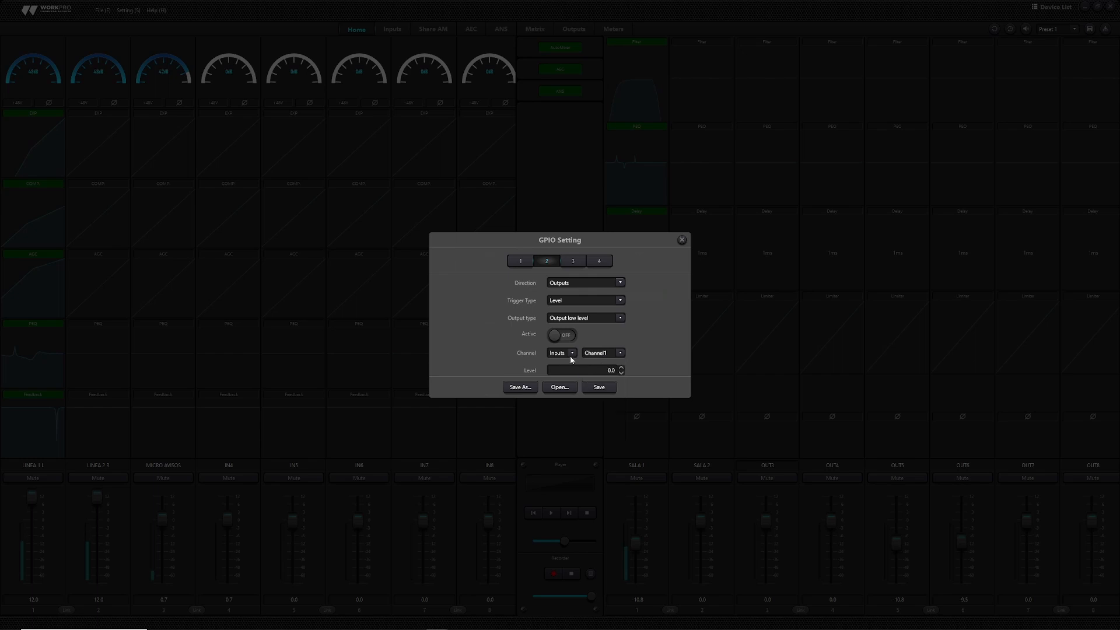
left_click(622, 374)
- Save the GPIO1 settings file to the desktop, recheck GPIO 1 and 2, and close the dialog
left_click(531, 388)
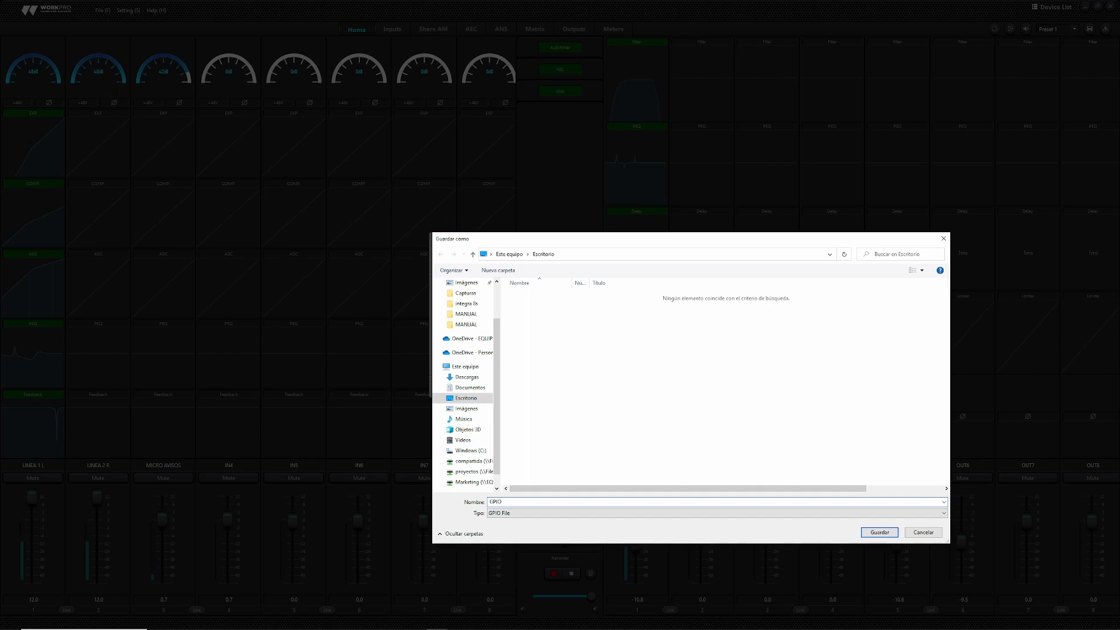
left_click(879, 532)
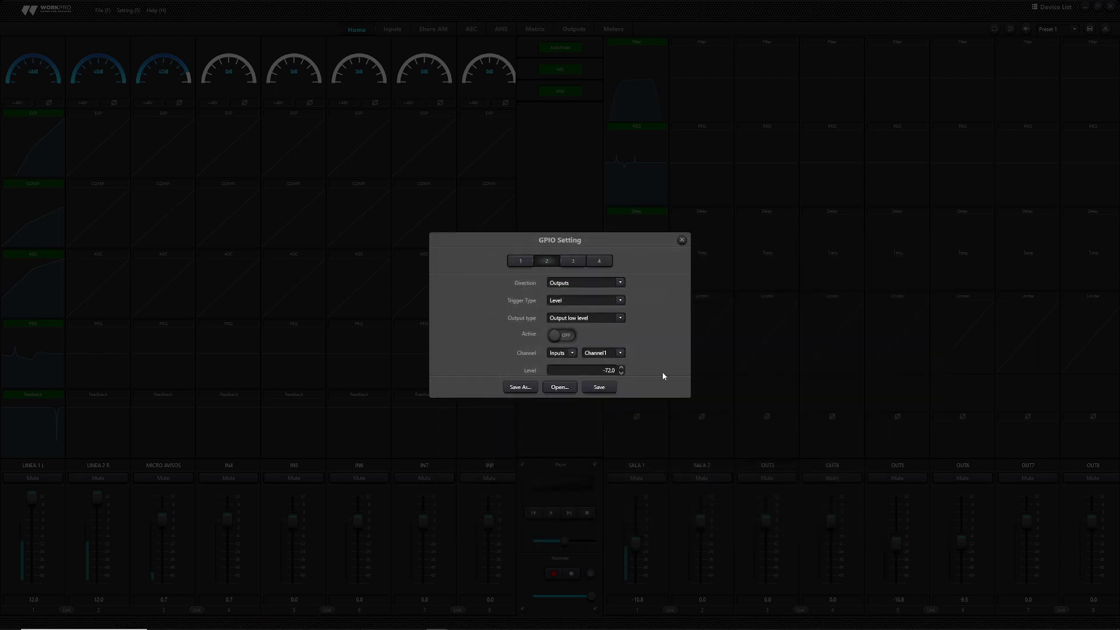
left_click(517, 261)
left_click(540, 259)
left_click(520, 261)
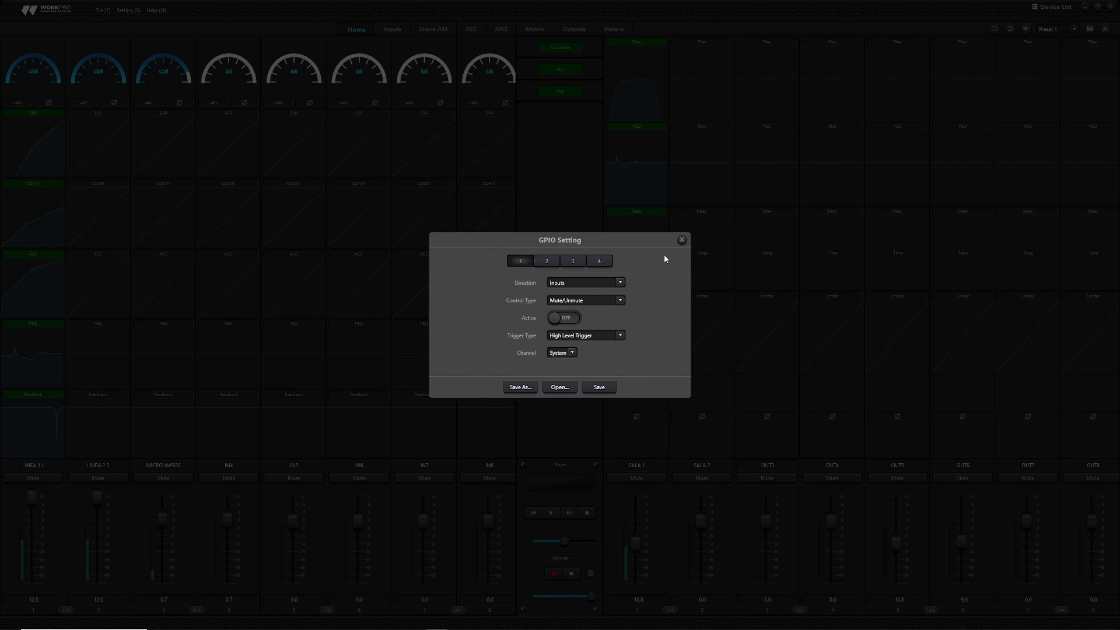
left_click(681, 240)
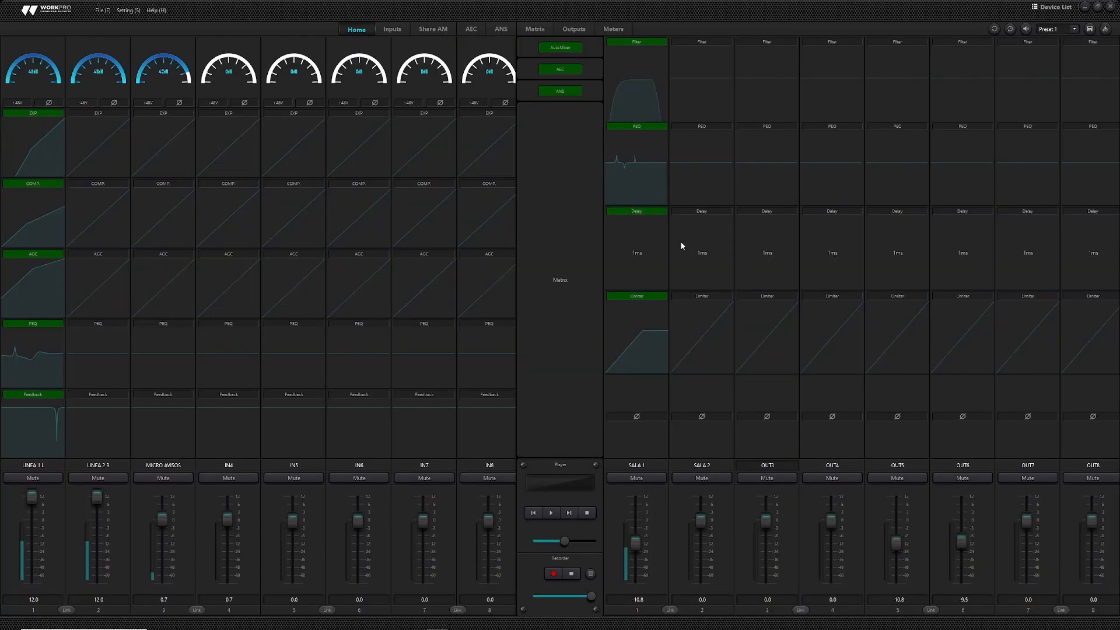
left_click(127, 11)
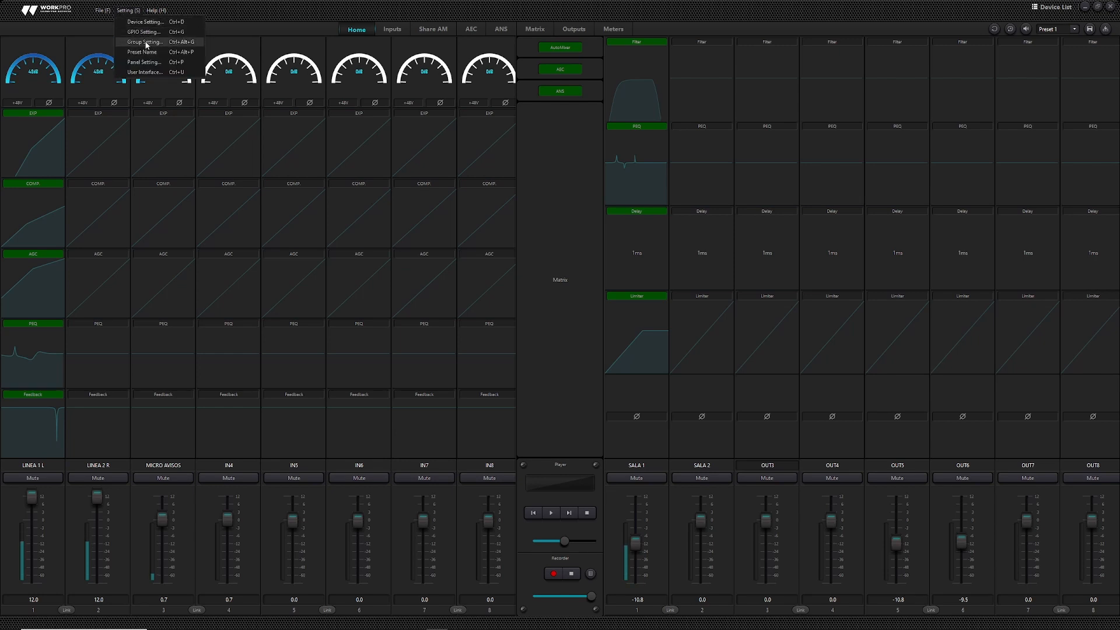
- Group inputs 1–2 as Group1, 3–5 as Group2 and input 6 in Group3, then apply
left_click(145, 42)
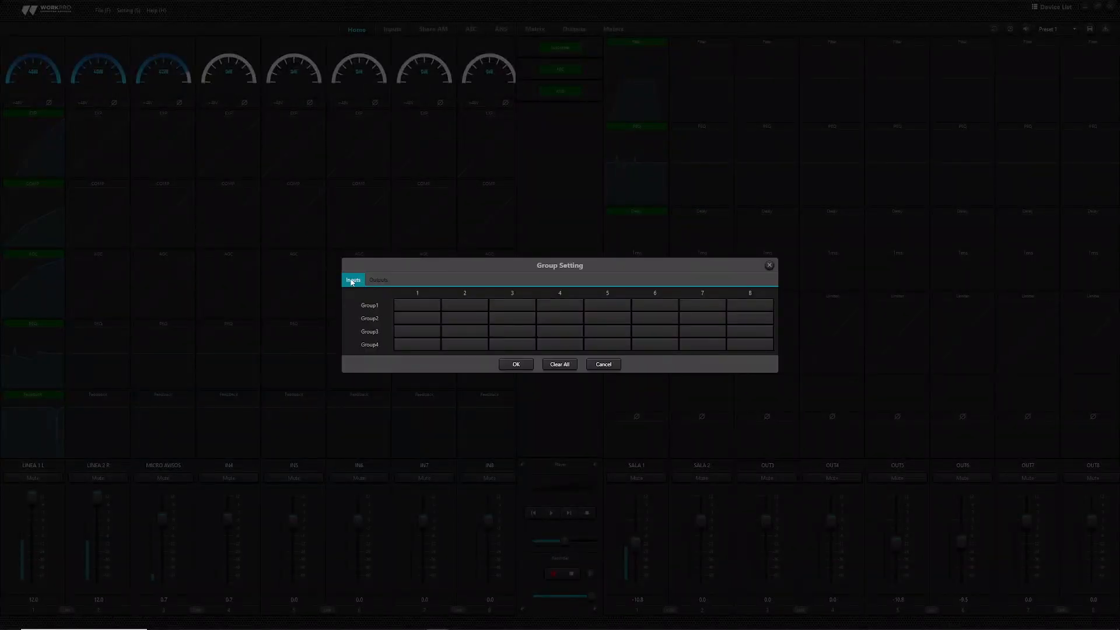
left_click(417, 305)
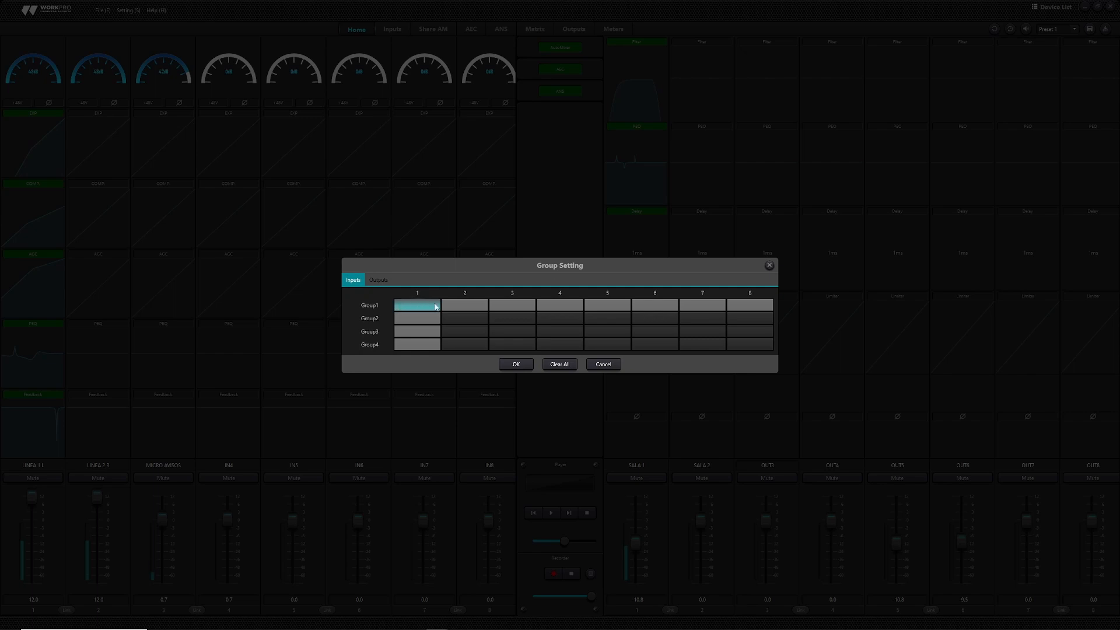
left_click(459, 304)
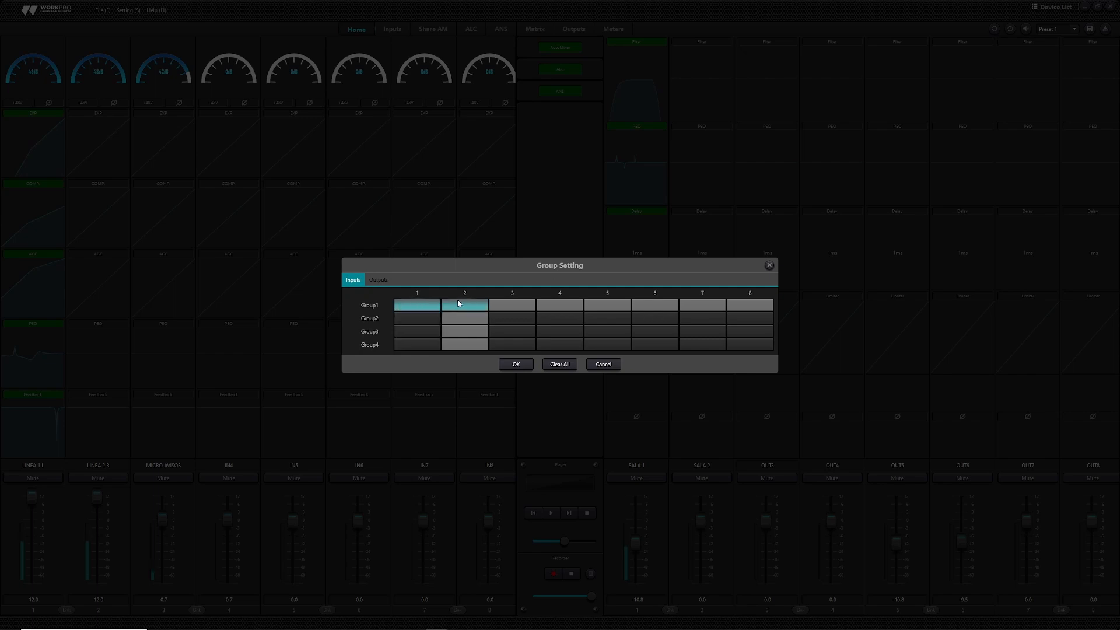
left_click(524, 319)
left_click(539, 320)
left_click(587, 317)
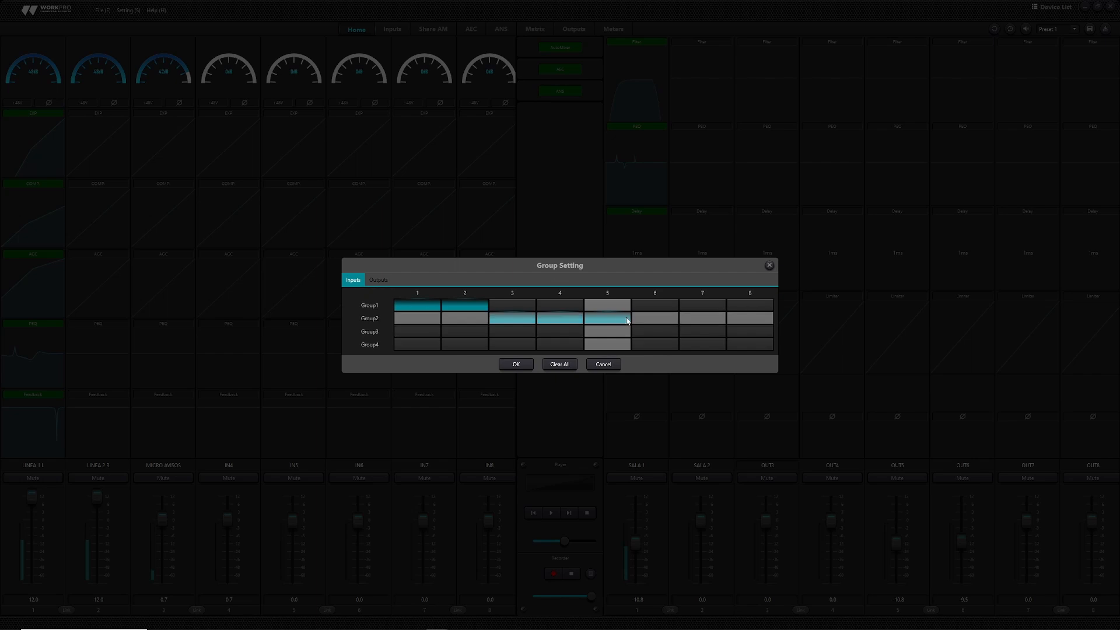
left_click(645, 332)
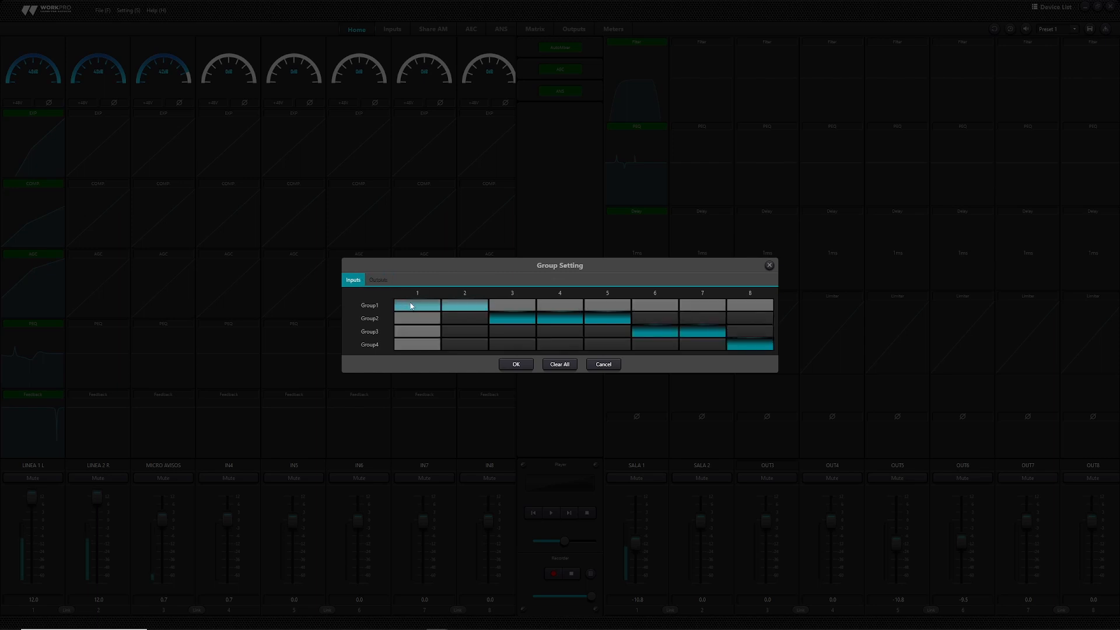
left_click(515, 364)
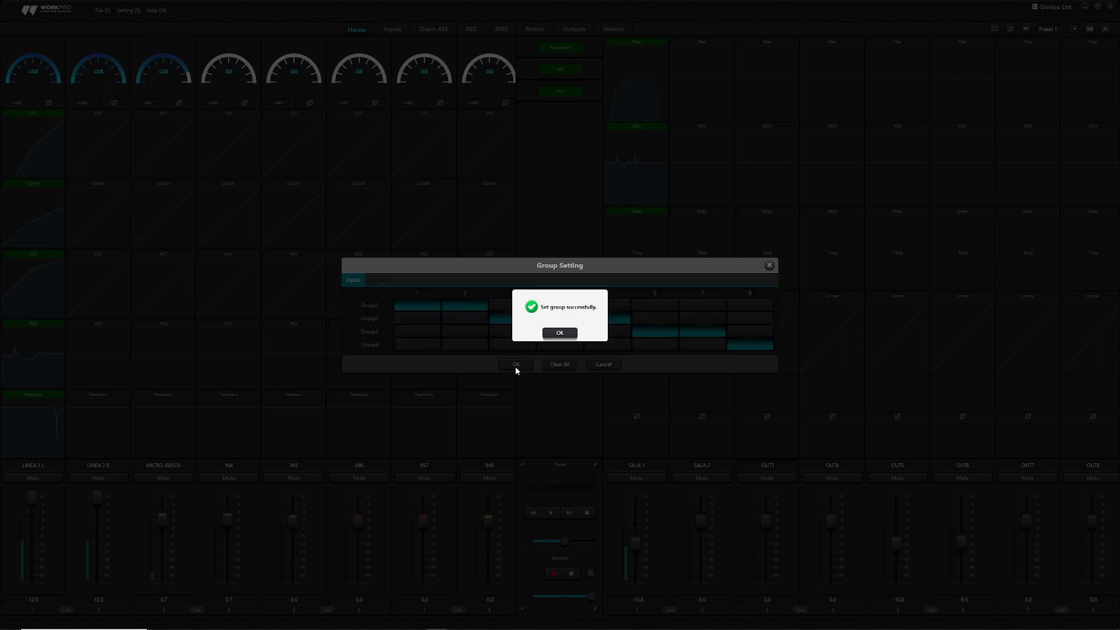
left_click(569, 332)
- Group output 1 as Group1, outputs 2–4 as Group2, 5–6 as Group3 and 7–8 as Group4
left_click(379, 281)
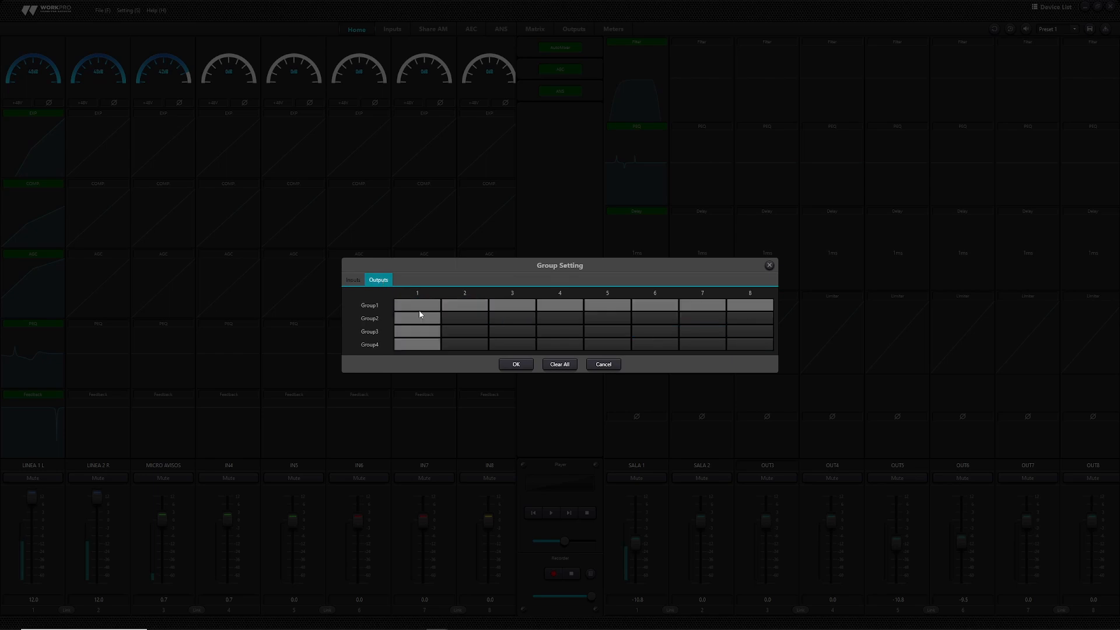
left_click(435, 309)
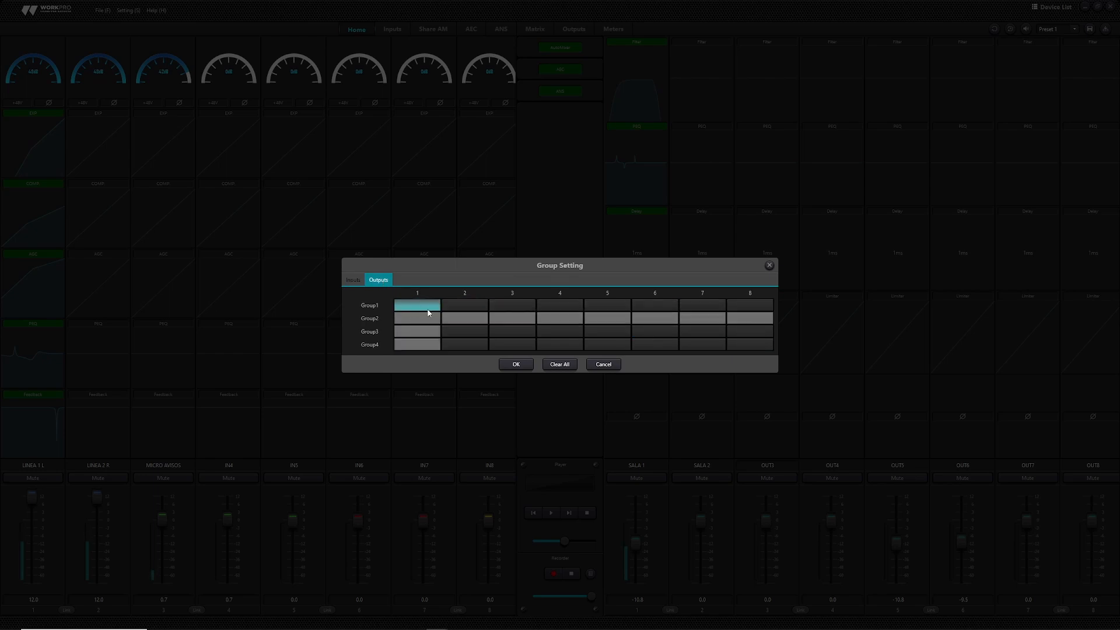
left_click(464, 318)
left_click(512, 318)
left_click(558, 318)
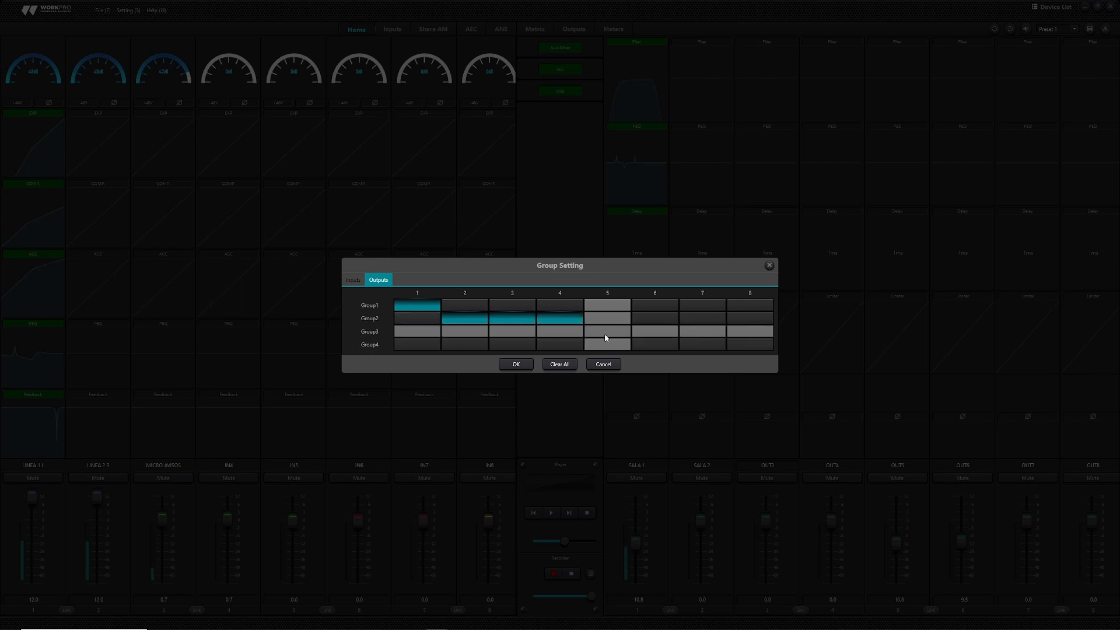
left_click(606, 333)
left_click(655, 331)
left_click(702, 344)
left_click(749, 344)
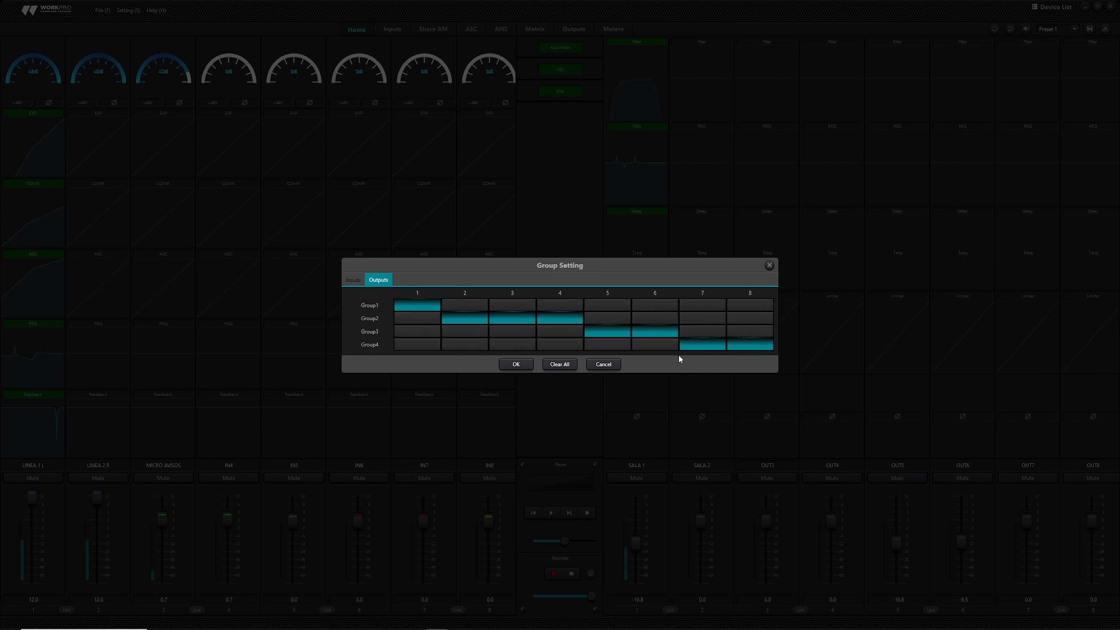
left_click(516, 364)
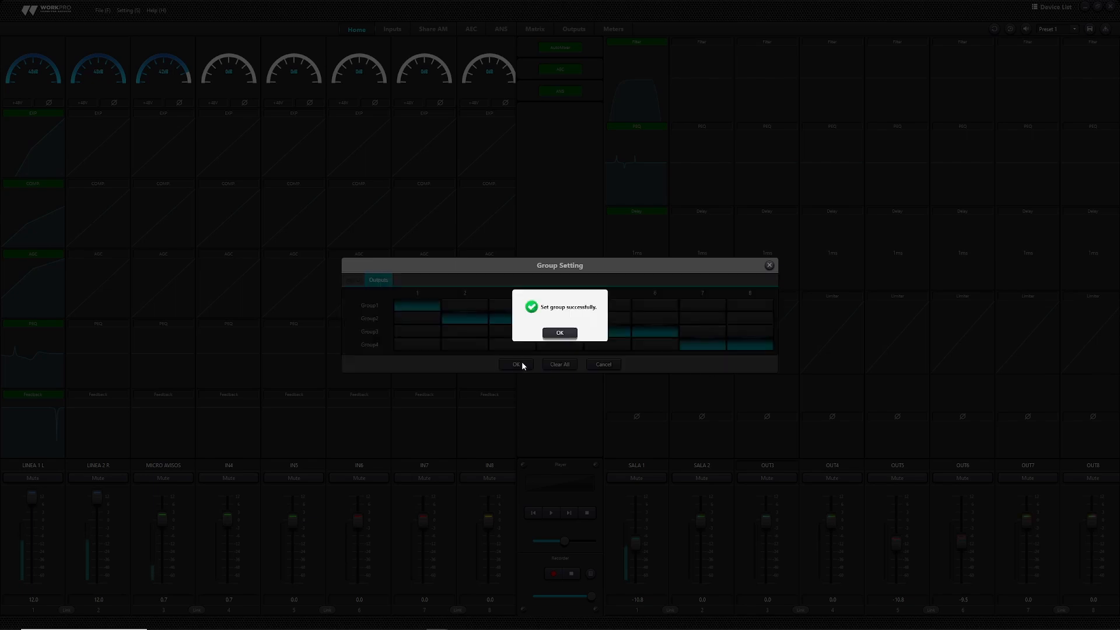
left_click(550, 334)
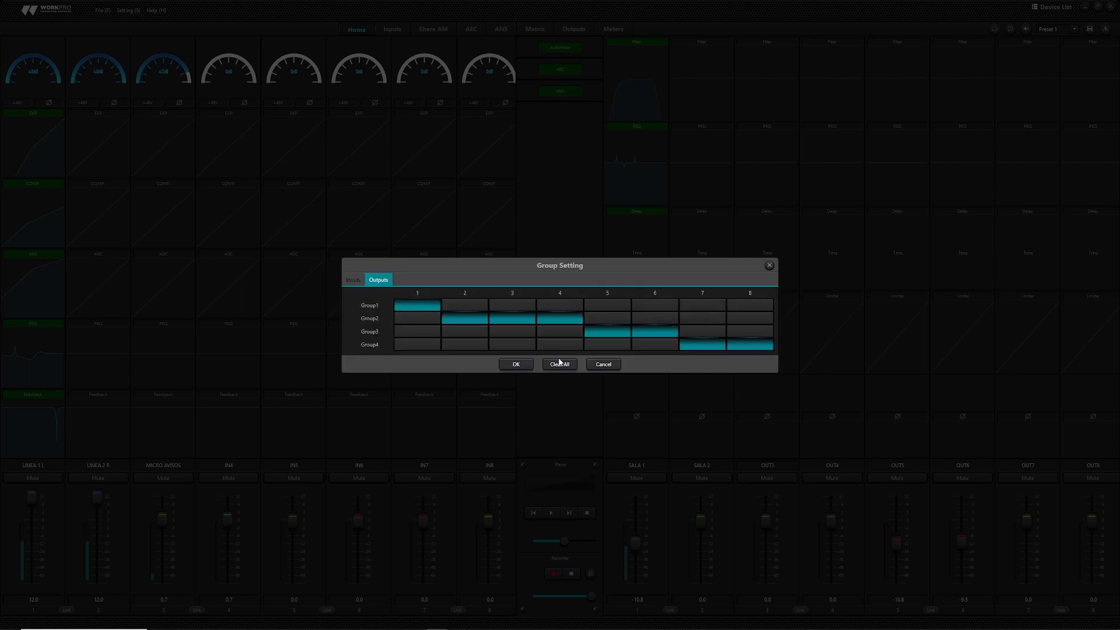
left_click(769, 266)
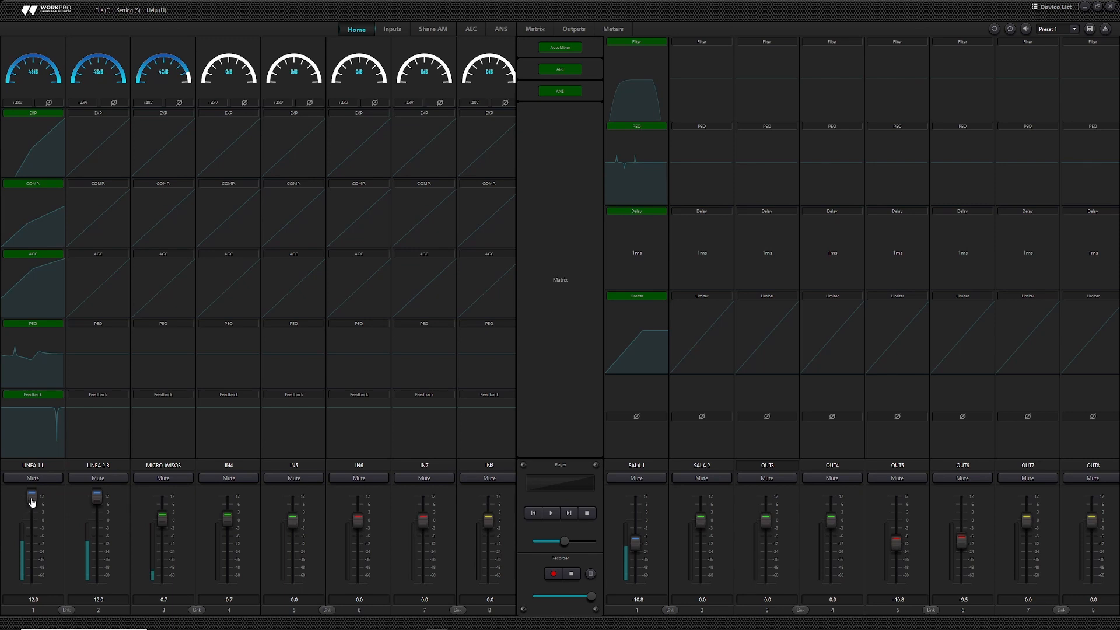
- Lower LINEA 1 L/2 R, MICRO AVISOS and IN6/IN7, set IN8 to 1.5, and raise SALA 1 and SALA 2
left_click_drag(30, 500, 34, 525)
scroll(96, 529, "up", 4)
scroll(99, 526, "up", 3)
mouse_move(163, 518)
left_mouse_down()
mouse_move(162, 550)
mouse_move(163, 517)
left_mouse_up()
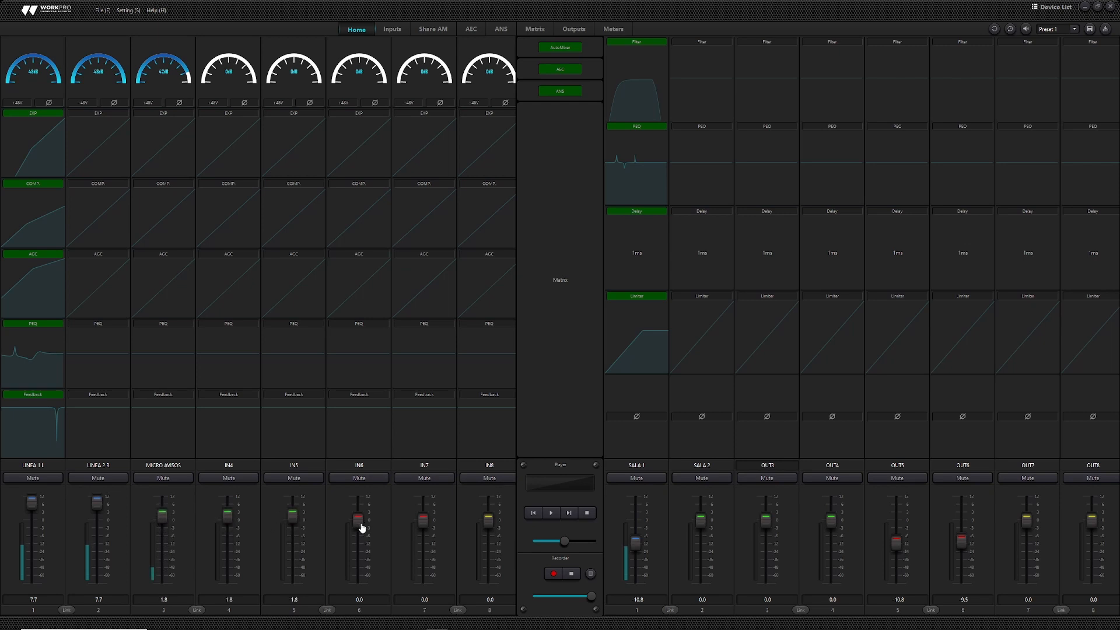
mouse_move(363, 525)
left_mouse_down()
mouse_move(363, 565)
mouse_move(359, 515)
left_mouse_up()
mouse_move(491, 524)
left_mouse_down()
mouse_move(490, 560)
mouse_move(487, 519)
left_mouse_up()
left_click_drag(638, 547, 701, 519)
left_click_drag(897, 549, 897, 535)
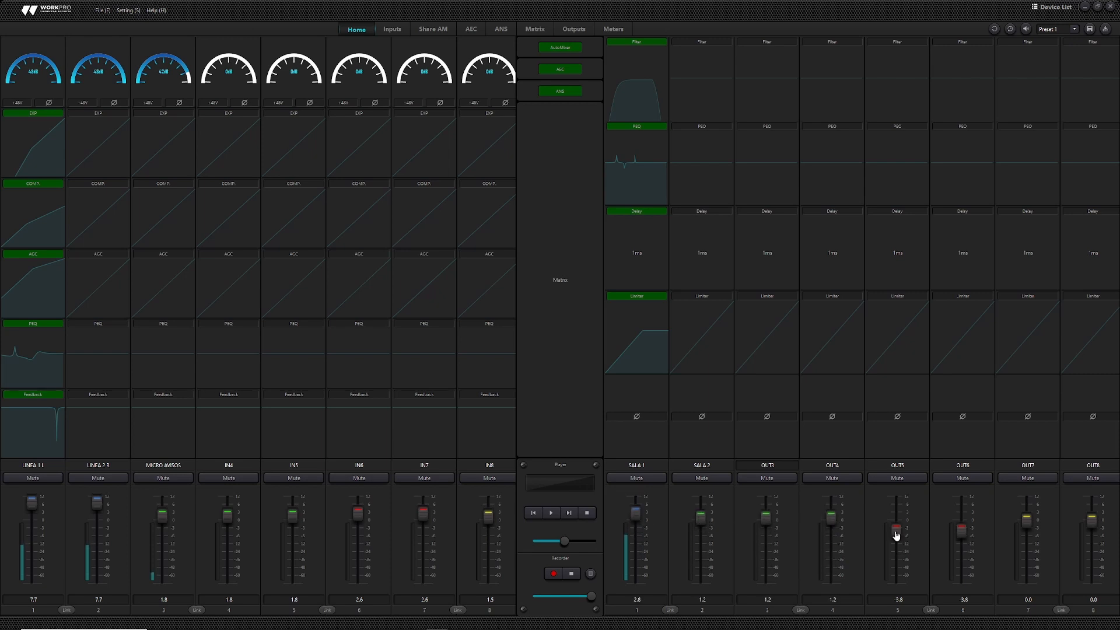
- Rename Preset 1 to DIA NORMAL and Preset 2 to AFLUENCIA ALTA, and save them to the device
left_click(132, 11)
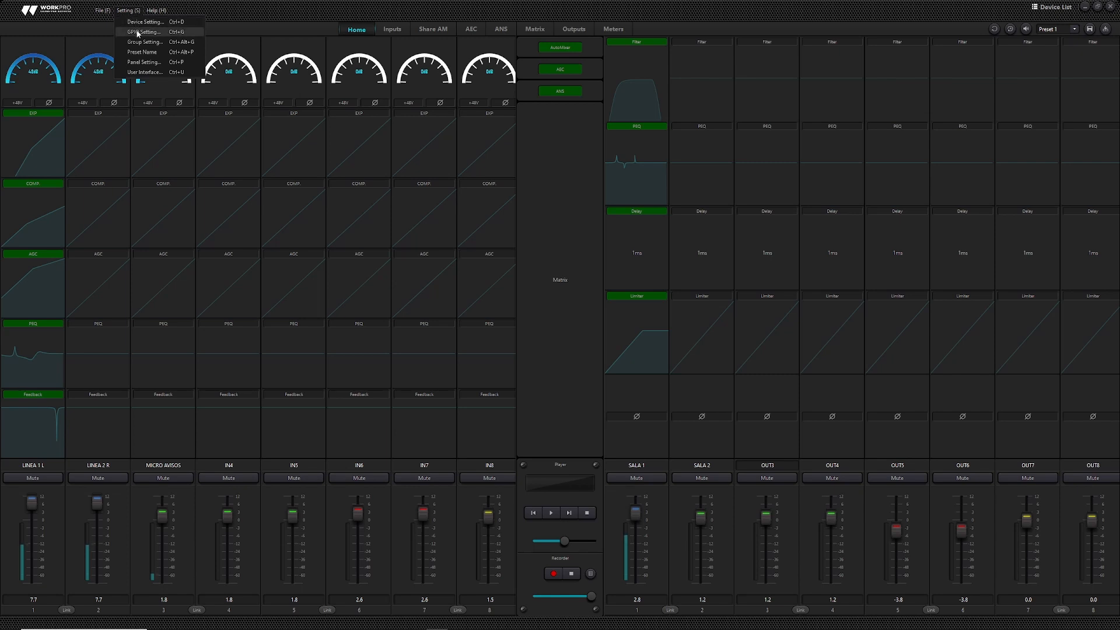
left_click(143, 52)
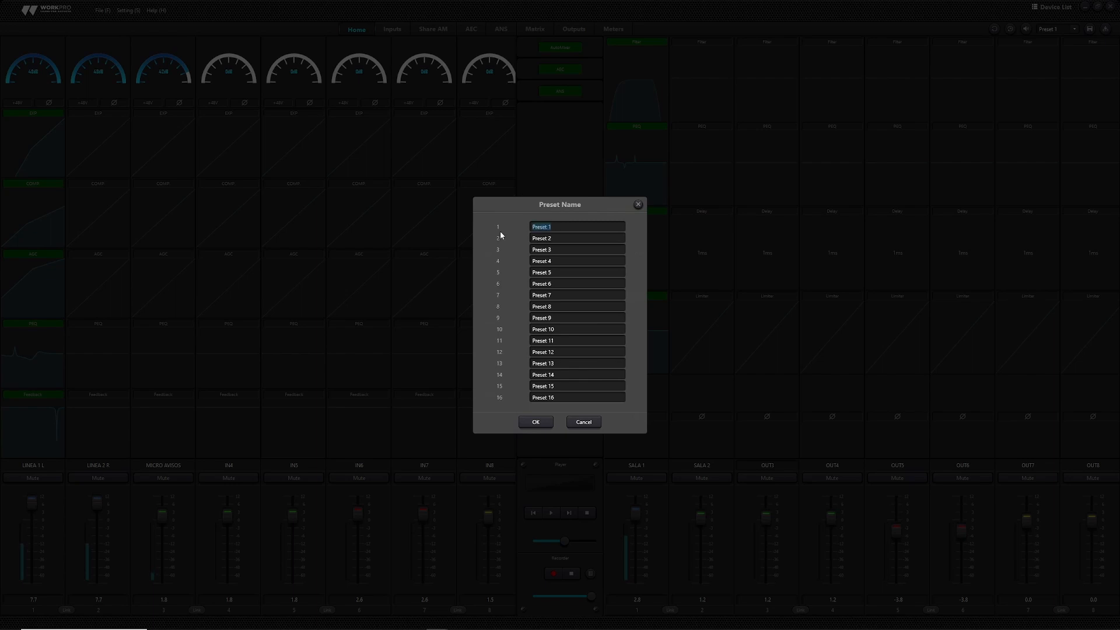
type("DIA NORMAL")
left_click_drag(555, 239, 532, 243)
type("AFLUENCIA A")
left_click(534, 423)
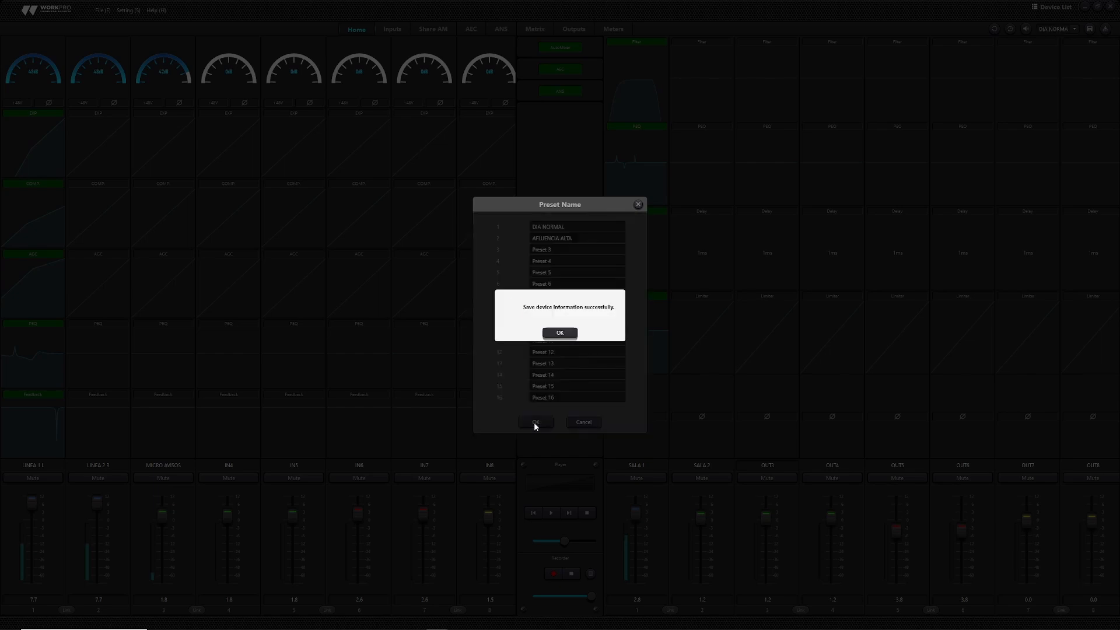
left_click(559, 333)
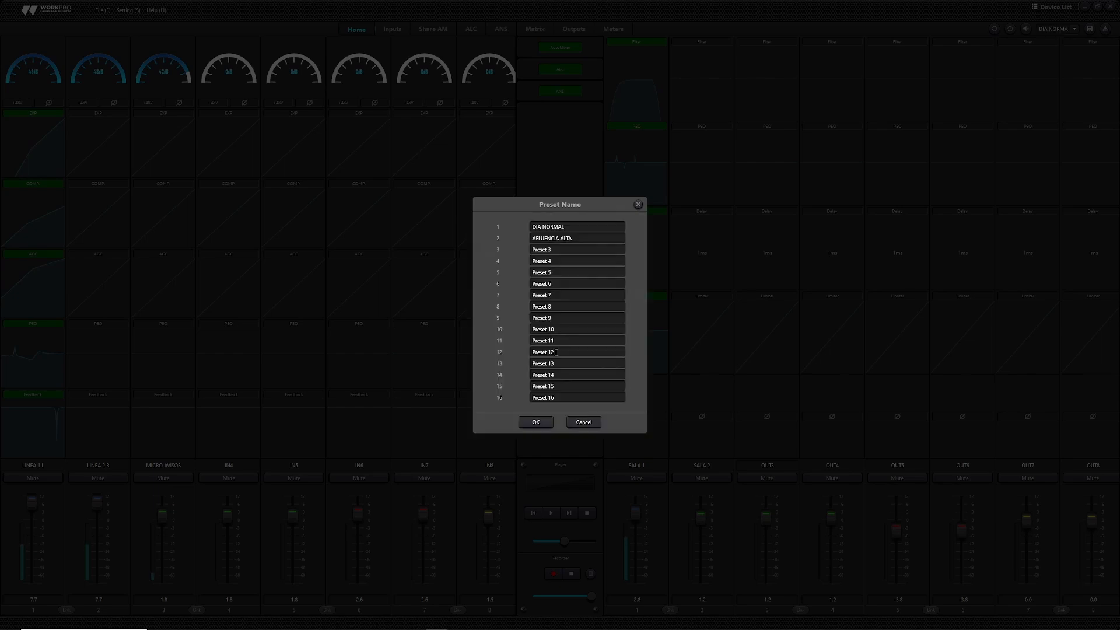
left_click(638, 206)
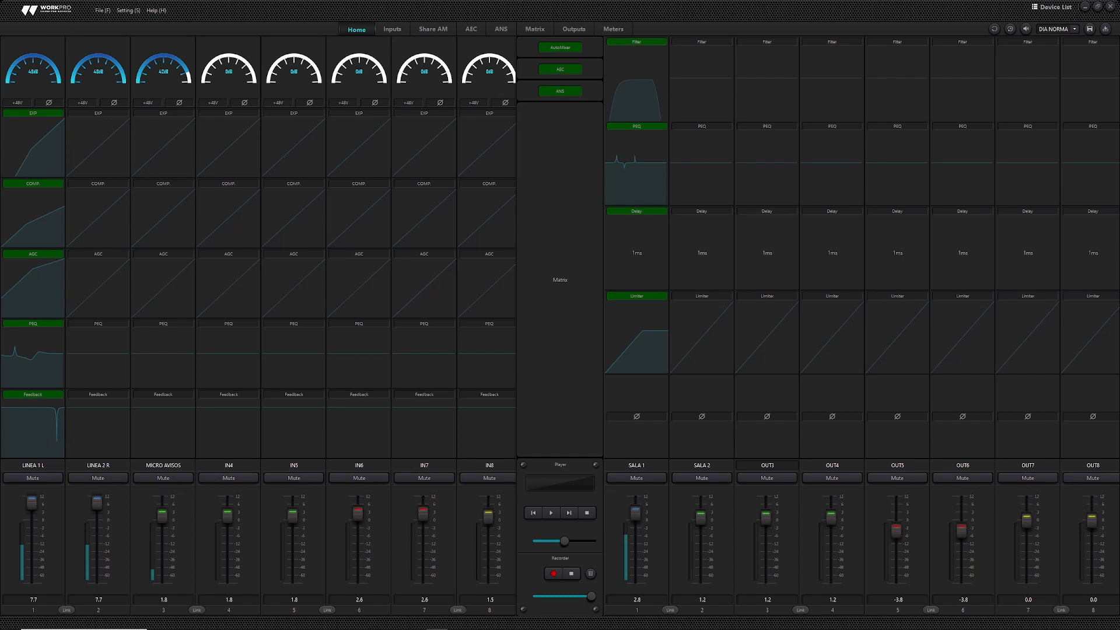
- Check the preset list without changing it, then open the Panel Setting window
left_click(1075, 30)
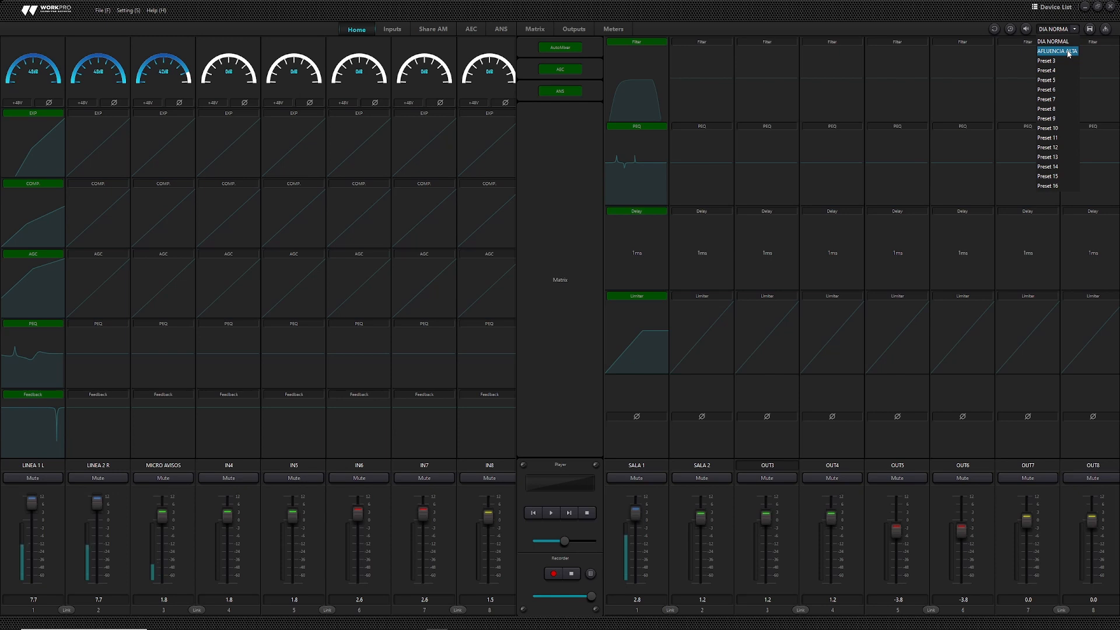
left_click(123, 10)
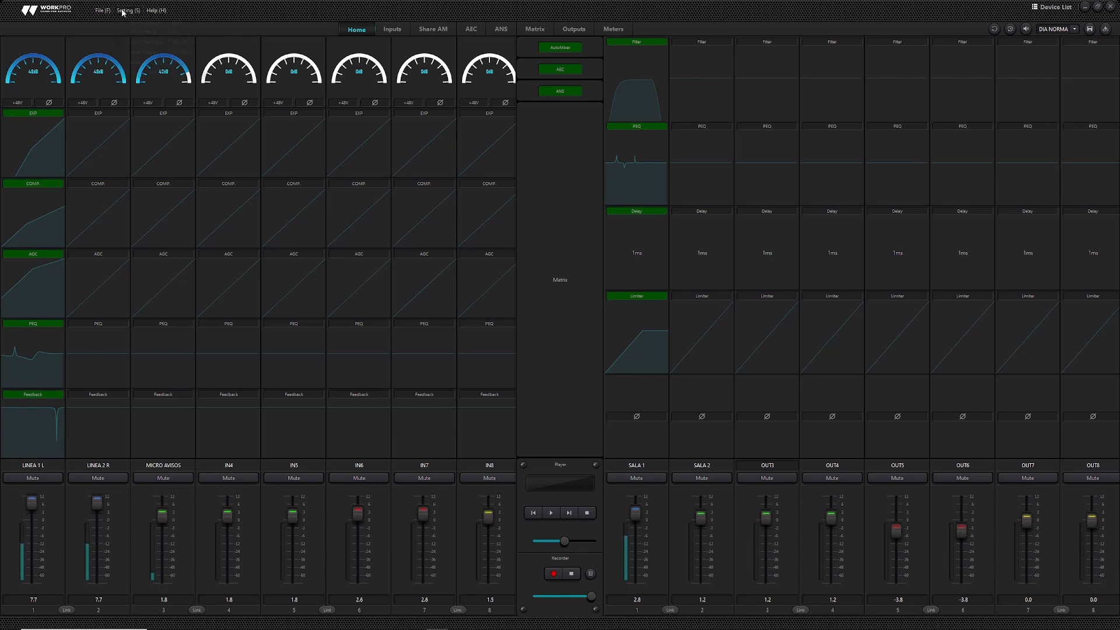
left_click(128, 10)
left_click(141, 62)
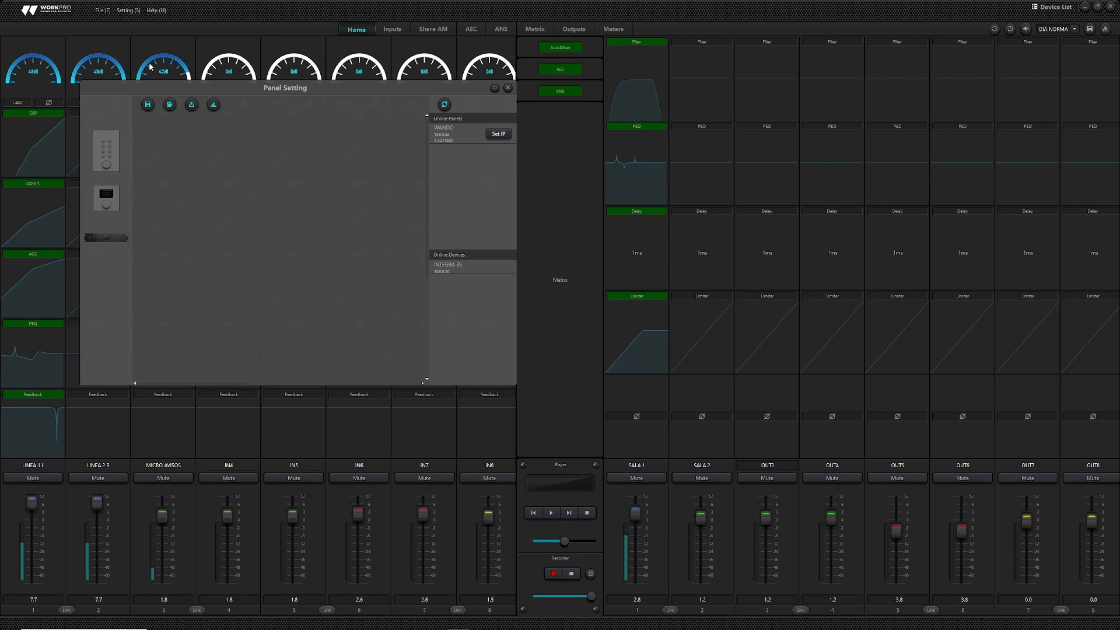
- Place the WANDO panel and INTEGRA 8S on the canvas and rename the panel CONTROL COCINA
left_click_drag(444, 132, 254, 182)
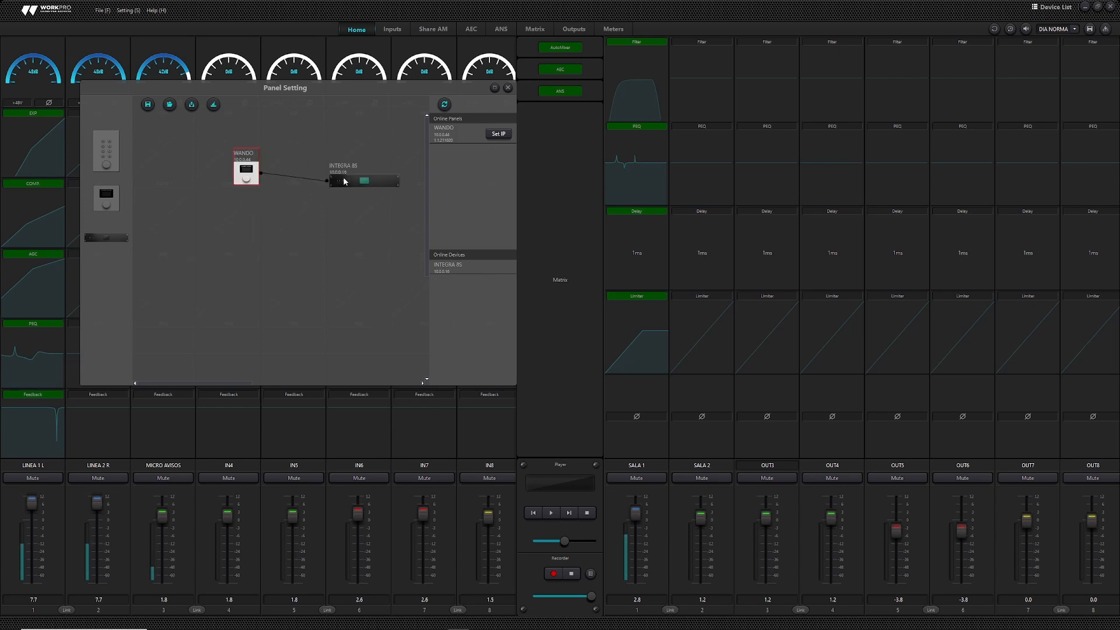
left_click_drag(352, 182, 353, 177)
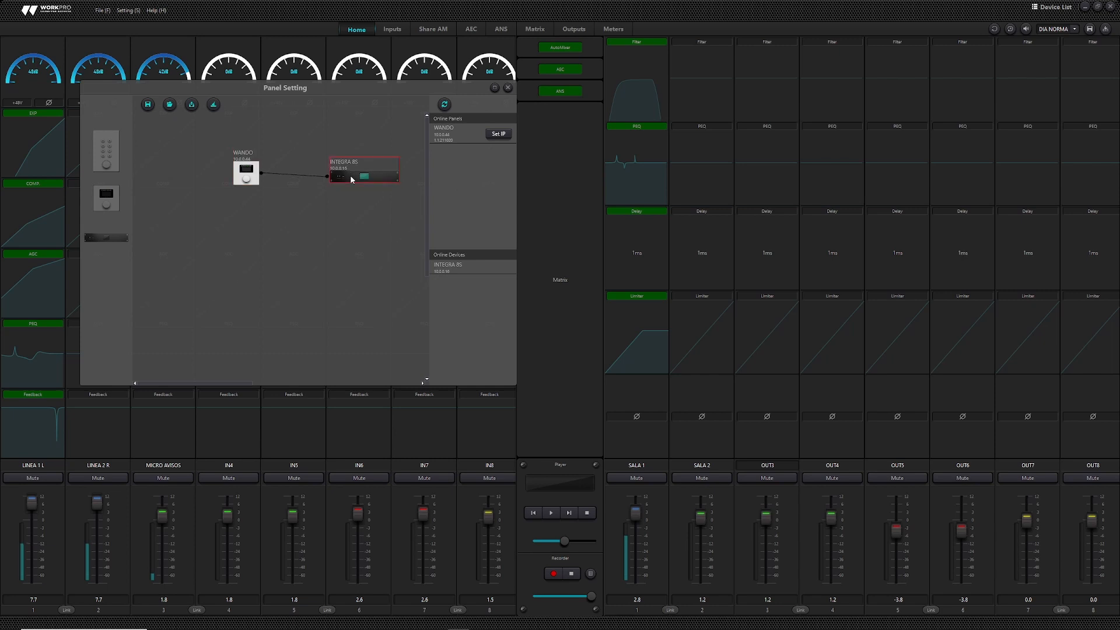
double_click(242, 170)
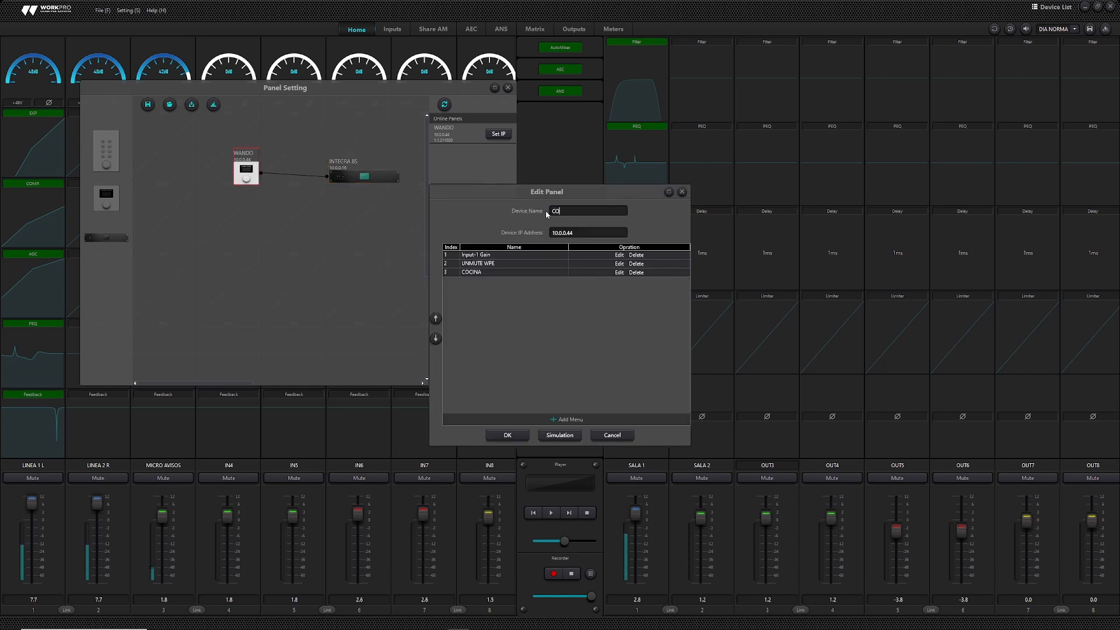
type("CONTROL COCINA")
key("Tab")
- Inspect the Input-1 Gain menu item: Input Channel1 Gain parameter with maximum level 12
left_click(619, 255)
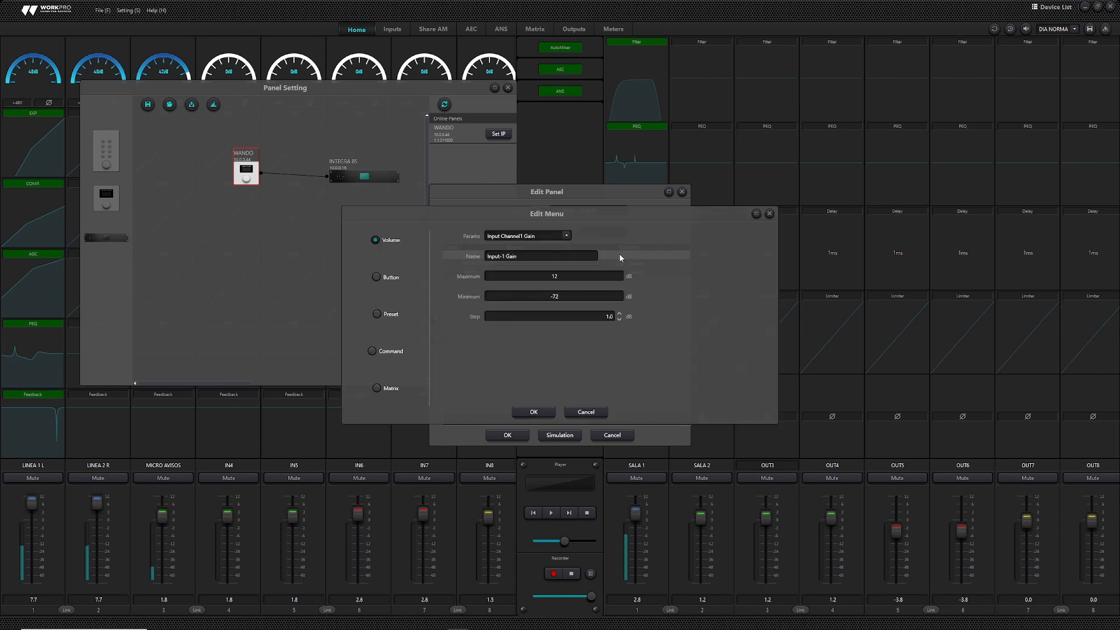
left_click(566, 236)
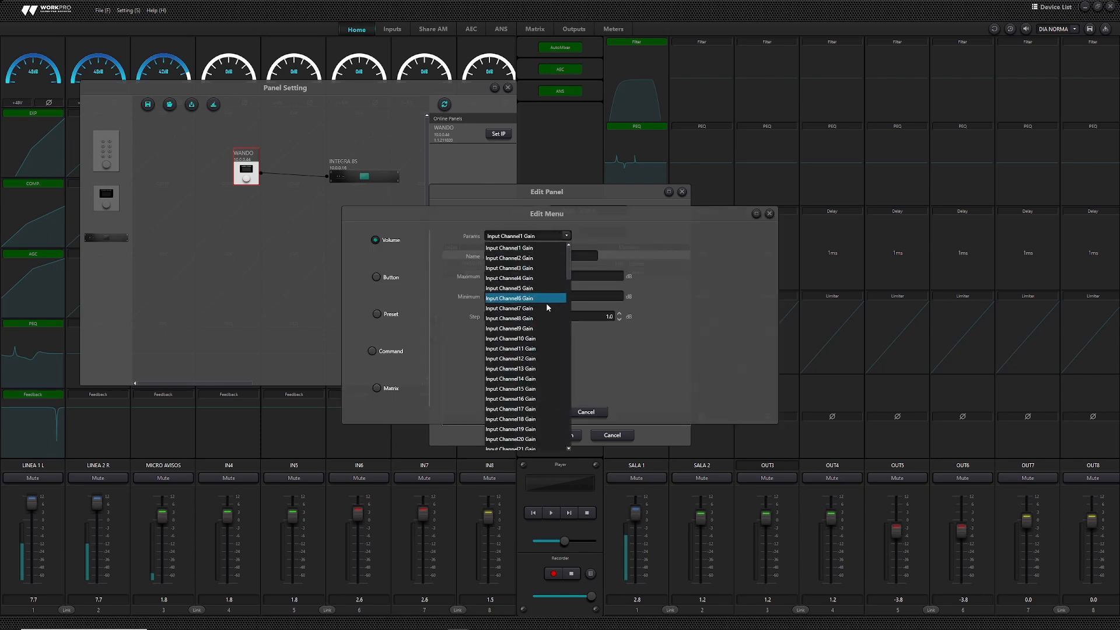
left_click(601, 239)
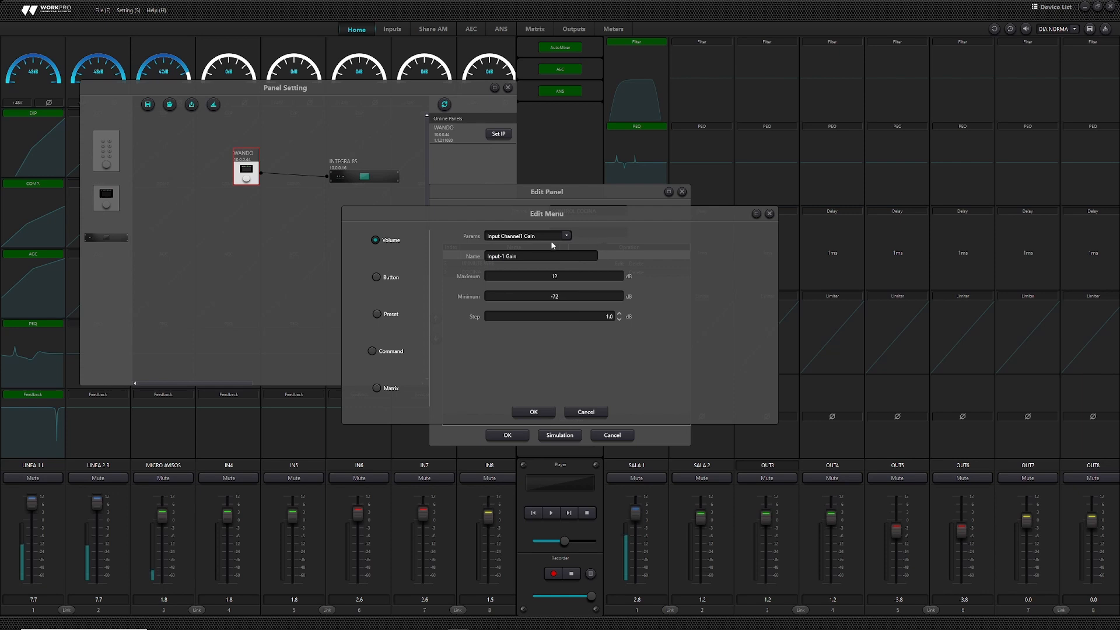
left_click_drag(521, 256, 480, 256)
left_click(543, 279)
double_click(549, 276)
- Review the Button, Preset, Command and Matrix menu-type options in Edit Menu
left_click(379, 277)
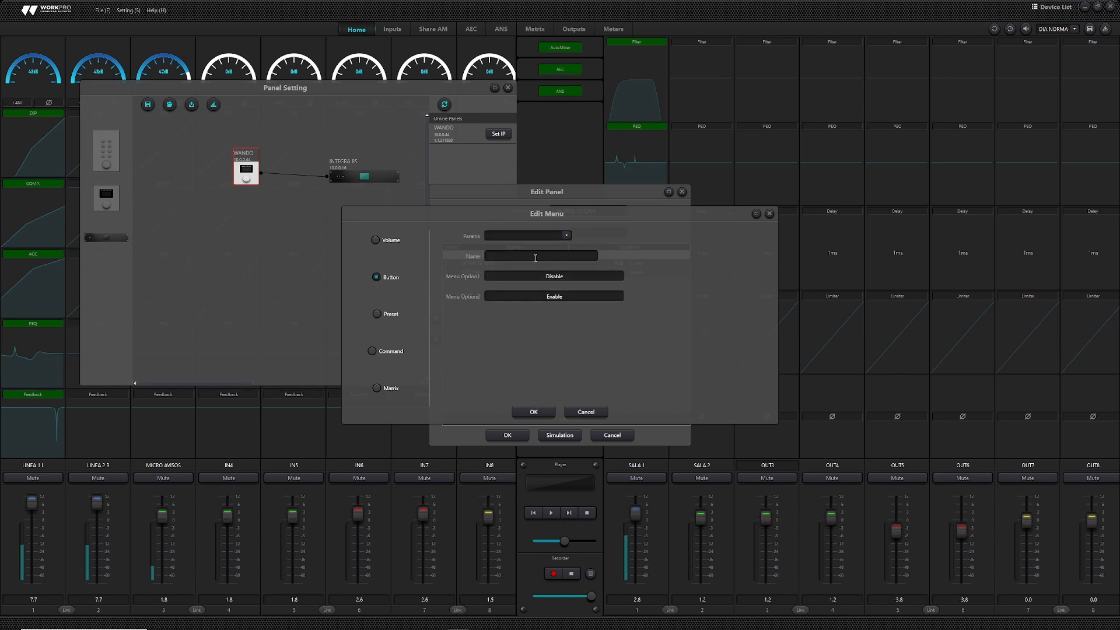
left_click(567, 236)
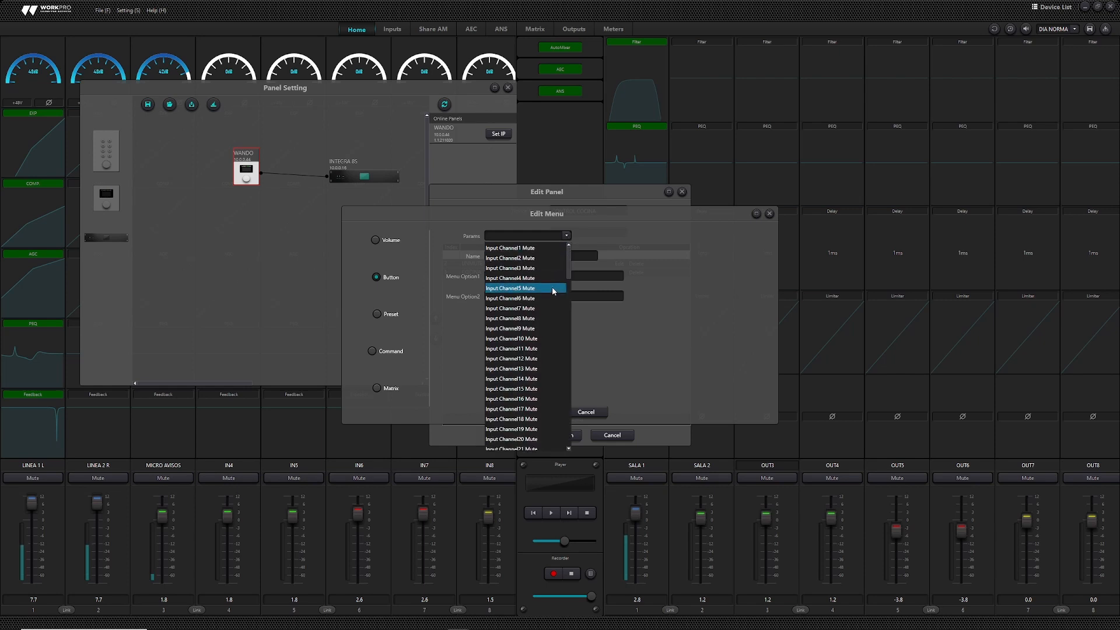
left_click(601, 242)
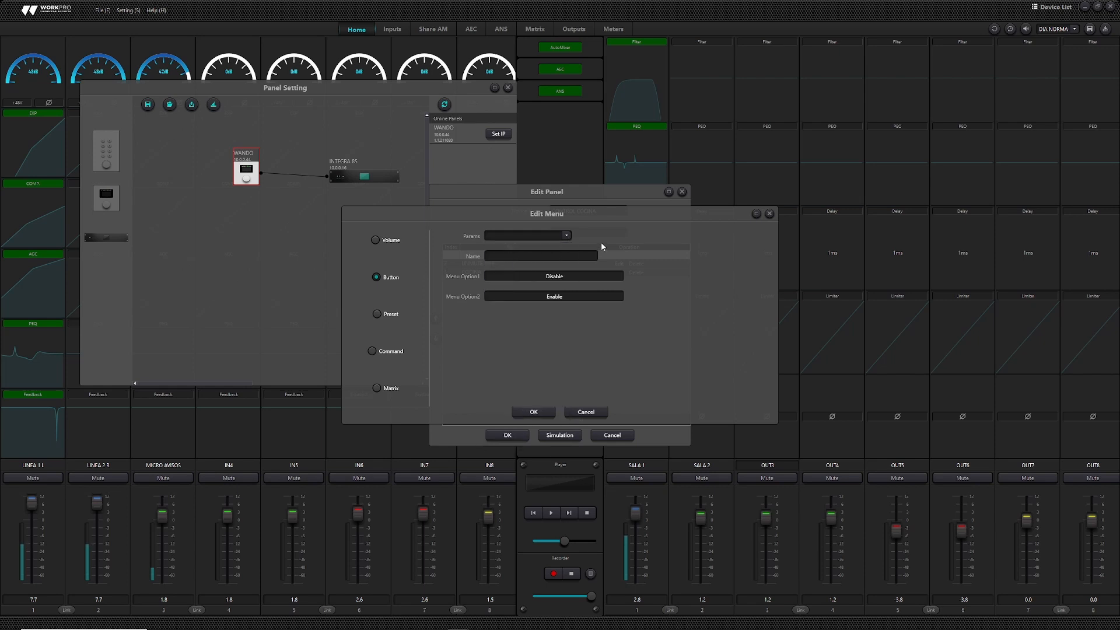
left_click(377, 314)
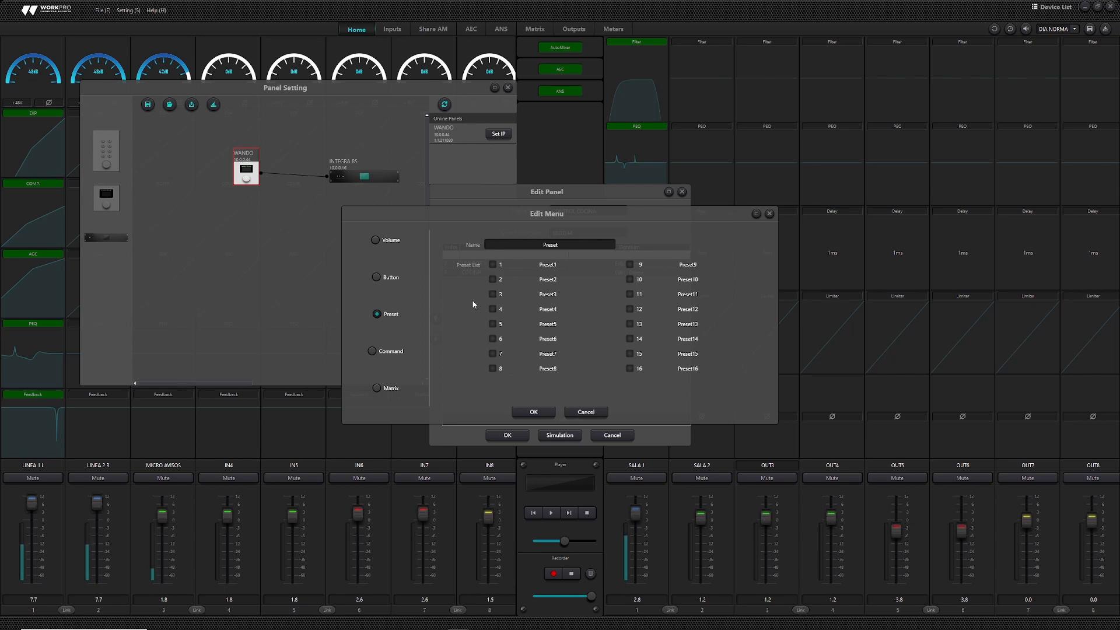
left_click(373, 351)
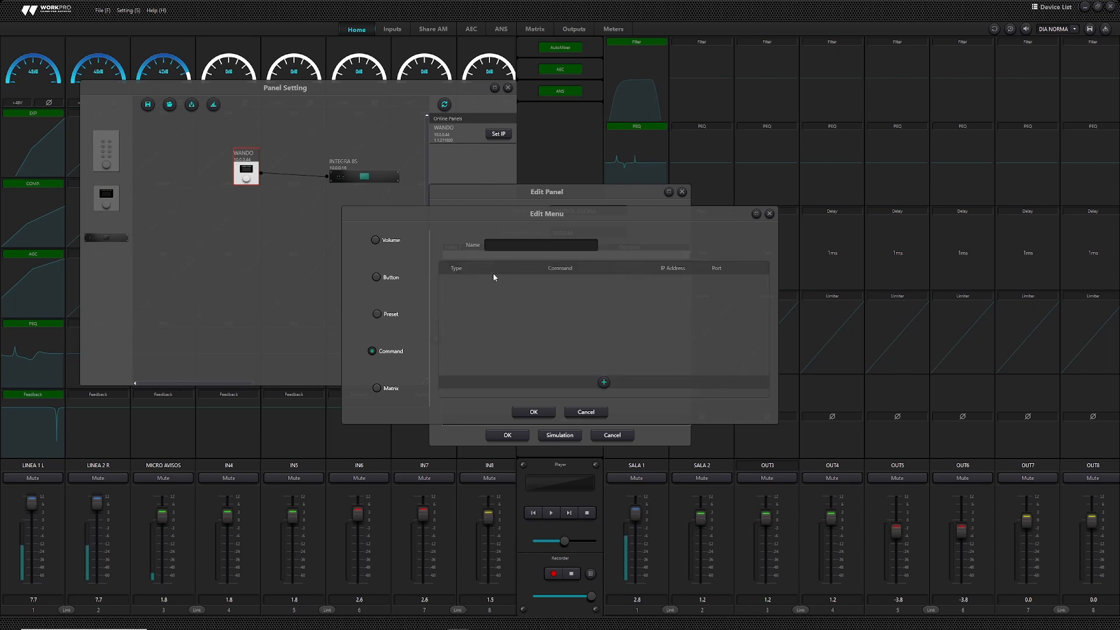
left_click(376, 388)
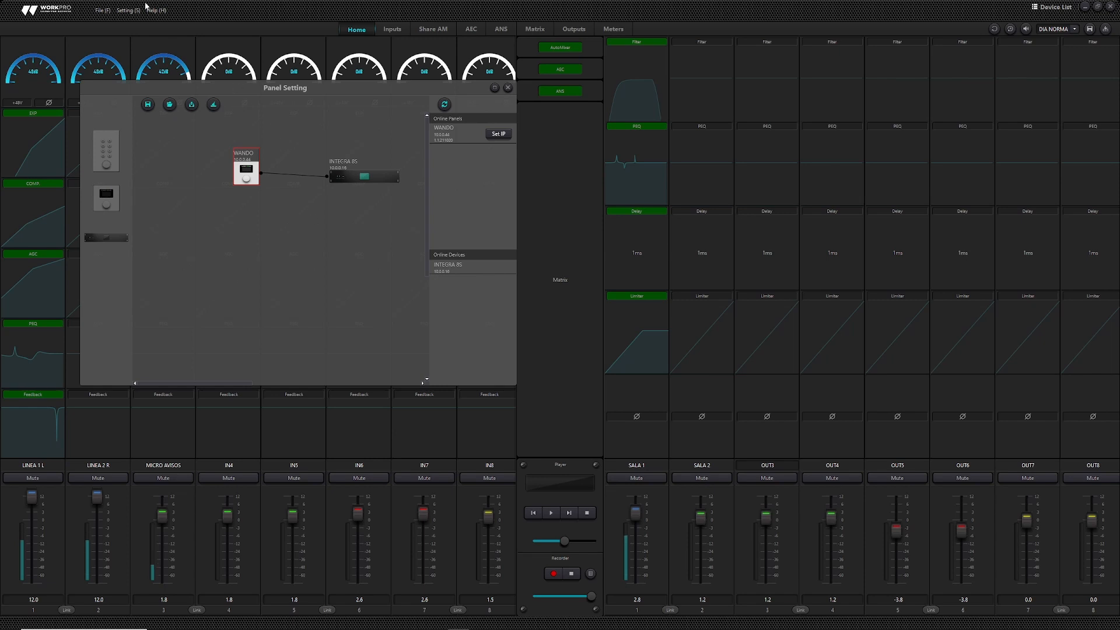
- Open the User Interface designer from the Setting menu
left_click(128, 9)
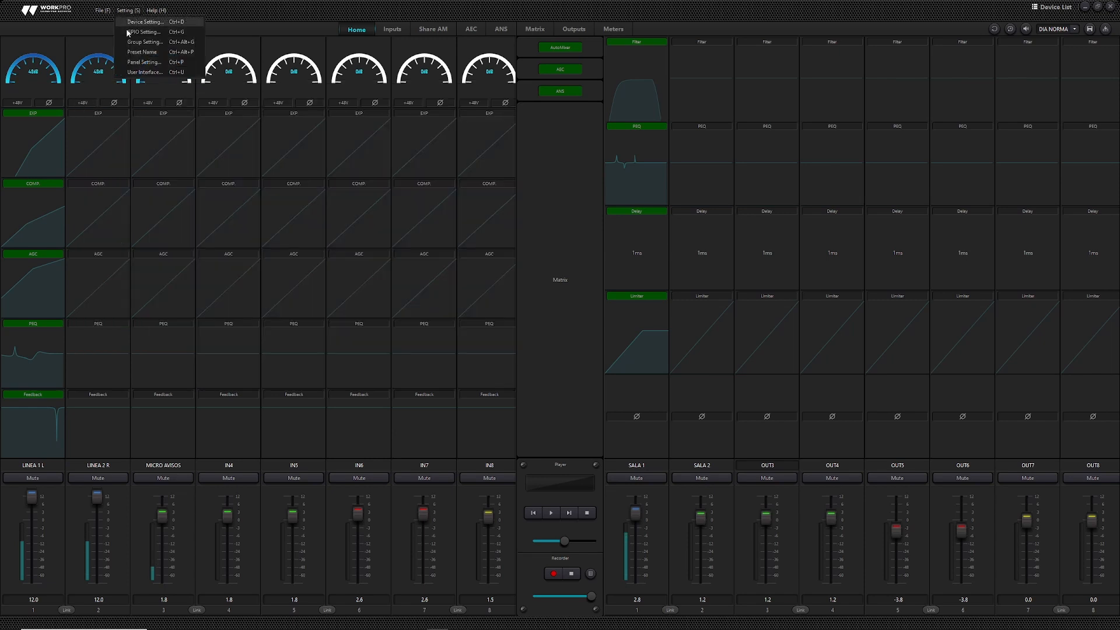
left_click(149, 72)
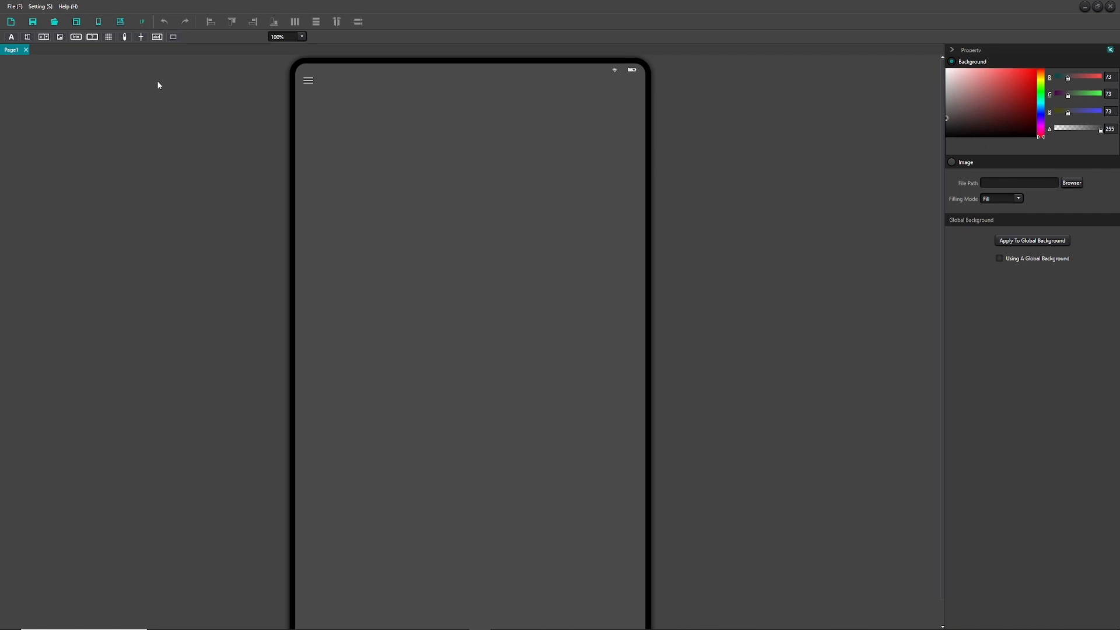
- Choose the SM-T500 1200 x 2000 tablet template from the Device Template list
left_click(97, 22)
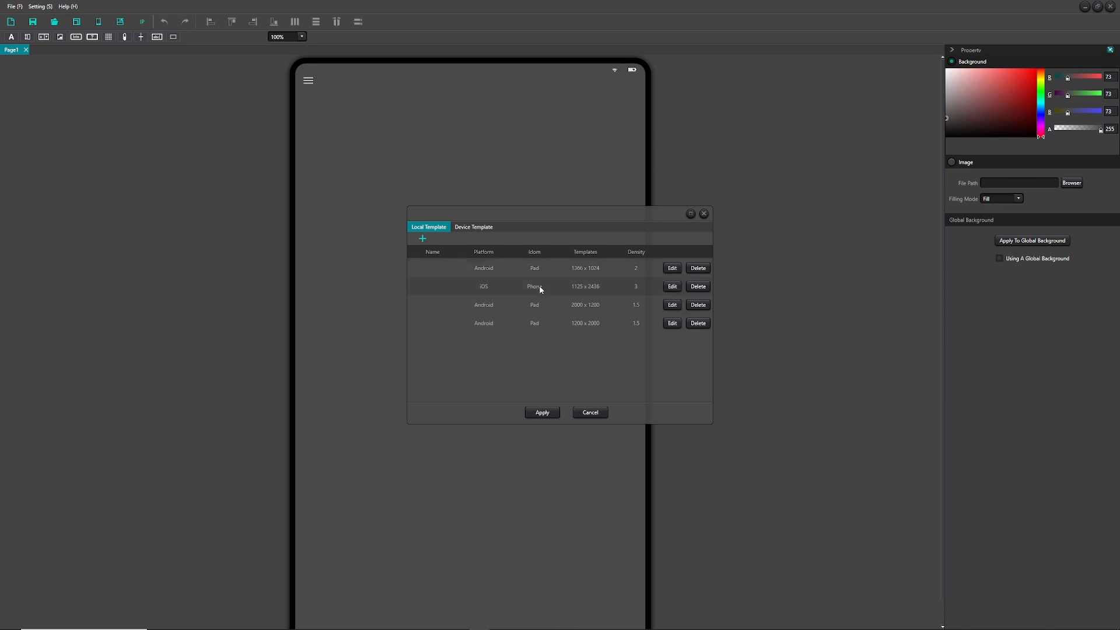
left_click(482, 233)
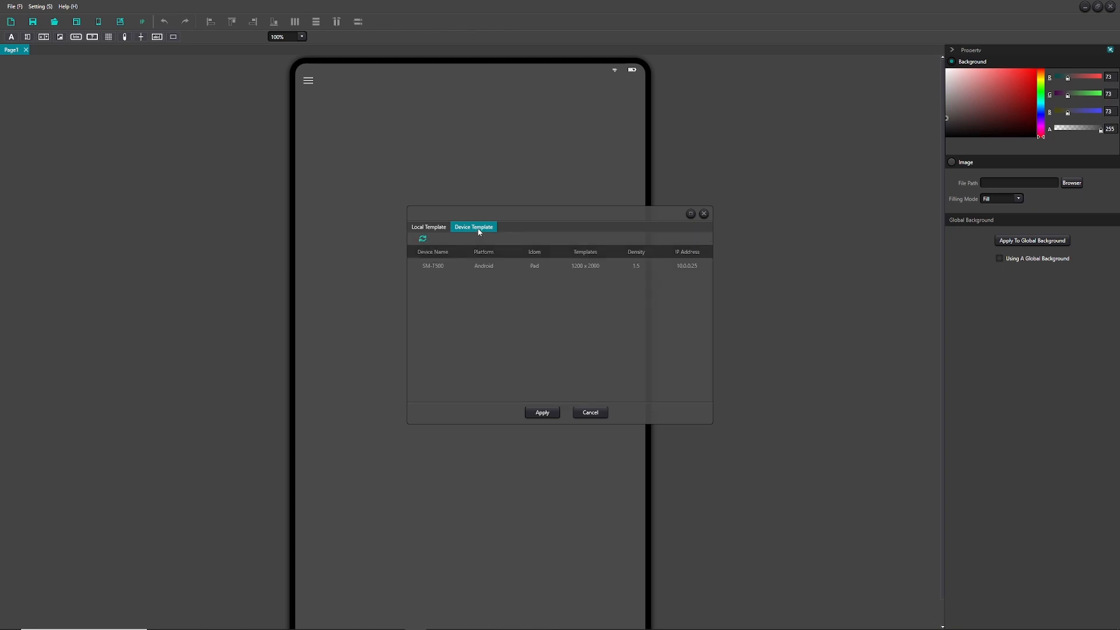
left_click(436, 265)
- Apply the SM-T500 tablet template, rotate the page to landscape, and place an image element
left_click(550, 417)
left_click(705, 213)
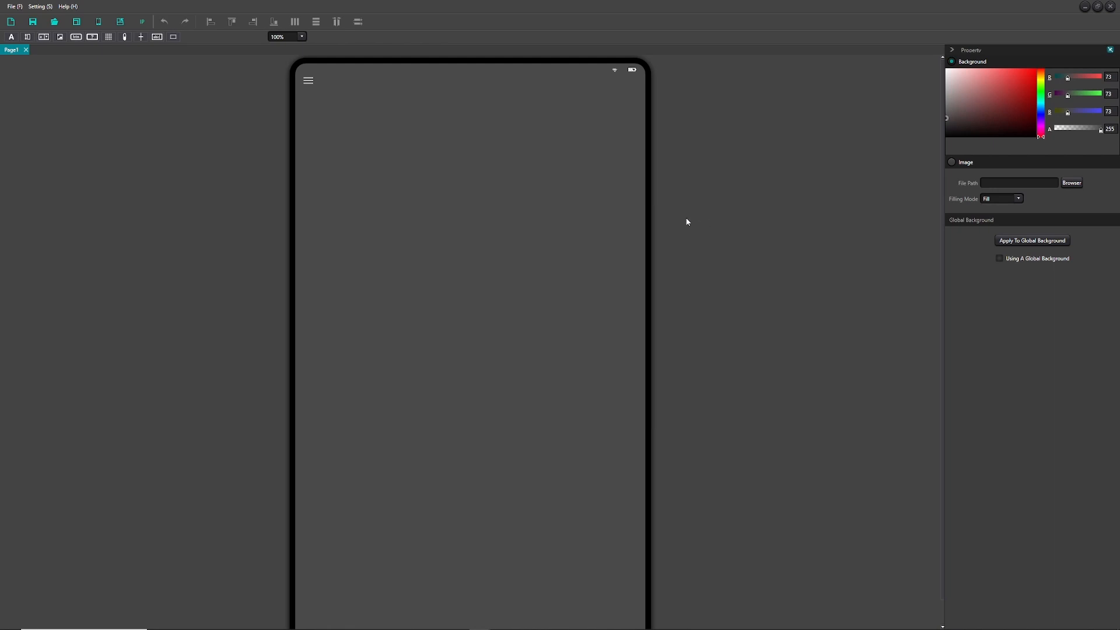
left_click(119, 22)
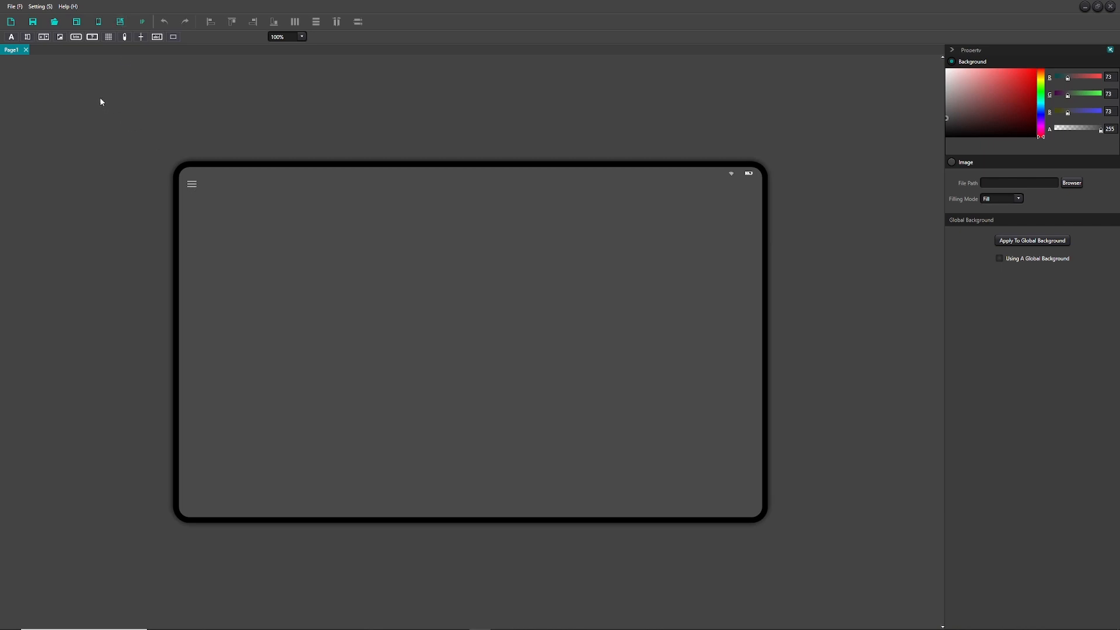
left_click_drag(65, 40, 236, 218)
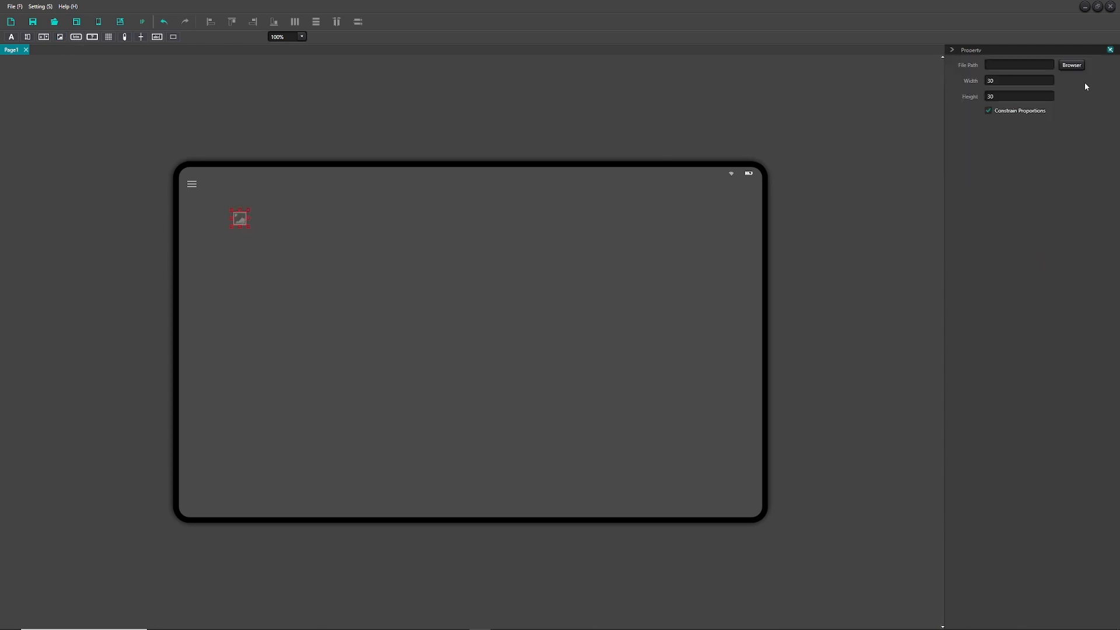
- Load the fachada equipson photo into the image element and size it at 2000 x 1200 over the page
left_click(1078, 66)
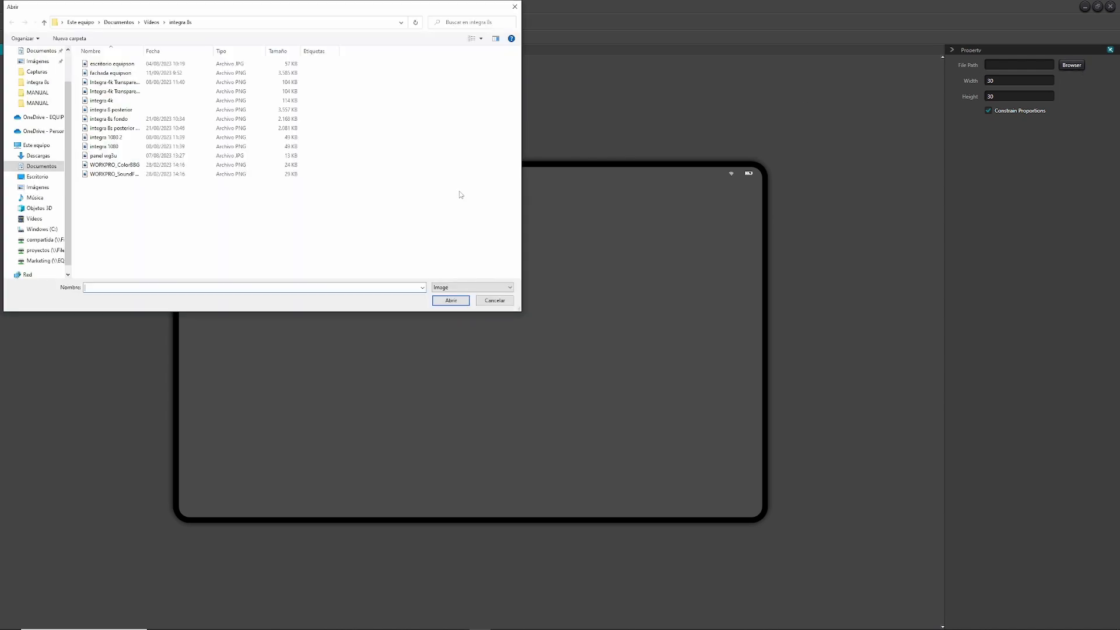
left_click(451, 306)
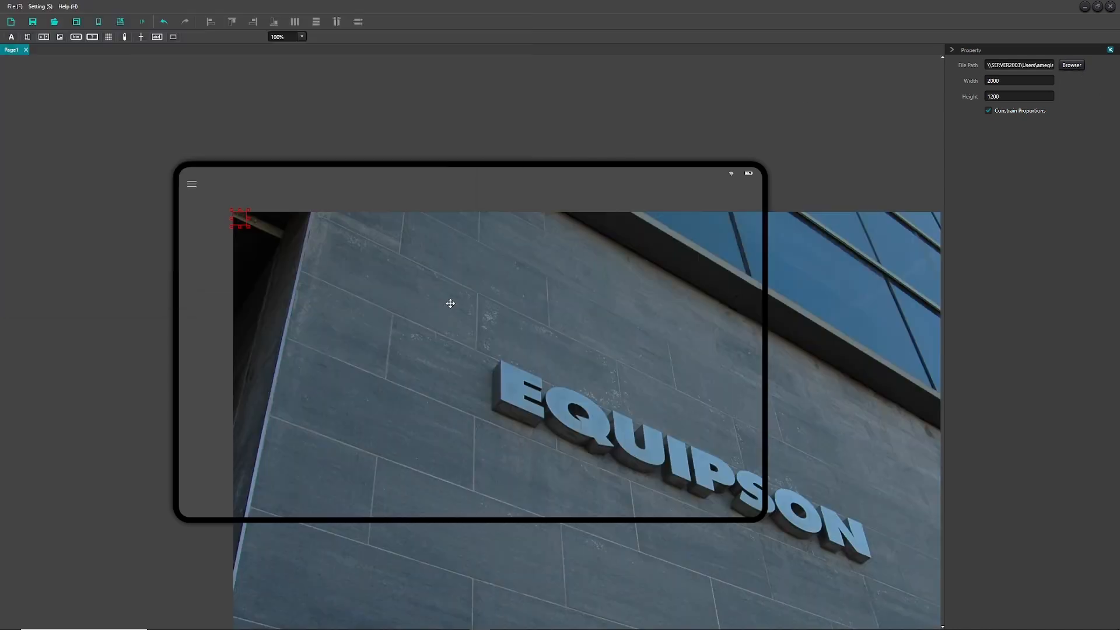
left_click_drag(363, 283, 167, 124)
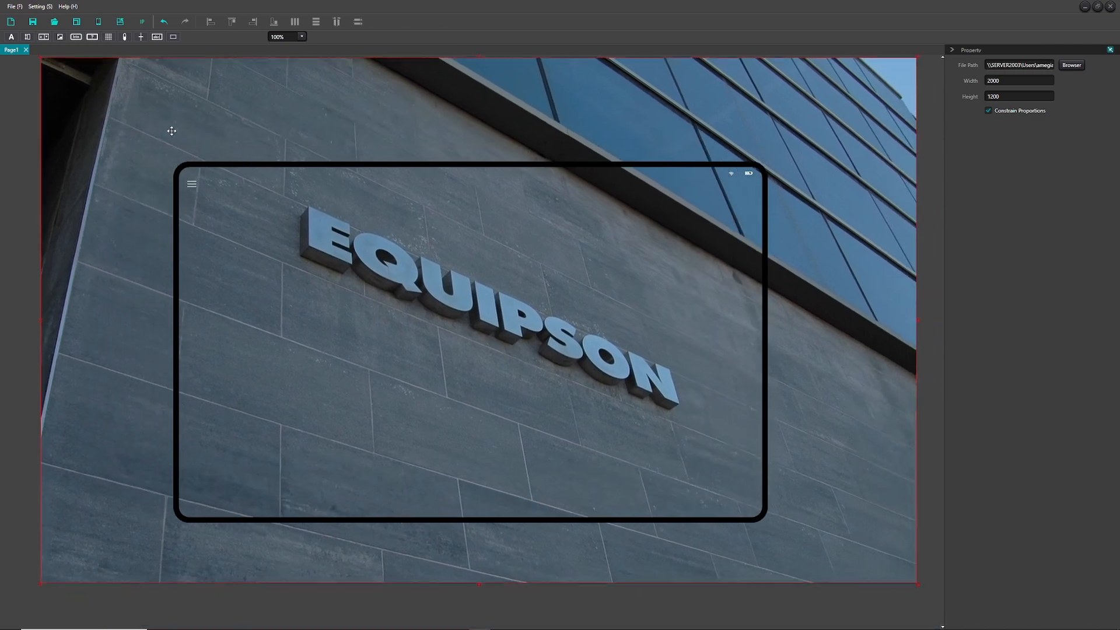
left_click_drag(40, 55, 172, 165)
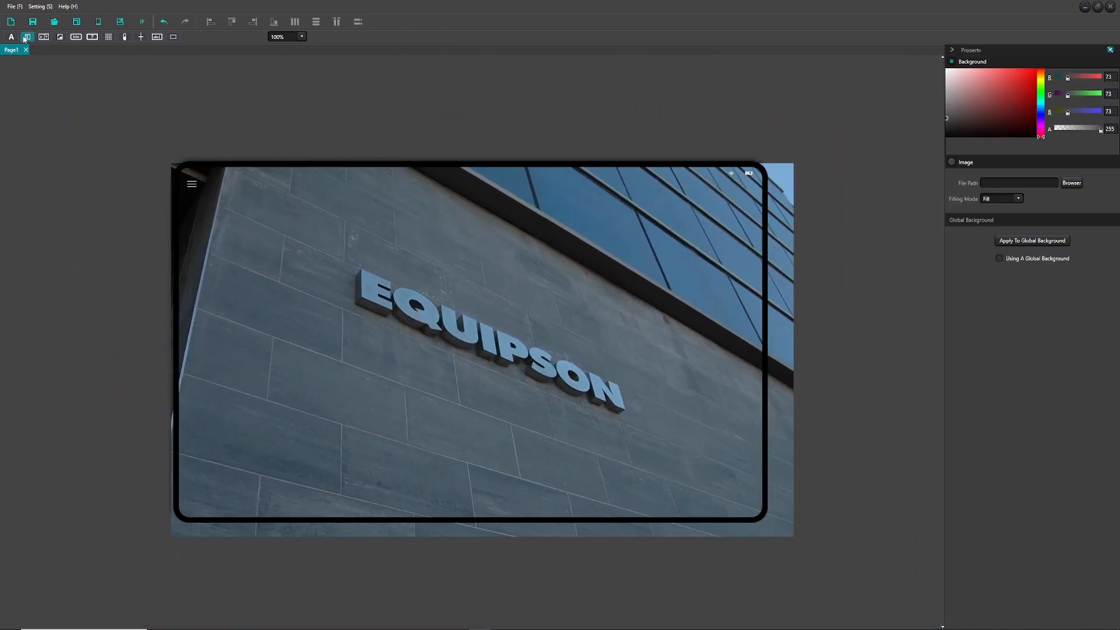
- Add the IN1 fader left of the EQUIPSON lettering on input channel 1
left_click(245, 253)
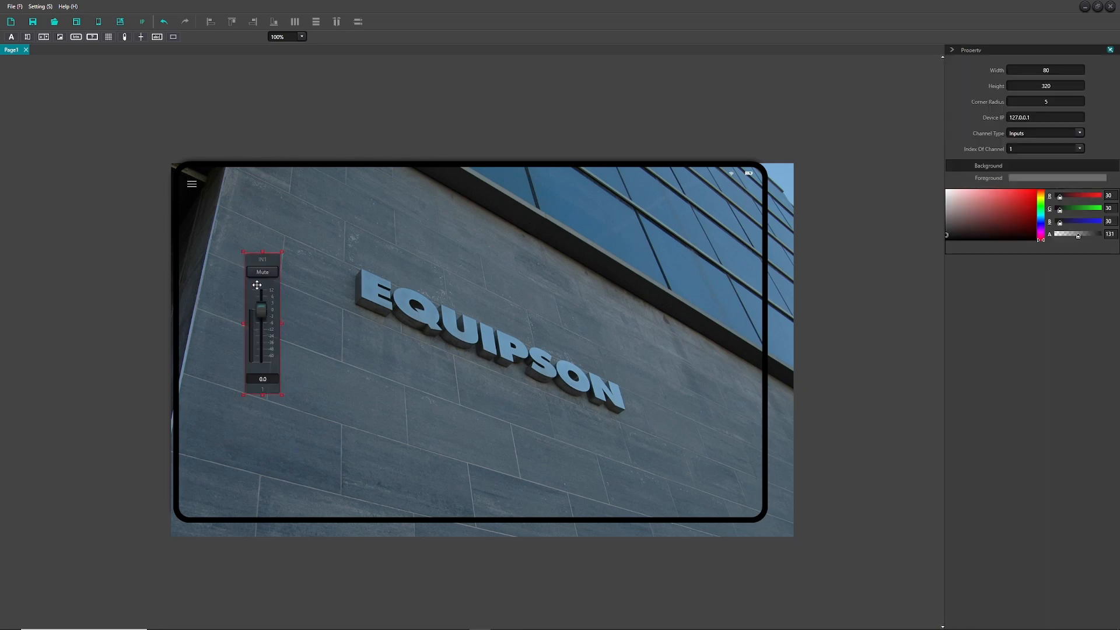
left_click_drag(258, 283, 237, 343)
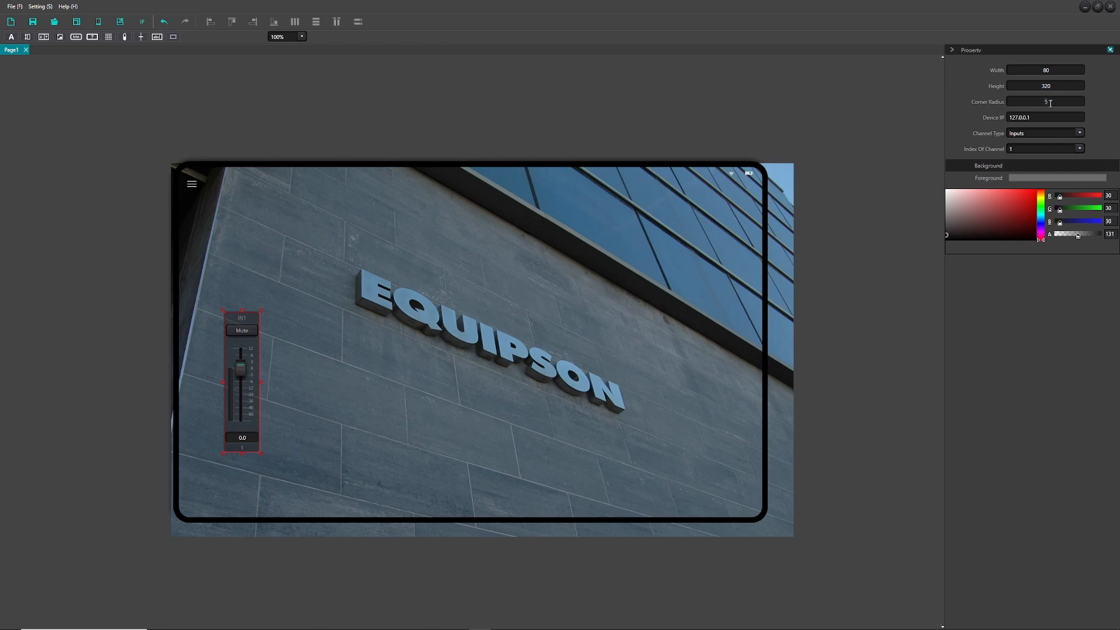
left_click_drag(1038, 117, 988, 118)
left_click(1035, 134)
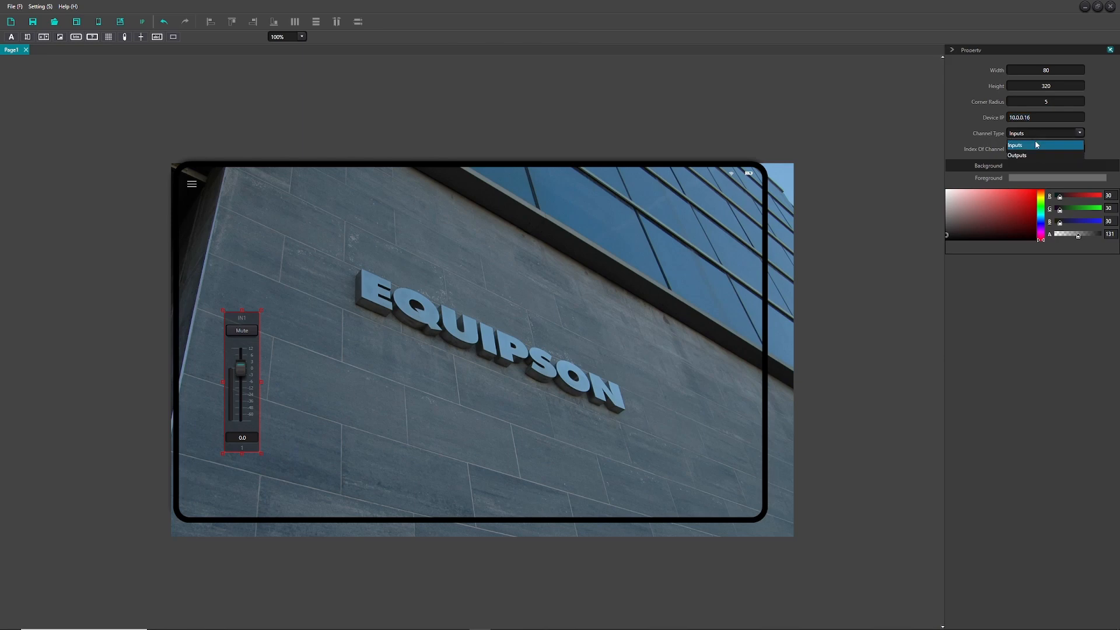
left_click(1031, 133)
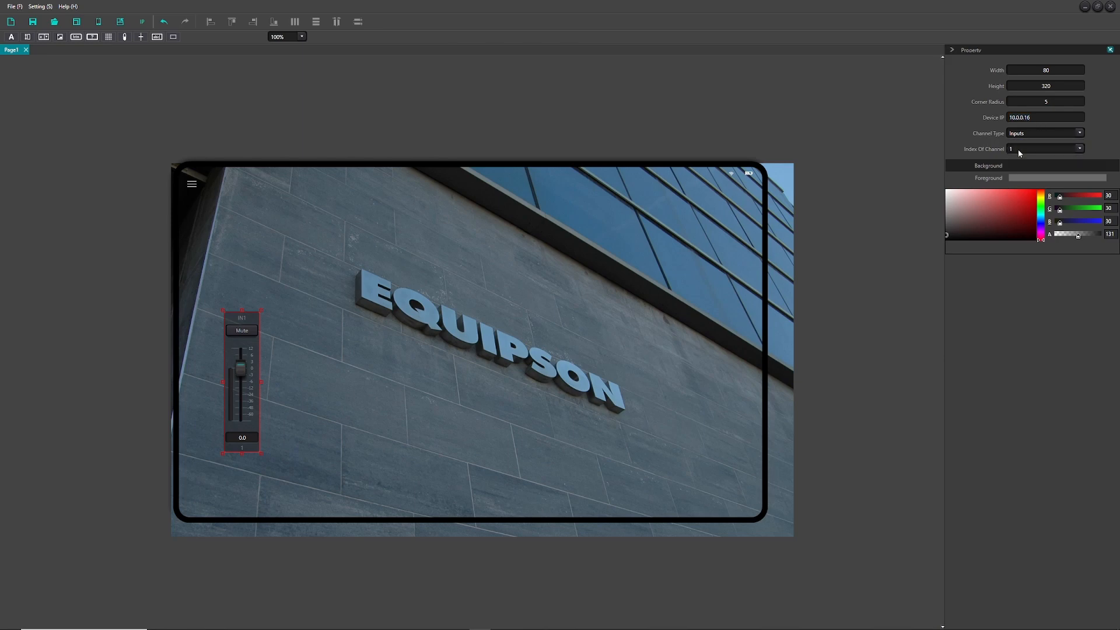
left_click(1018, 151)
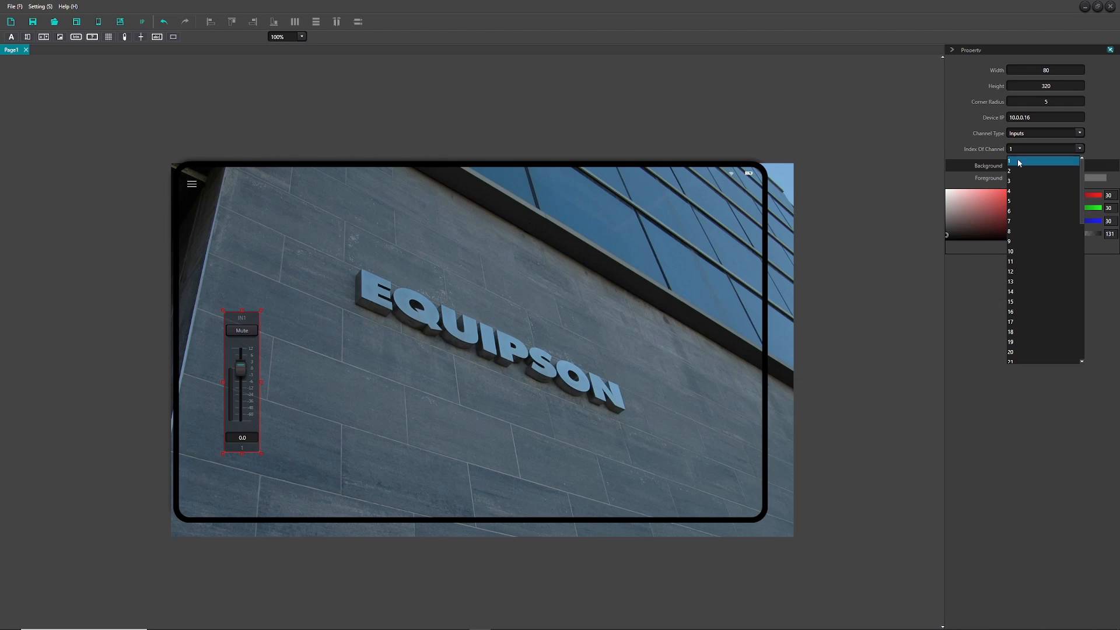
left_click(1019, 161)
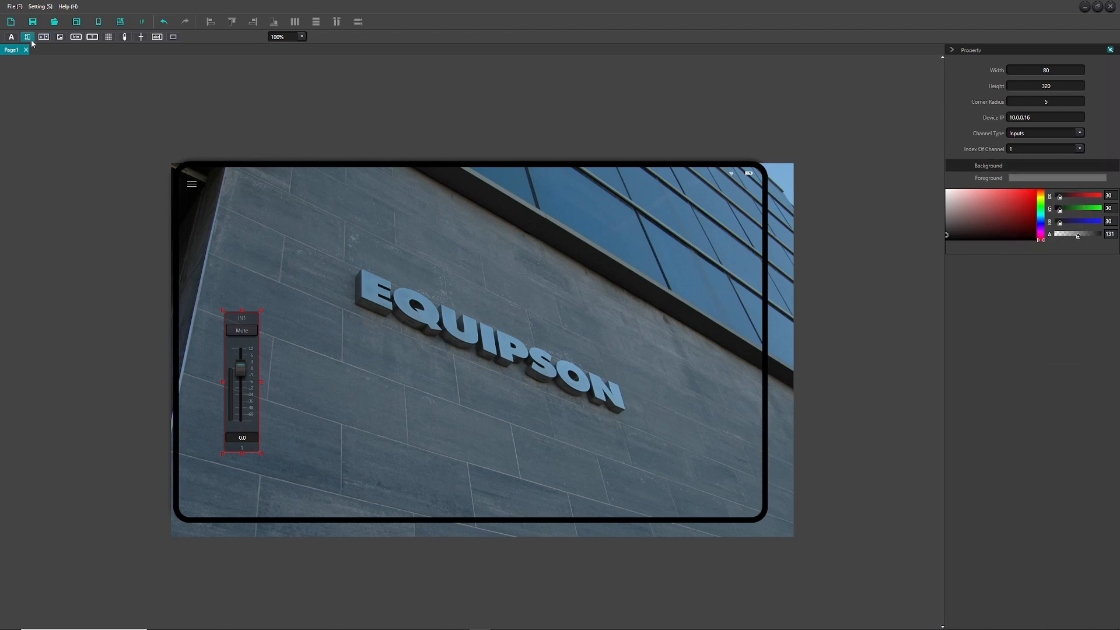
- Add a second fader addressed to 10.0.0.16 on input channel 2
left_click_drag(27, 39, 263, 323)
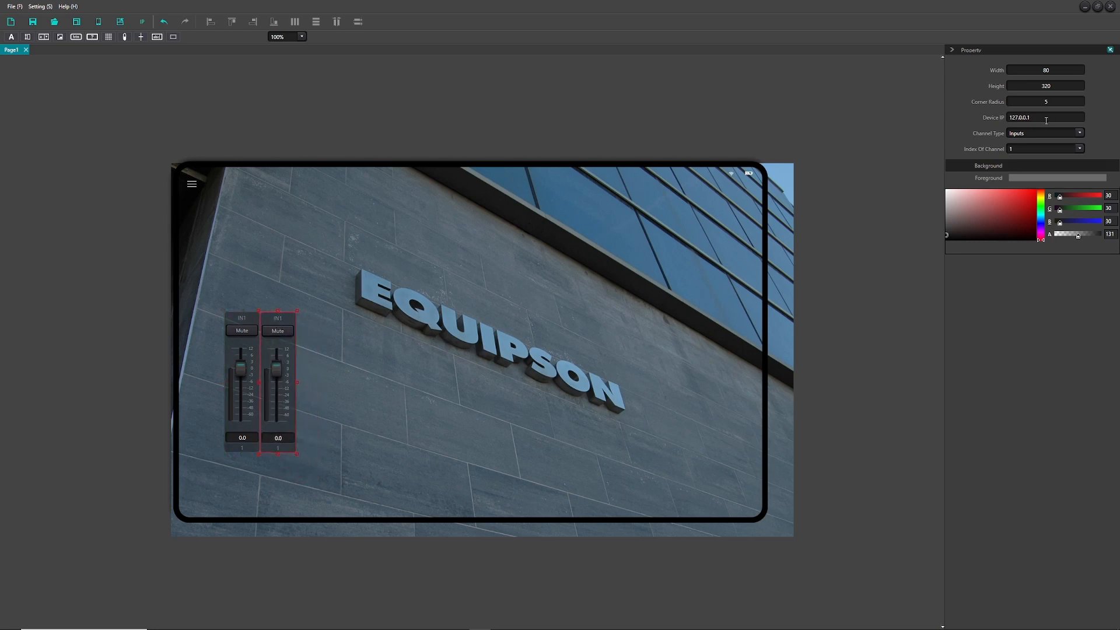
left_click_drag(1046, 121, 980, 118)
type("10.0.0.16")
left_click(1042, 149)
left_click(1024, 170)
- Add a third fader beside IN2, addressed to 10.0.0.16 on input channel 3
left_click_drag(28, 38, 237, 226)
left_click_drag(334, 322, 309, 319)
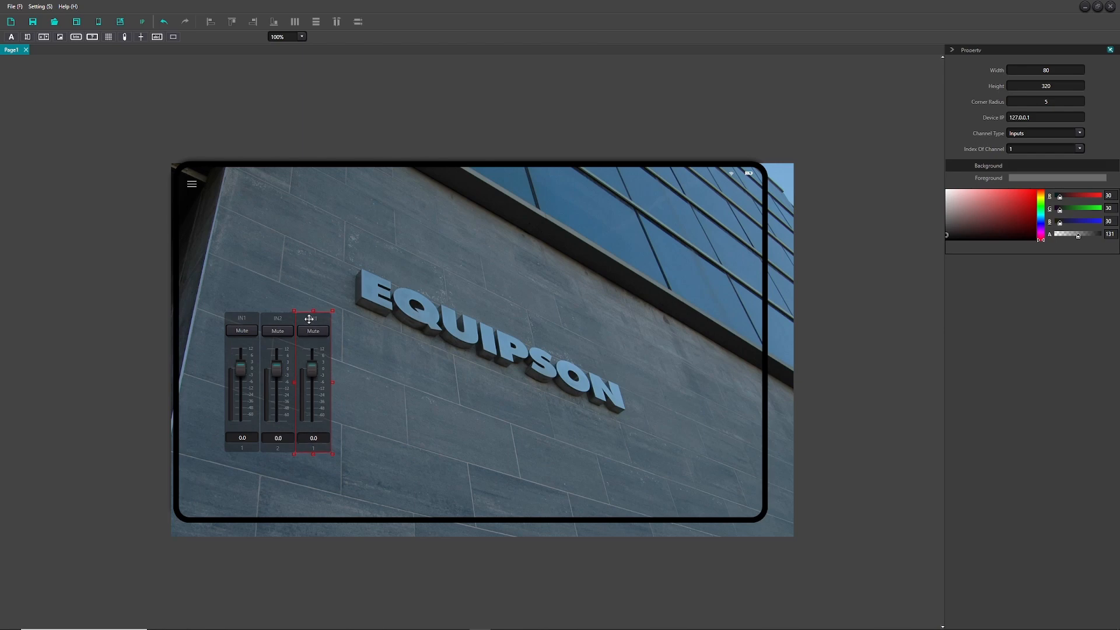
left_click(368, 336)
left_click(320, 324)
type("10.0.0.16")
left_click(1022, 150)
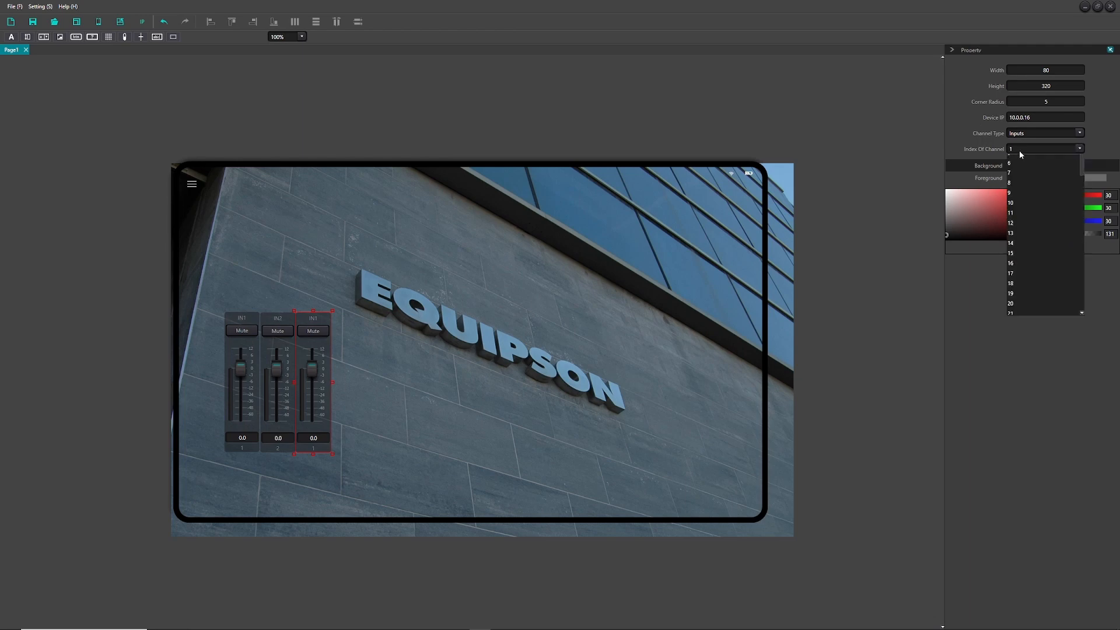
left_click(1018, 181)
left_click(856, 161)
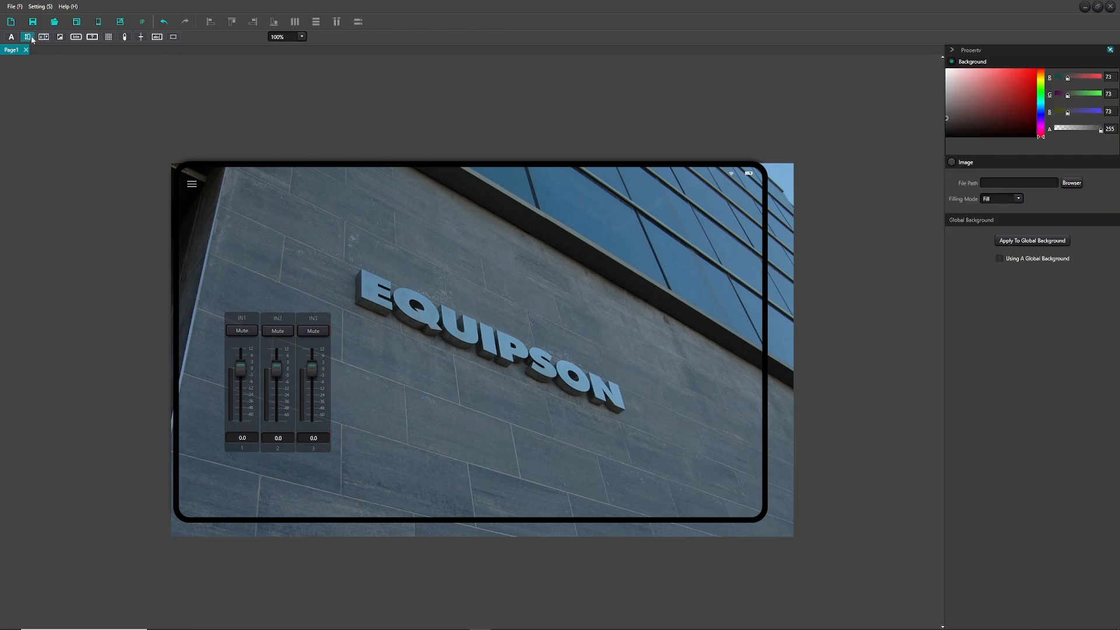
- Add an OUT1 fader at the right, addressed to 10.0.0.16 on output channel 1
left_click_drag(29, 38, 659, 315)
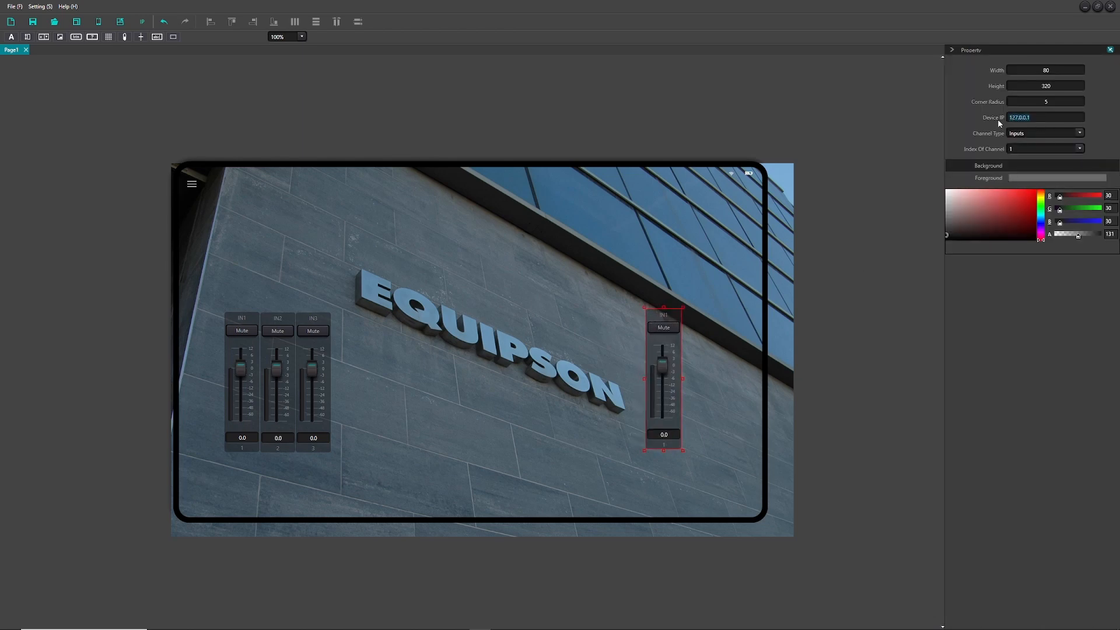
type("10.0.0.16")
left_click(1028, 133)
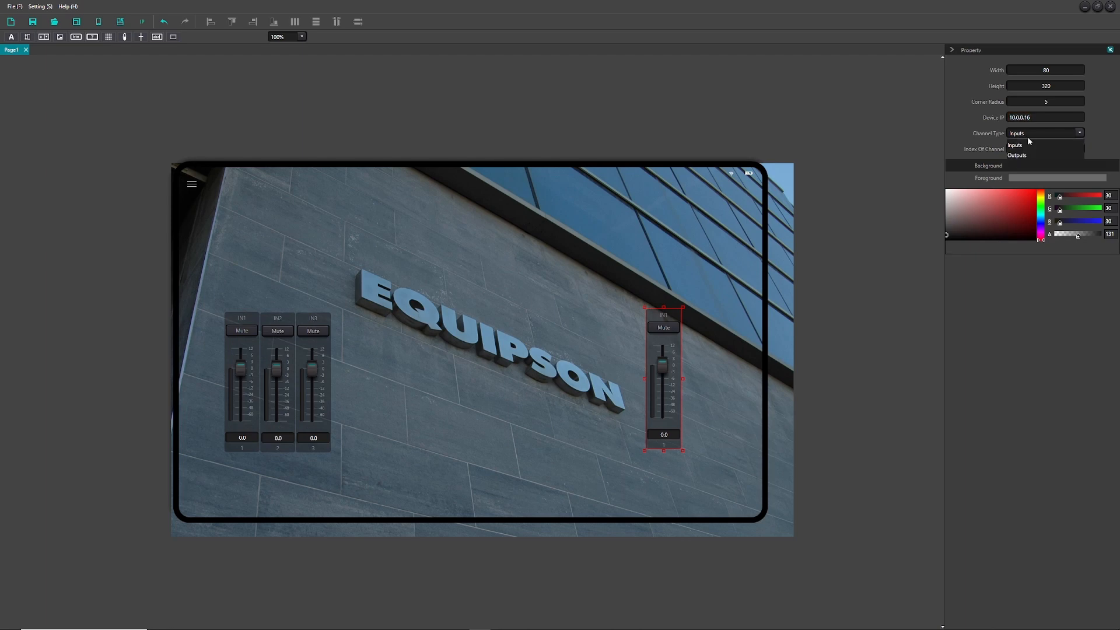
left_click(1026, 156)
left_click(1020, 147)
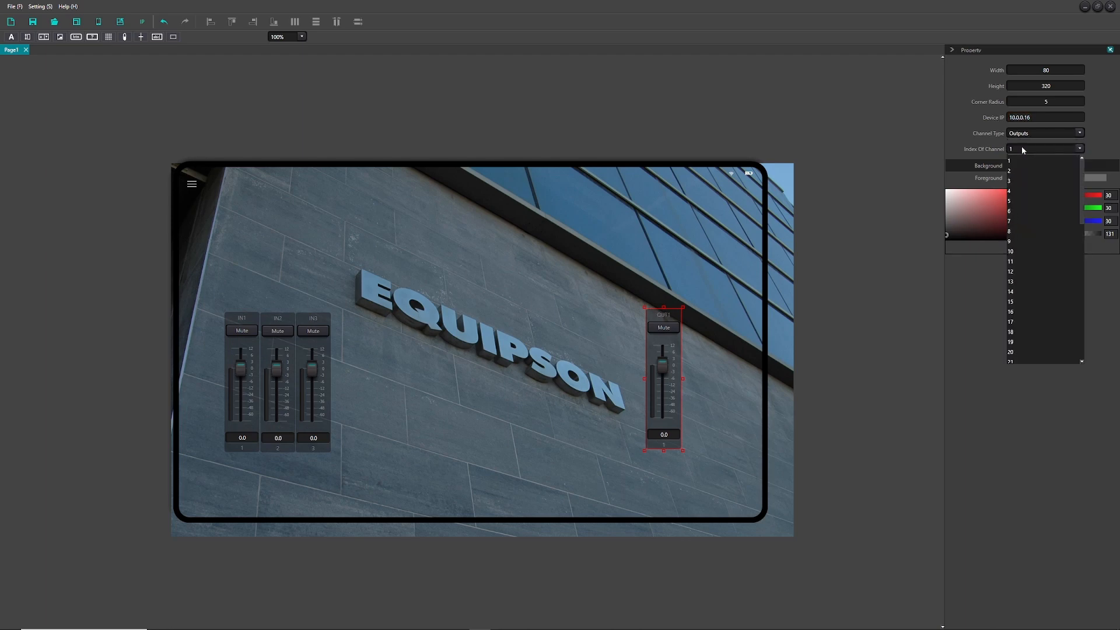
left_click(1019, 161)
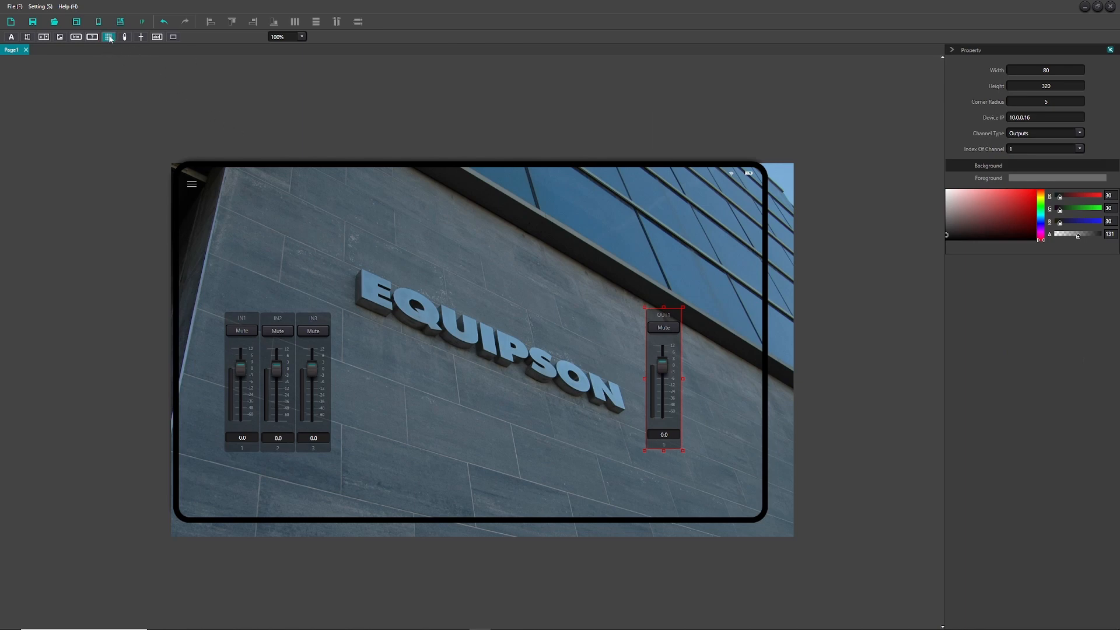
- Create a 3 x 3 routing matrix addressed to 10.0.0.16 above the lettering
left_click(370, 237)
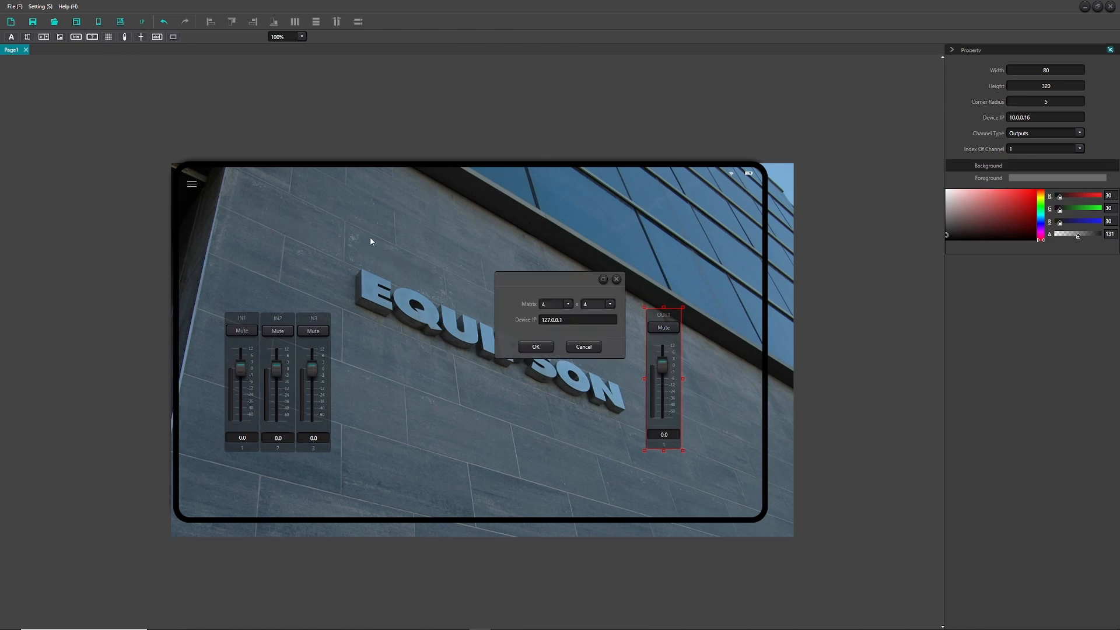
left_click(569, 304)
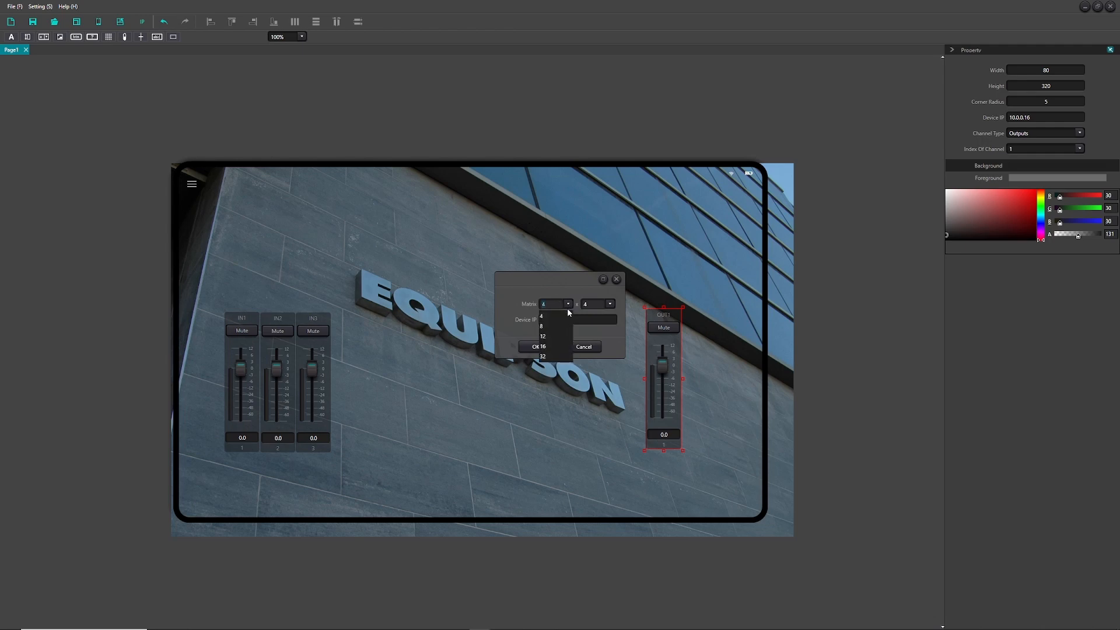
left_click(569, 305)
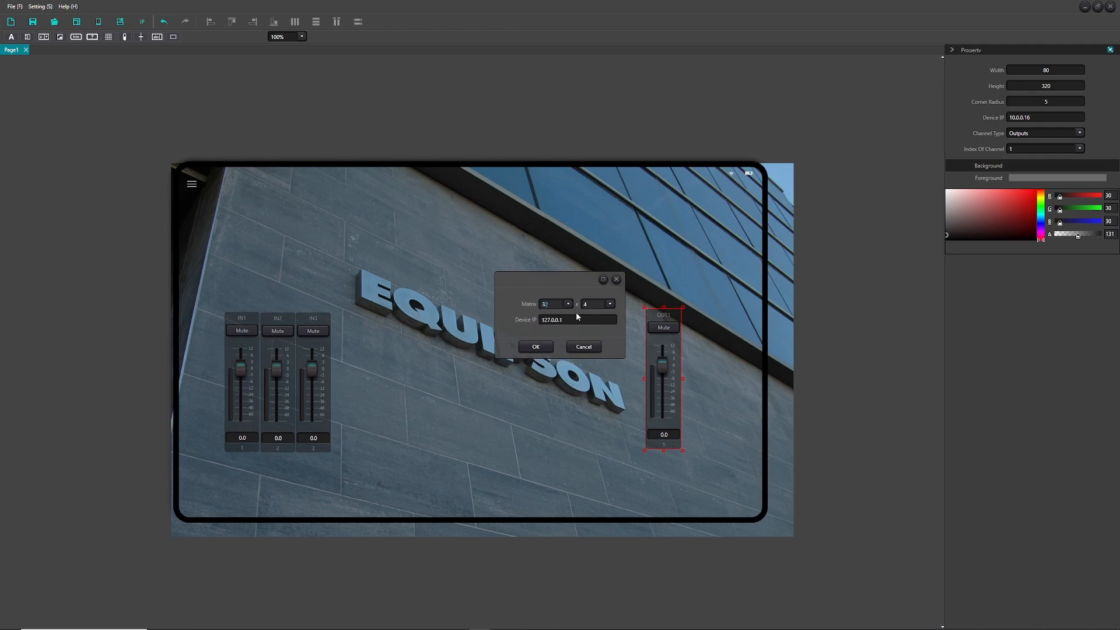
key("BackSpace")
left_click_drag(596, 305, 581, 305)
type("32")
left_click_drag(567, 320, 508, 322)
type("10.0.0.16")
left_click(535, 347)
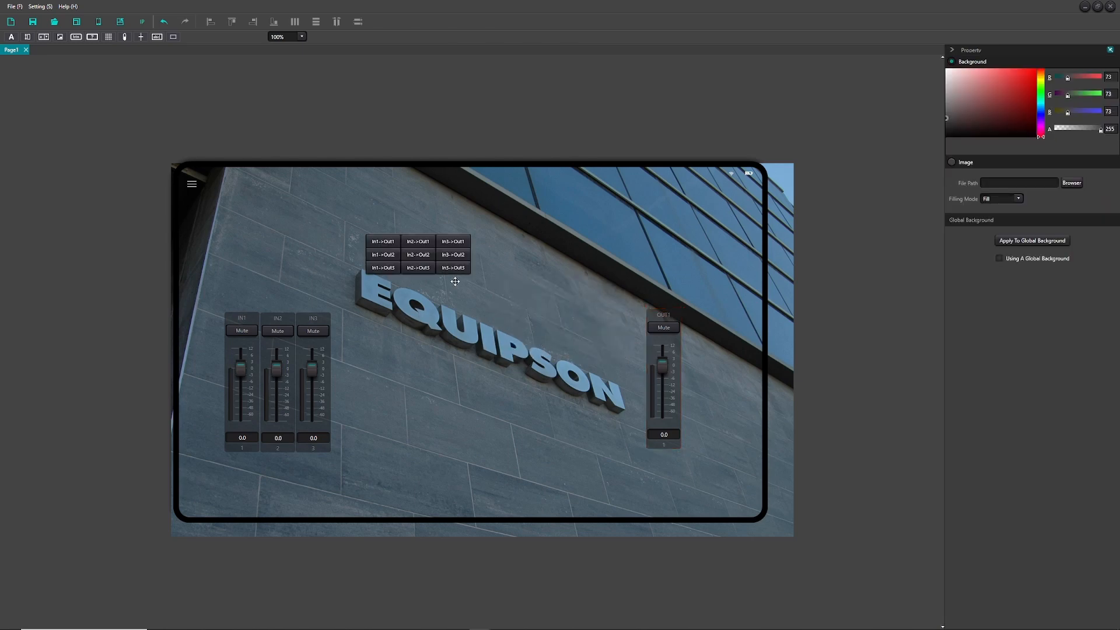
- Place a level meter near the lettering and set it to input channel 5
left_click_drag(124, 40, 536, 340)
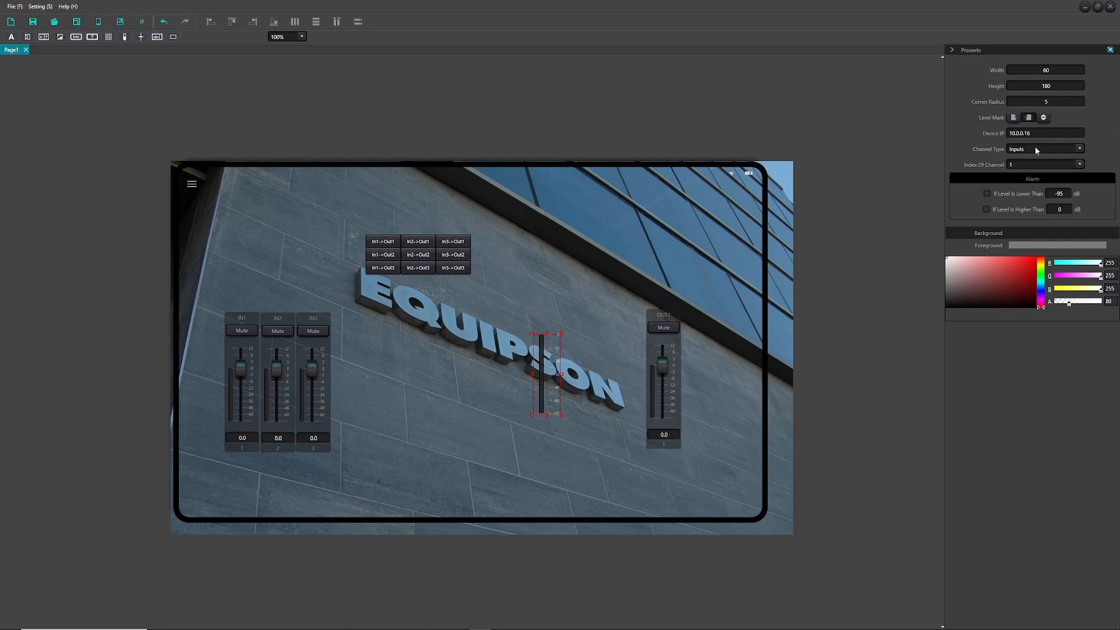
left_click(1036, 165)
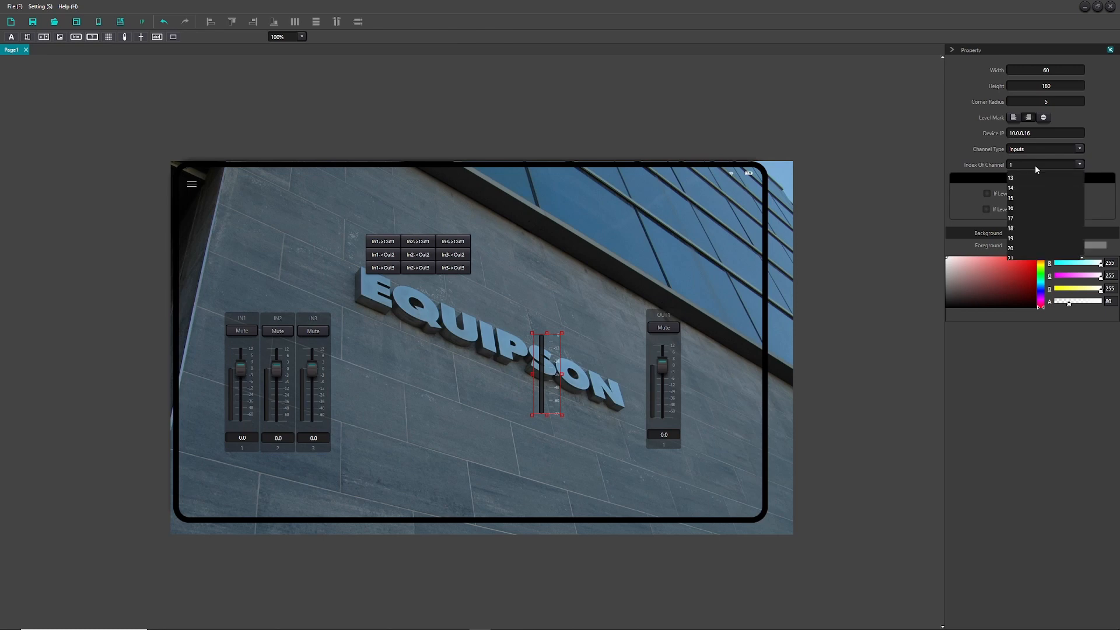
left_click(1015, 217)
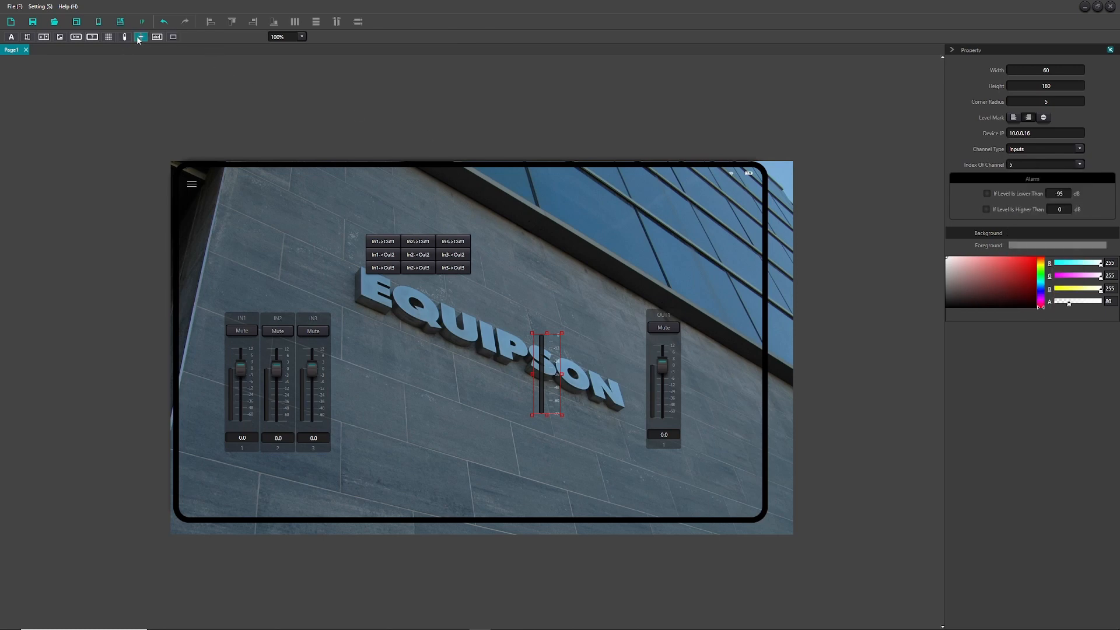
- Place a slider beside the meter, addressed to 10.0.0.16 on input channel 6
left_click_drag(124, 36, 599, 336)
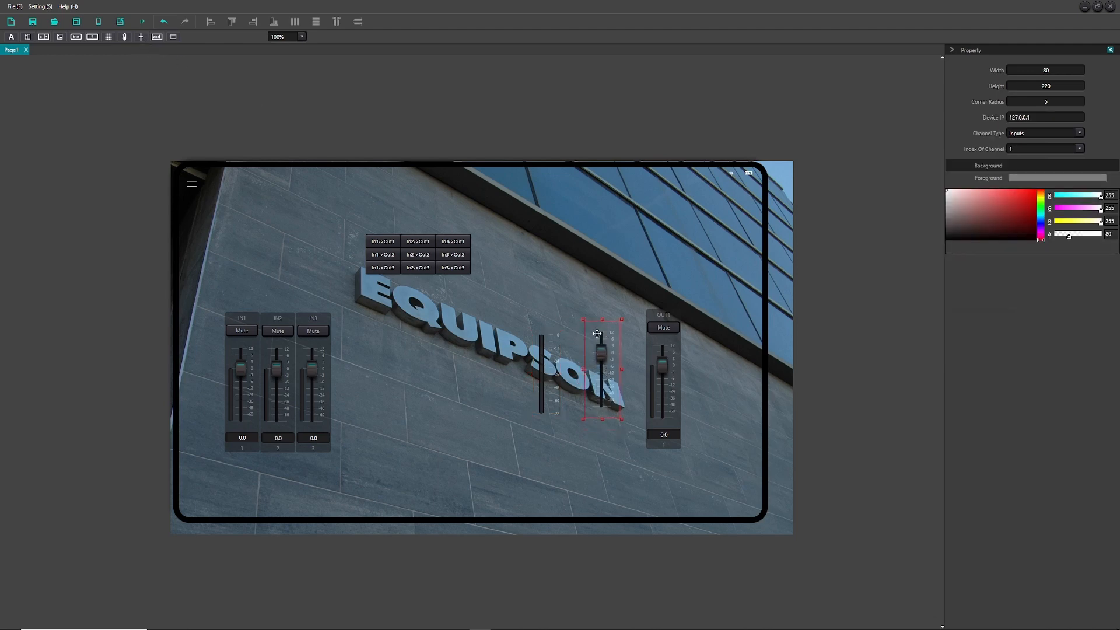
double_click(1041, 115)
type("10.0.0.16")
left_click(1029, 148)
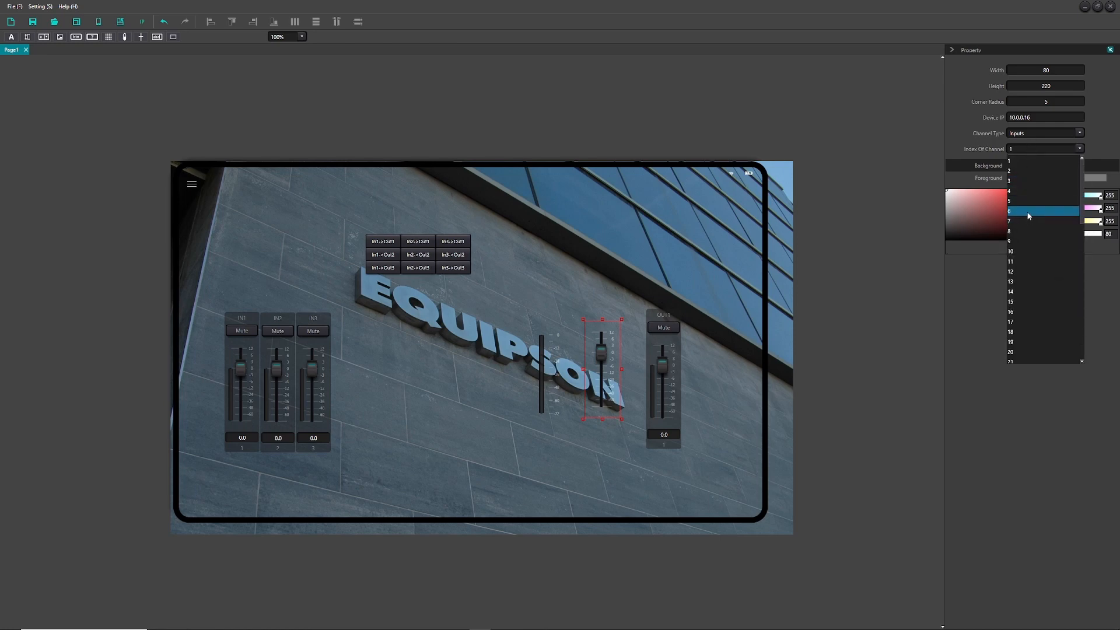
left_click(1028, 212)
left_click(692, 349)
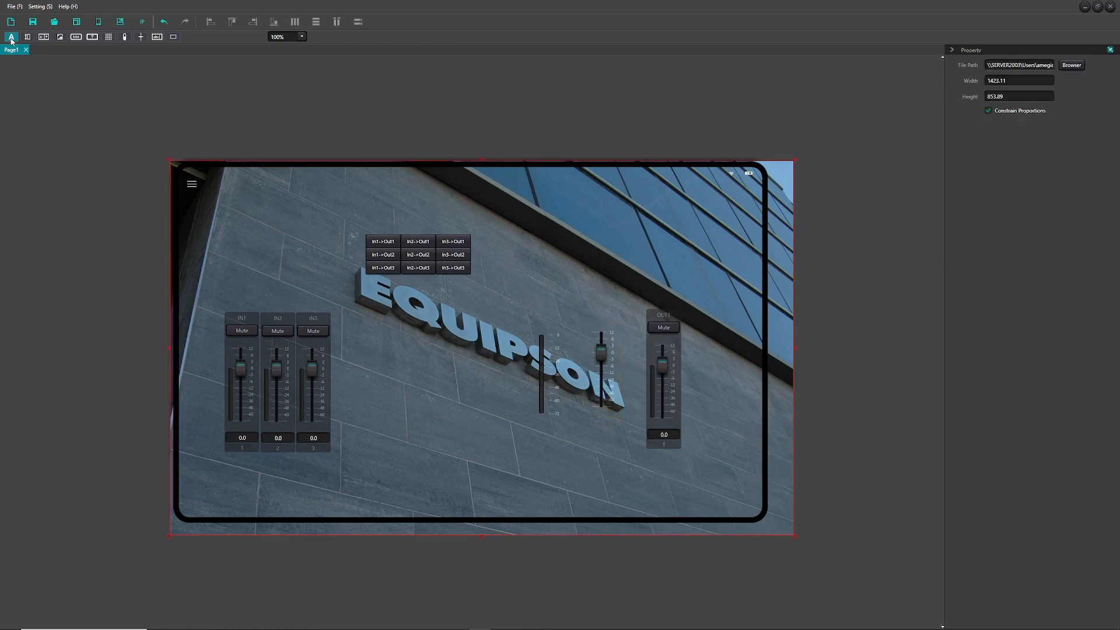
- Label the input faders ENTRADAS with a text element and add a blank second page
left_click_drag(12, 38, 255, 286)
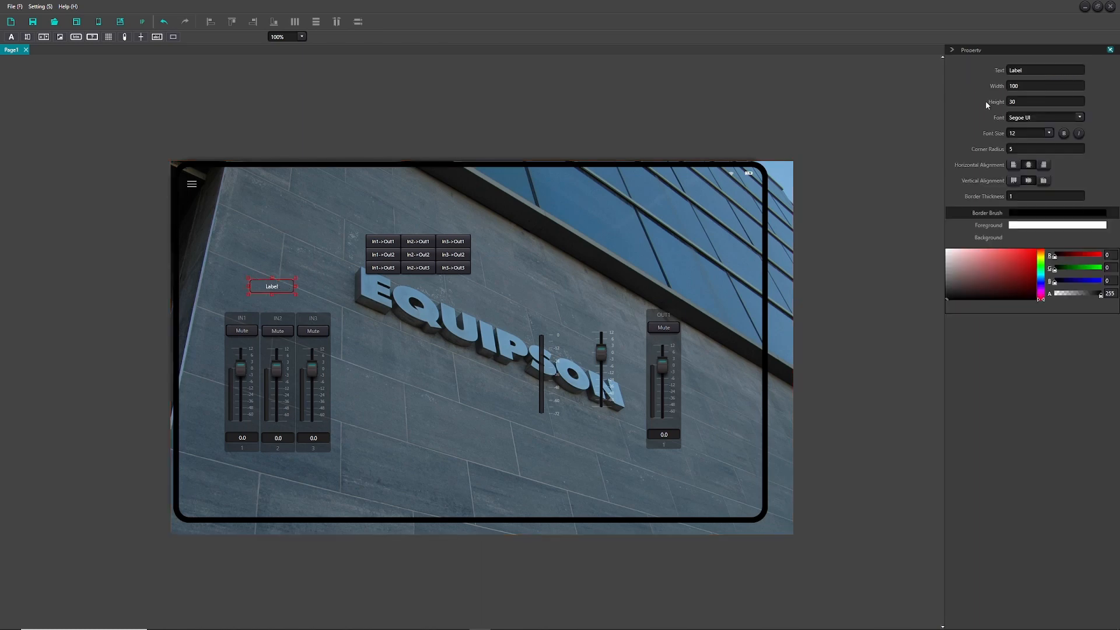
left_click_drag(1041, 74, 1000, 72)
type("A")
key("BackSpace")
type("ENTRADAS")
left_click(910, 161)
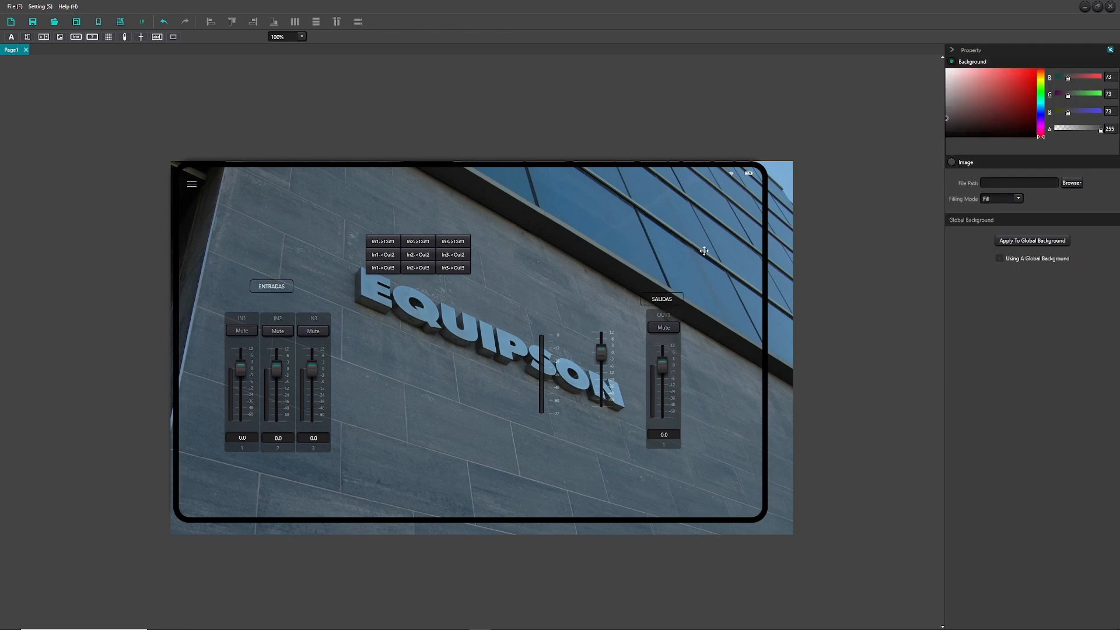
left_click(11, 22)
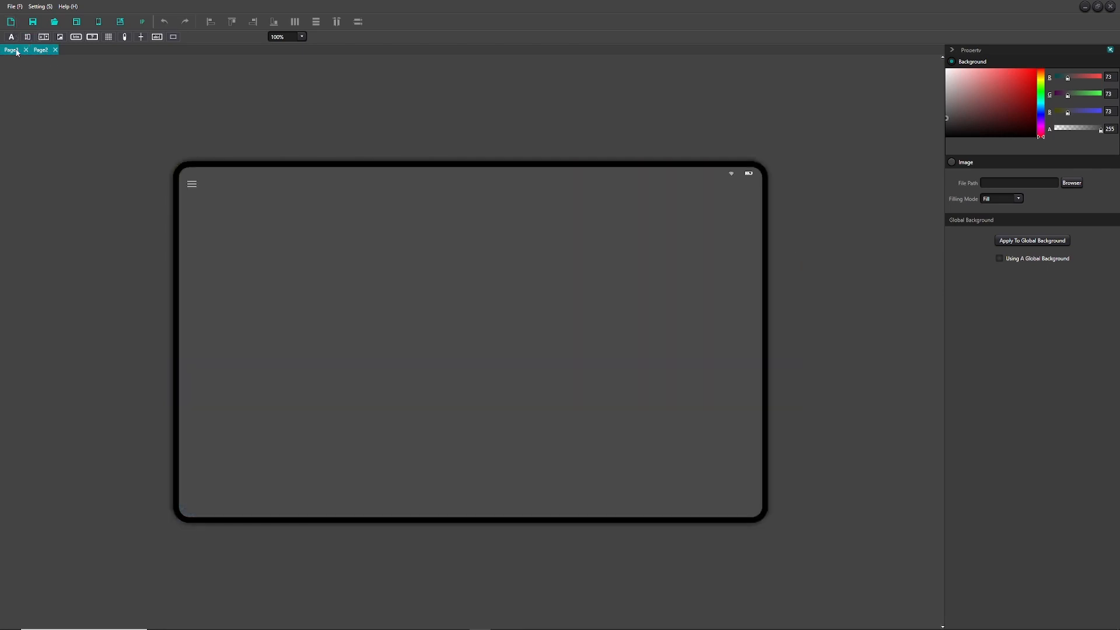
- Place a single input fader on Page2 and bring up the Save As window
left_click(28, 36)
left_click(271, 298)
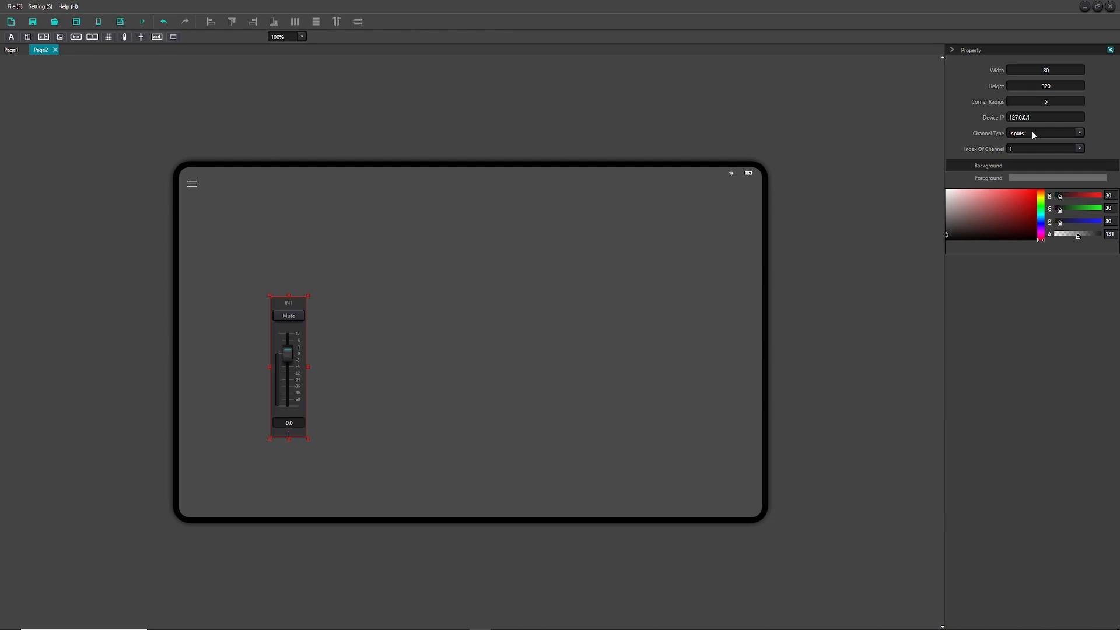
left_click_drag(1030, 118, 1002, 114)
left_click(903, 184)
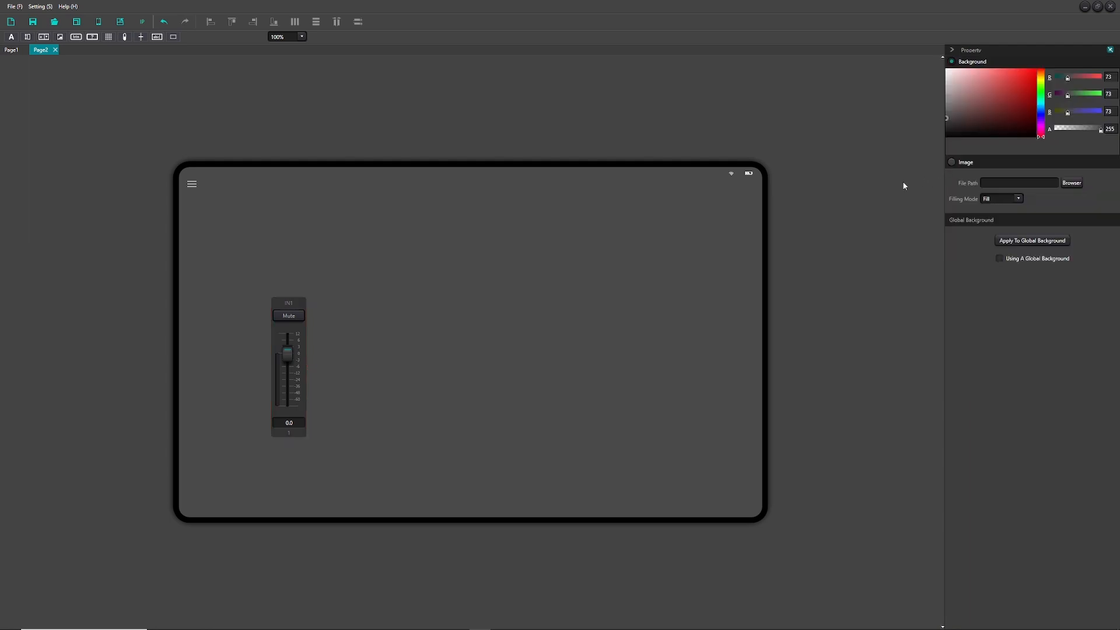
left_click(32, 21)
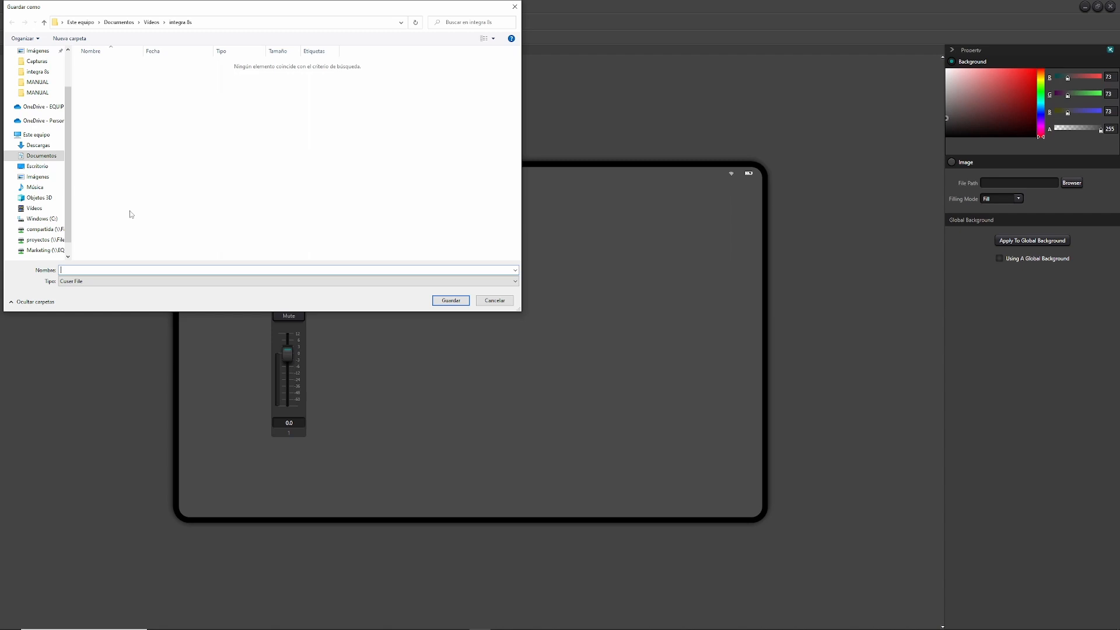
- Save the layout as TABLET and start syncing it to the SM-T500 tablet
type("TABLET1")
left_click(450, 301)
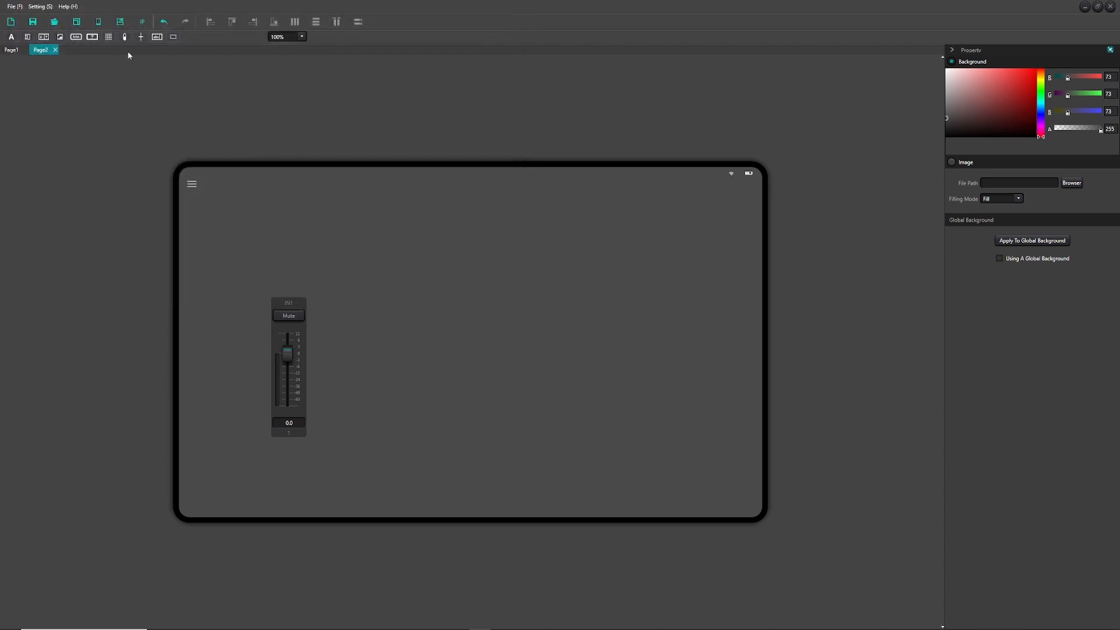
left_click(99, 22)
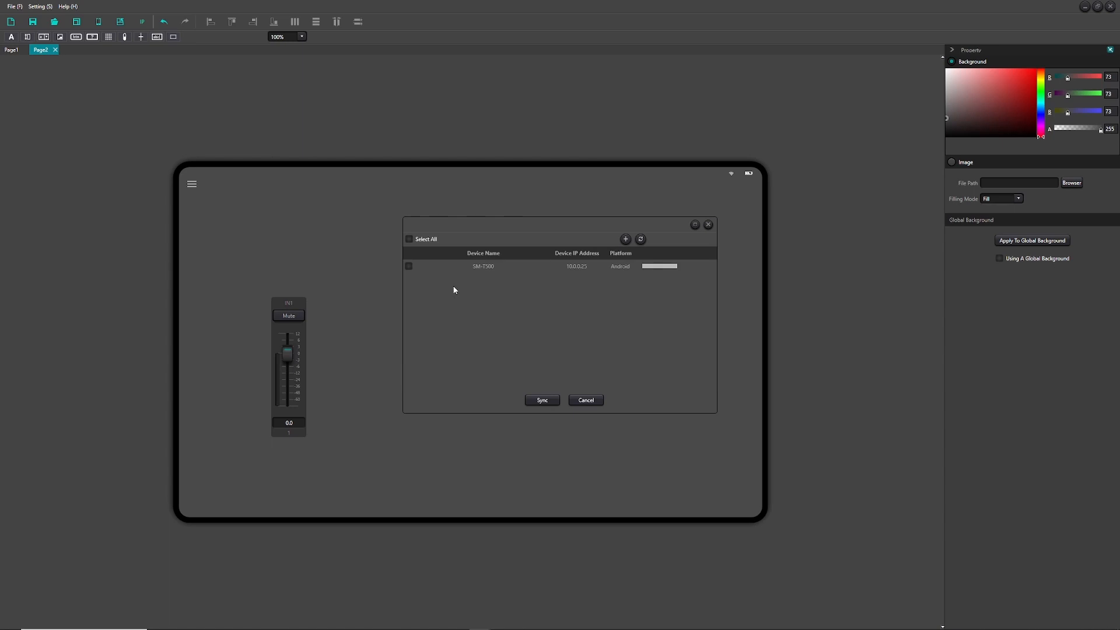
left_click(409, 266)
left_click(538, 401)
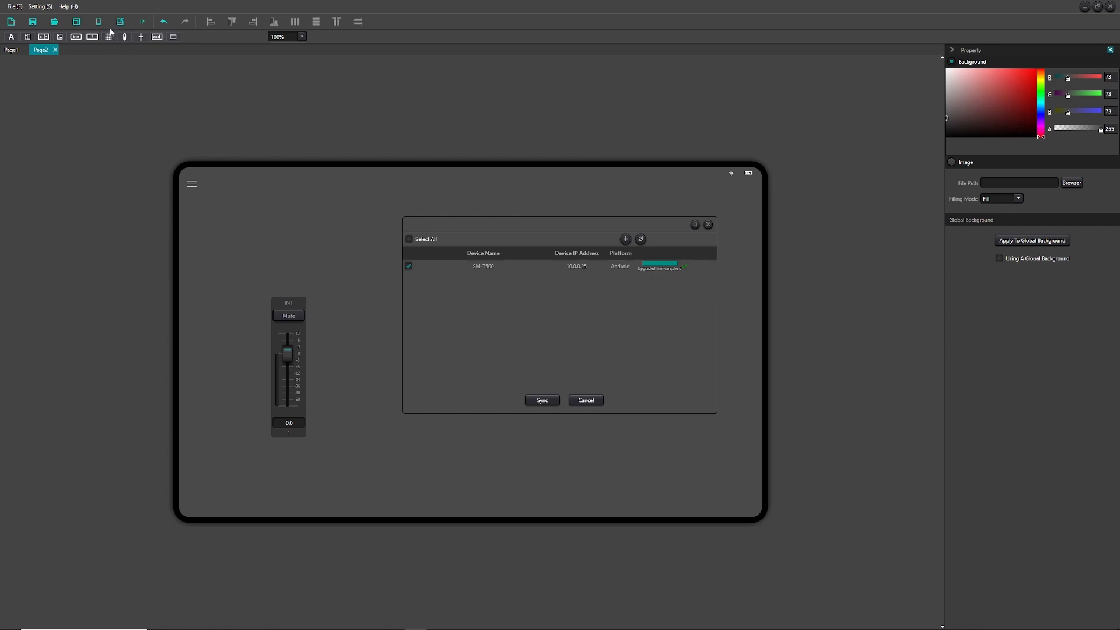
- Close the tablet layout editor to return to the mixer's Home channel overview
left_click(1110, 7)
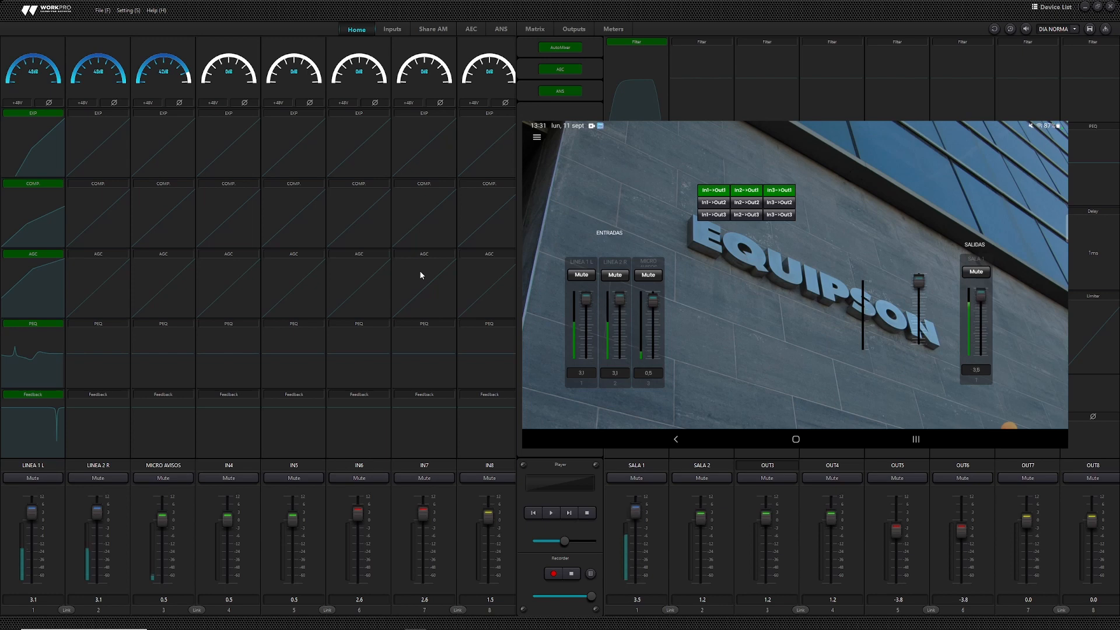
left_click(534, 29)
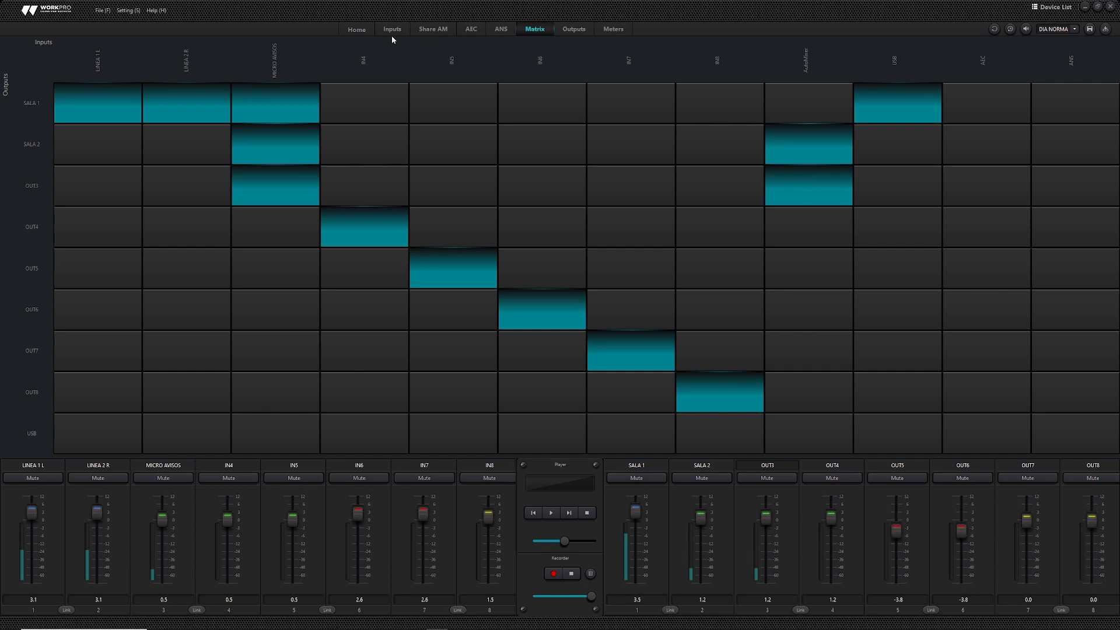
left_click(366, 36)
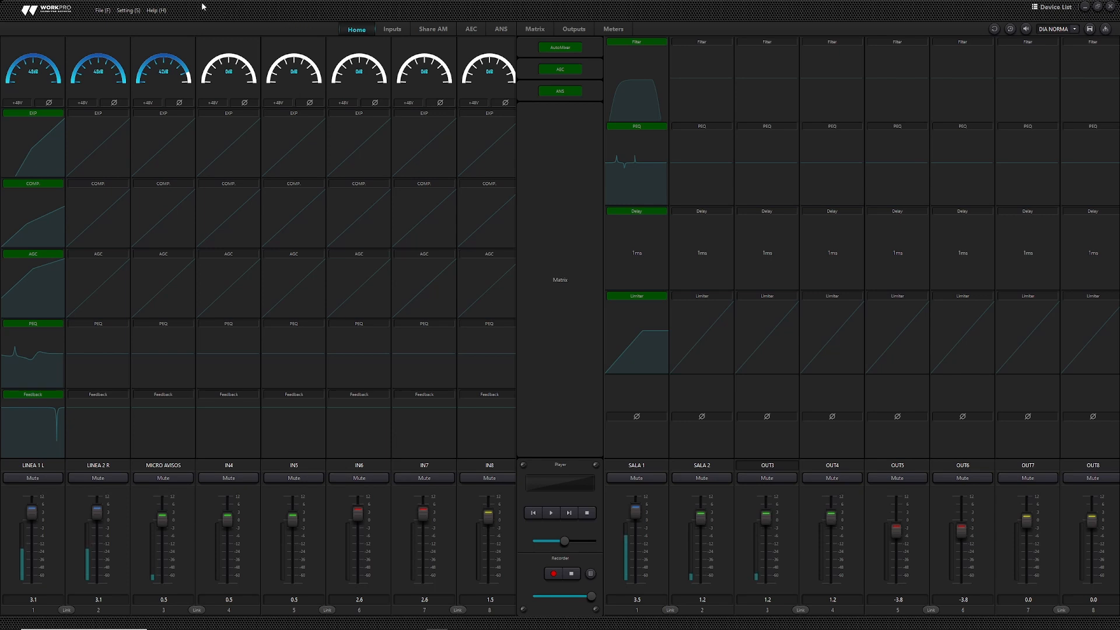
left_click(155, 10)
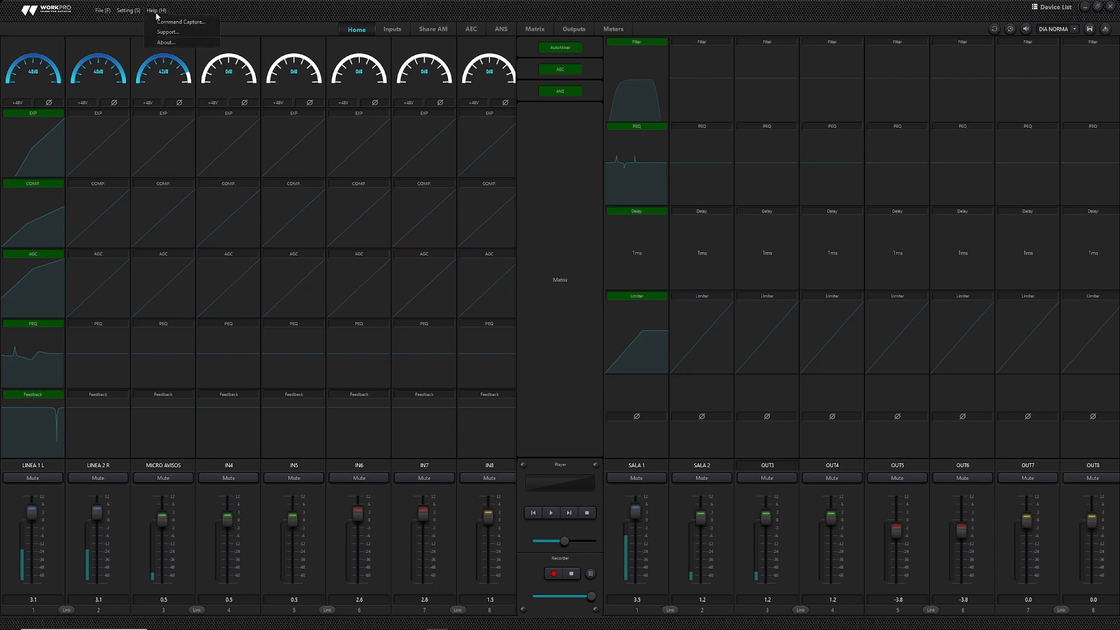
left_click(165, 43)
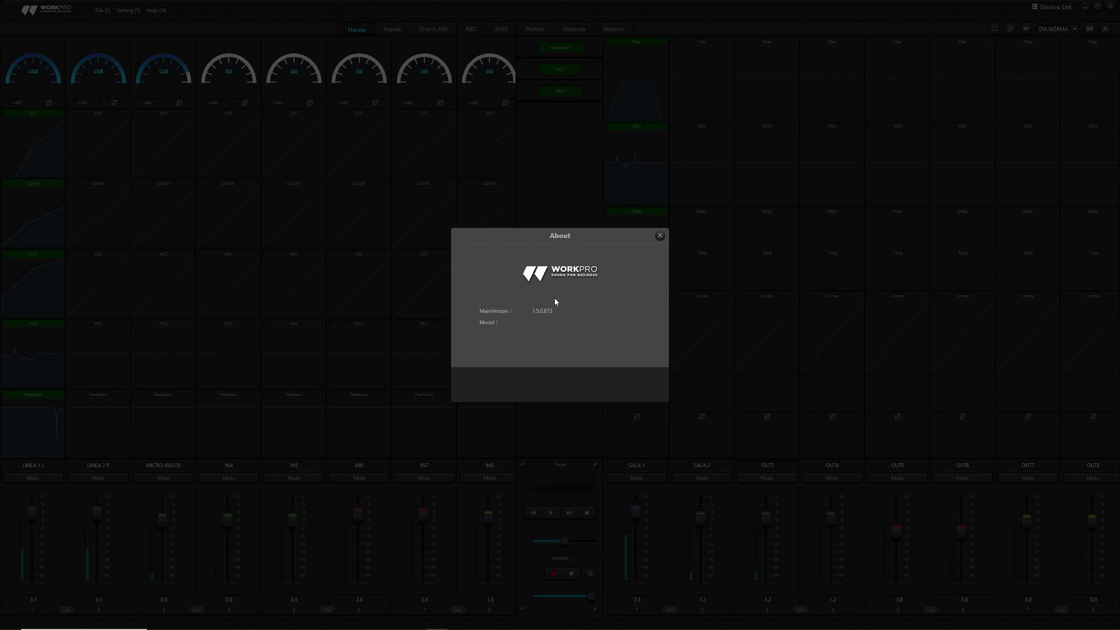
left_click(660, 236)
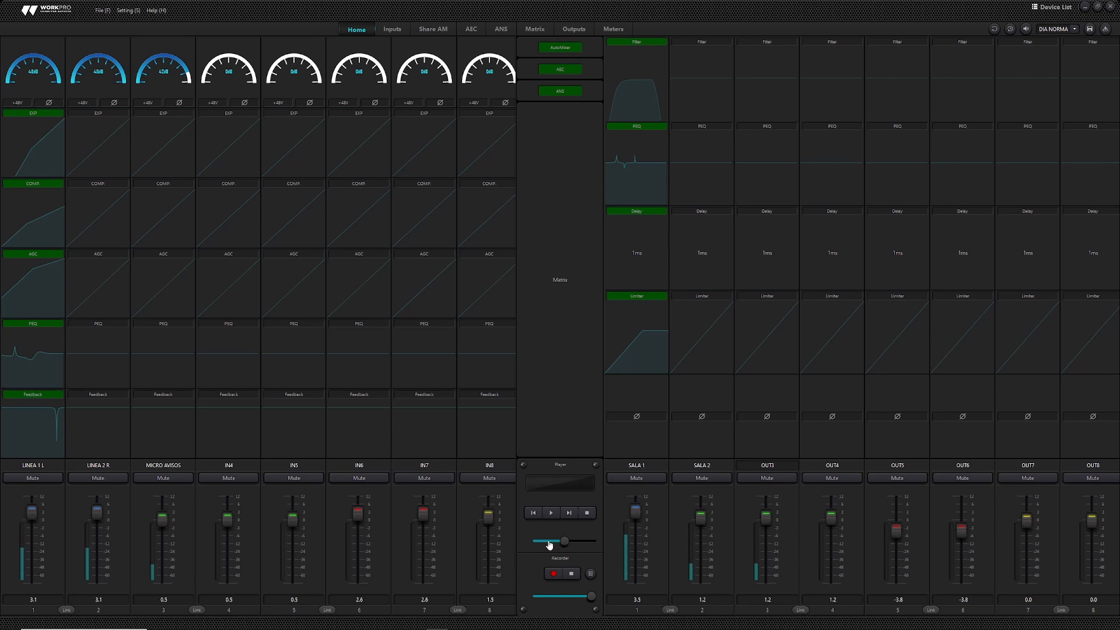
mouse_move(1035, 627)
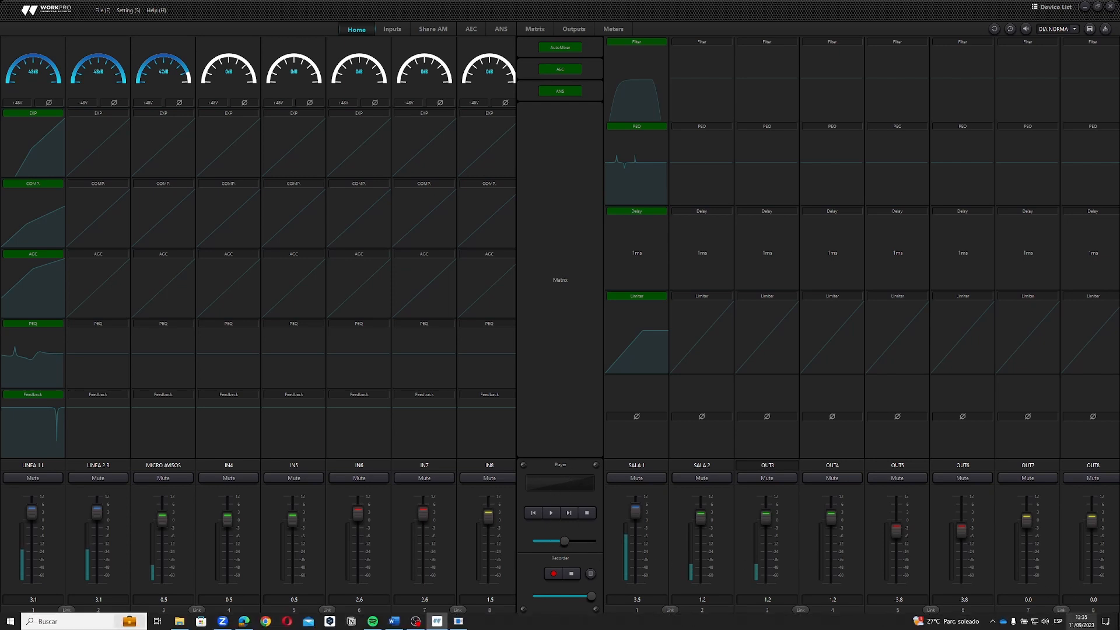
- Check the USB soundcard speaker volume, then bring up the player's seven-track playlist
left_click(1044, 622)
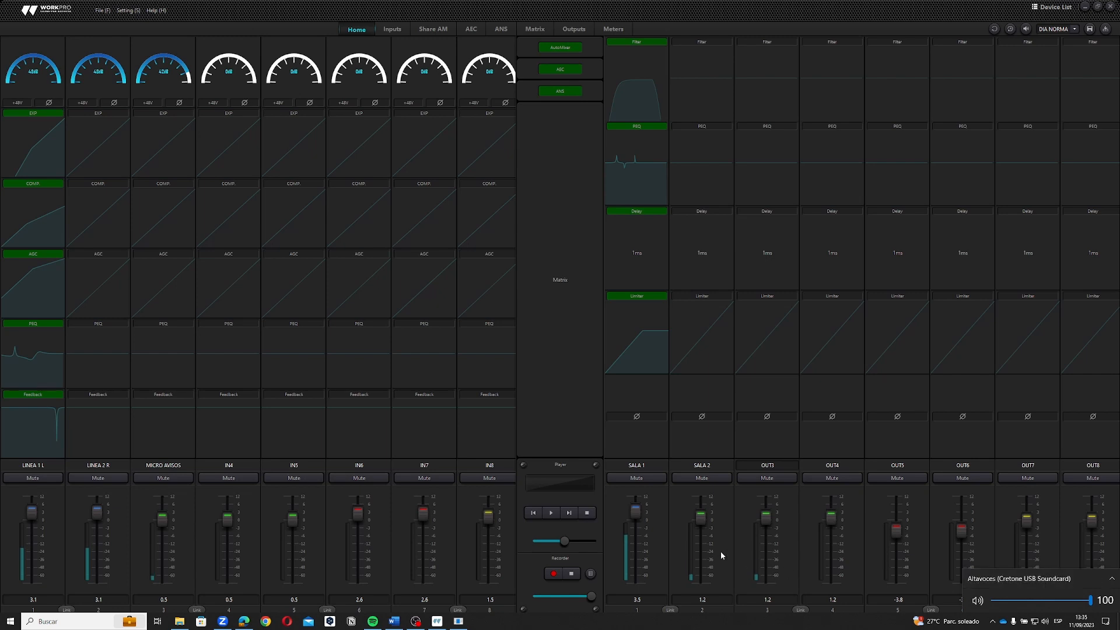
left_click(571, 491)
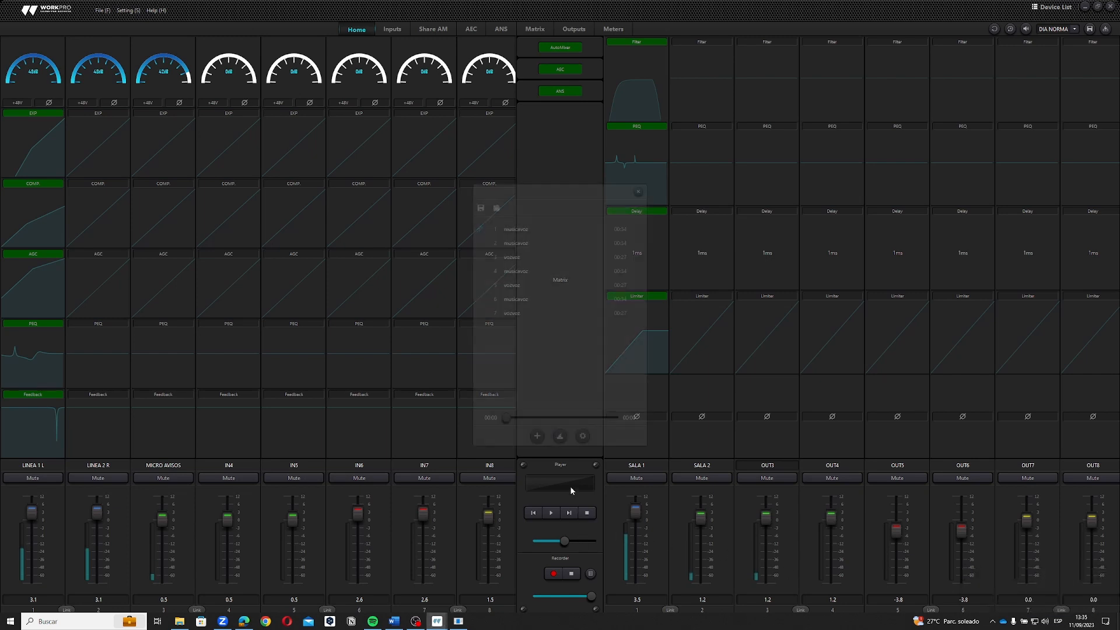
- Add musica_voz and voz_voz to the playlist as tracks 8 and 9, then close it
left_click(537, 436)
left_click_drag(609, 291, 559, 242)
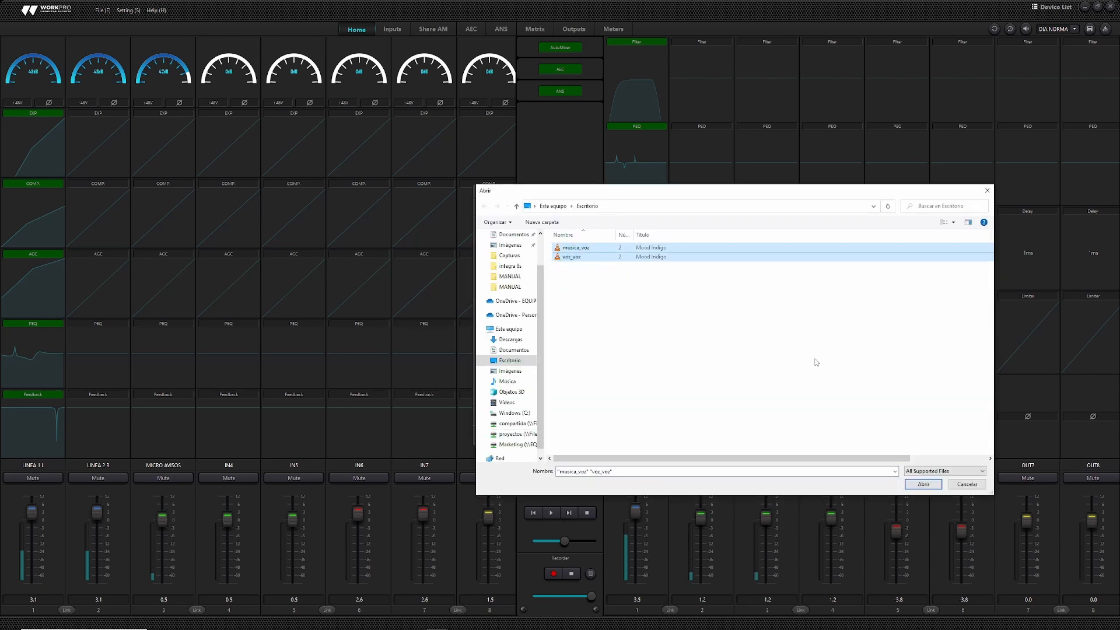
left_click(923, 484)
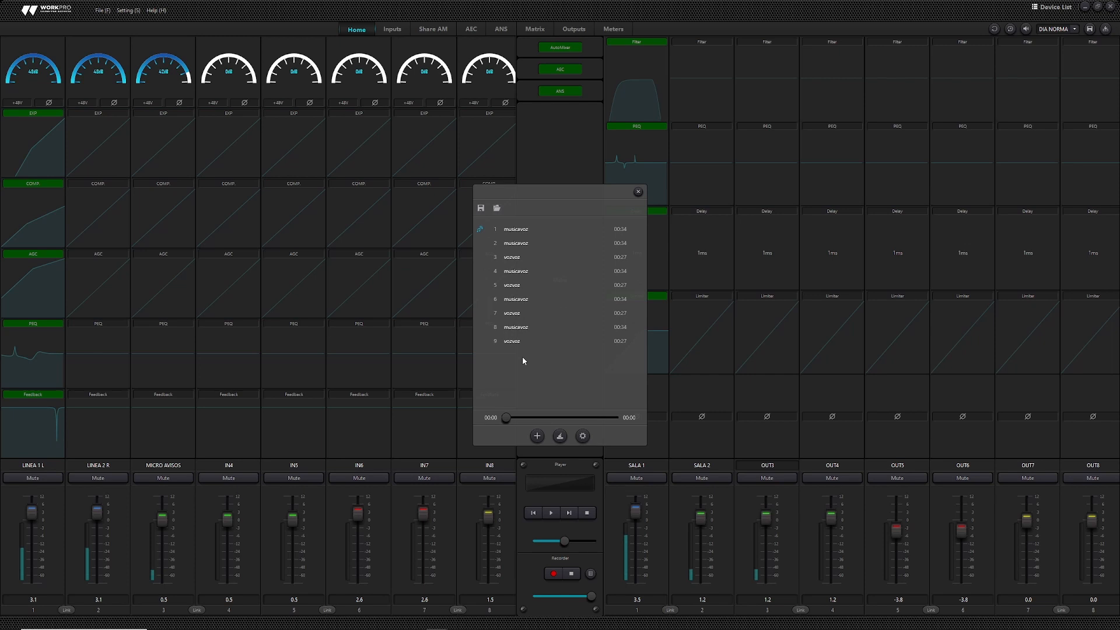
left_click(637, 191)
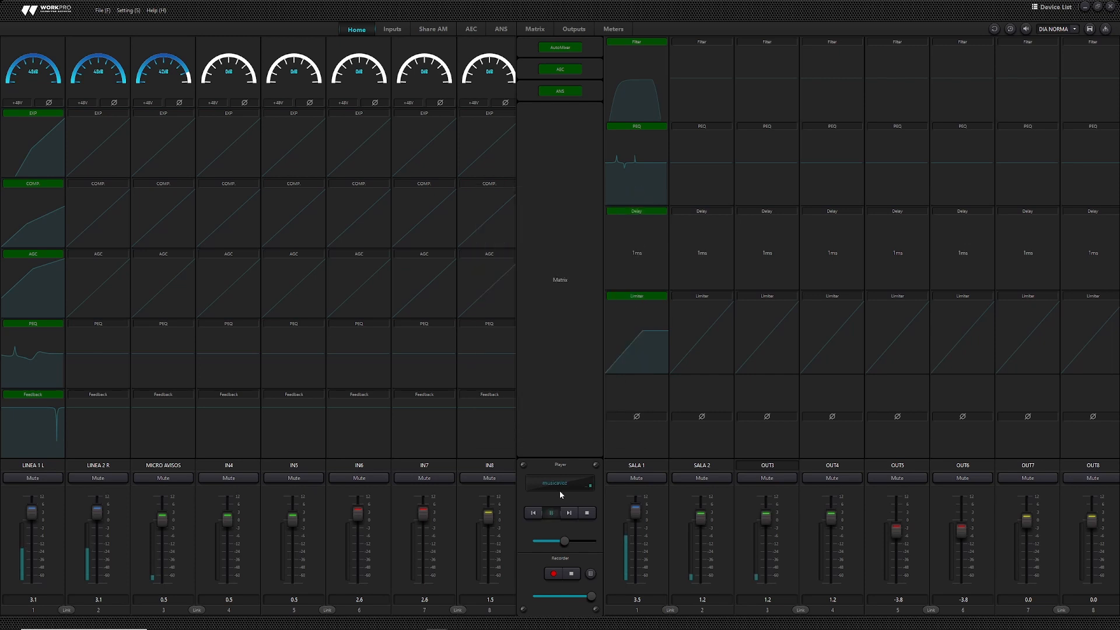
left_click(533, 29)
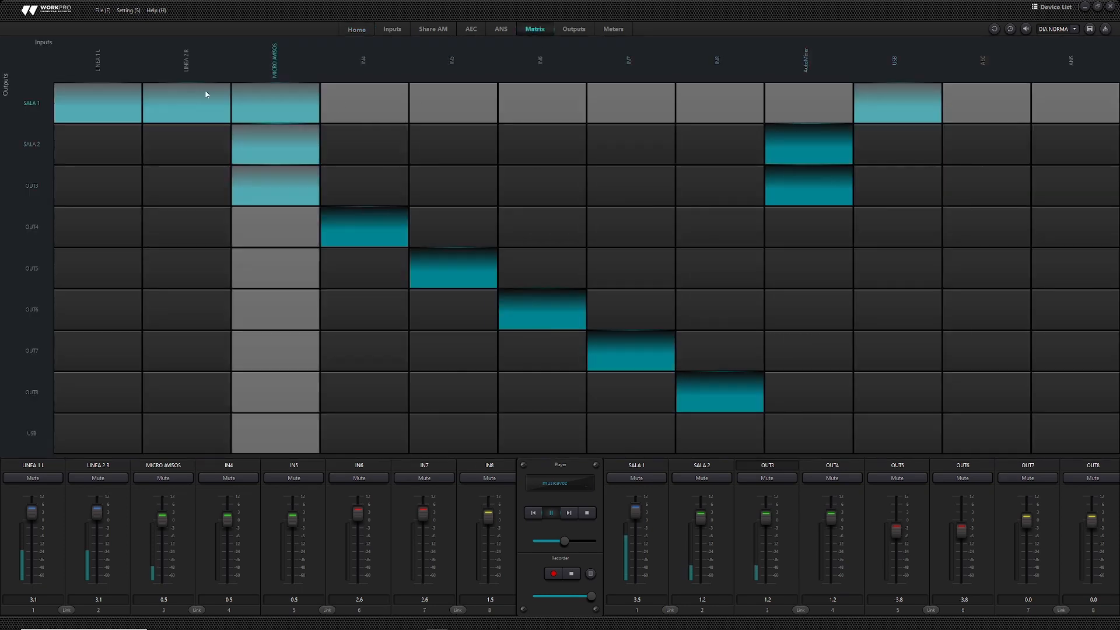
- Make SALA 1 take only USB, dropping MICRO AVISOS, LINEA 2 R and LINEA 1 L
left_click(239, 102)
left_click(221, 106)
left_click(124, 106)
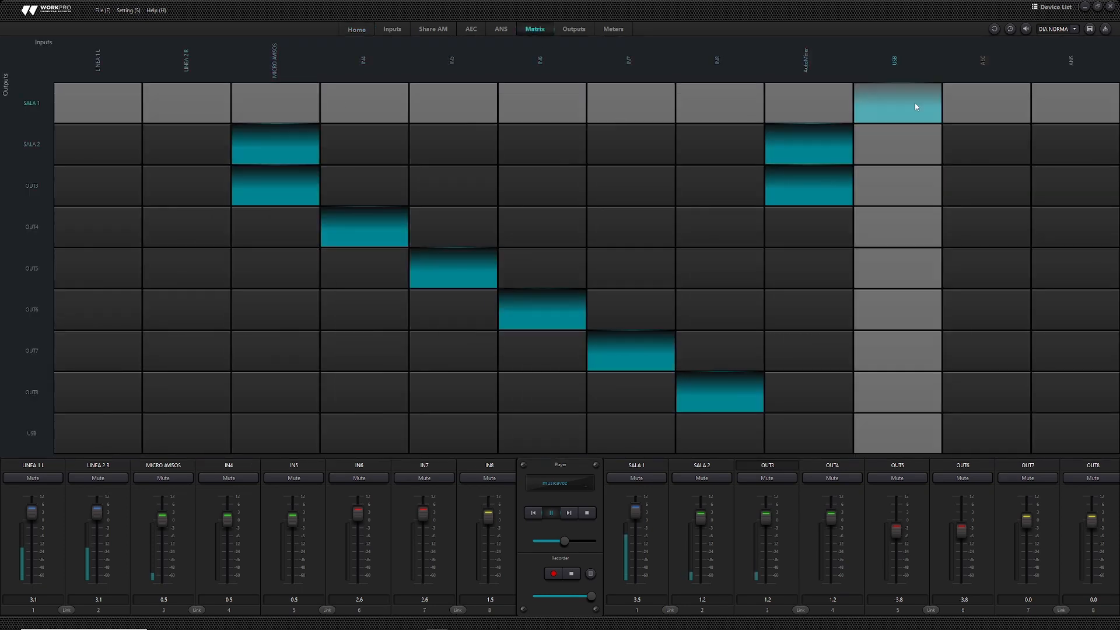
left_click(915, 106)
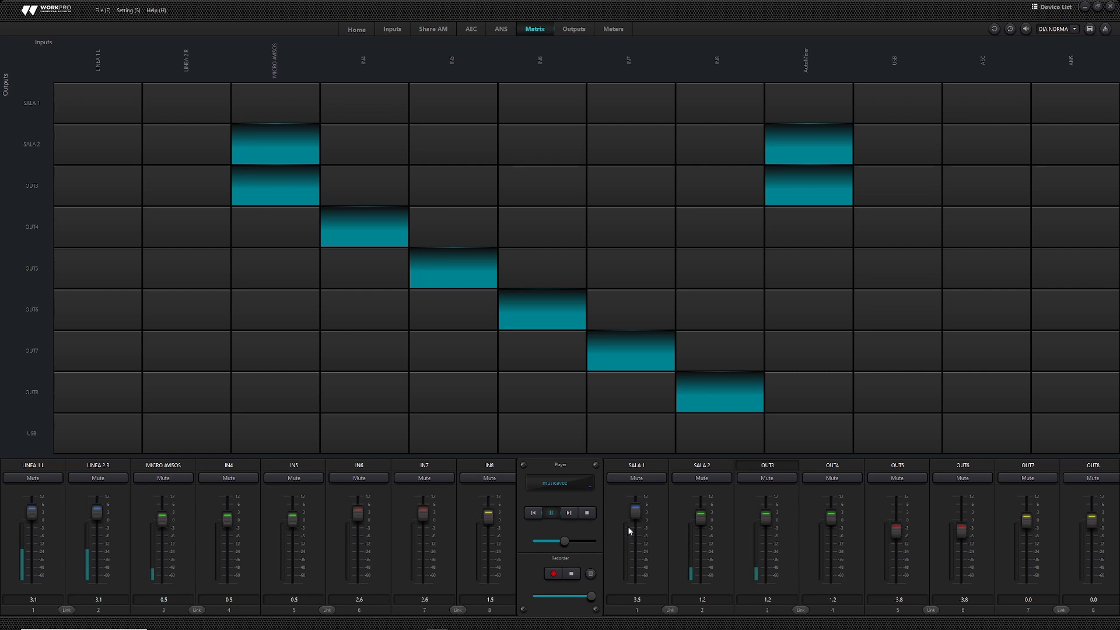
left_click(886, 105)
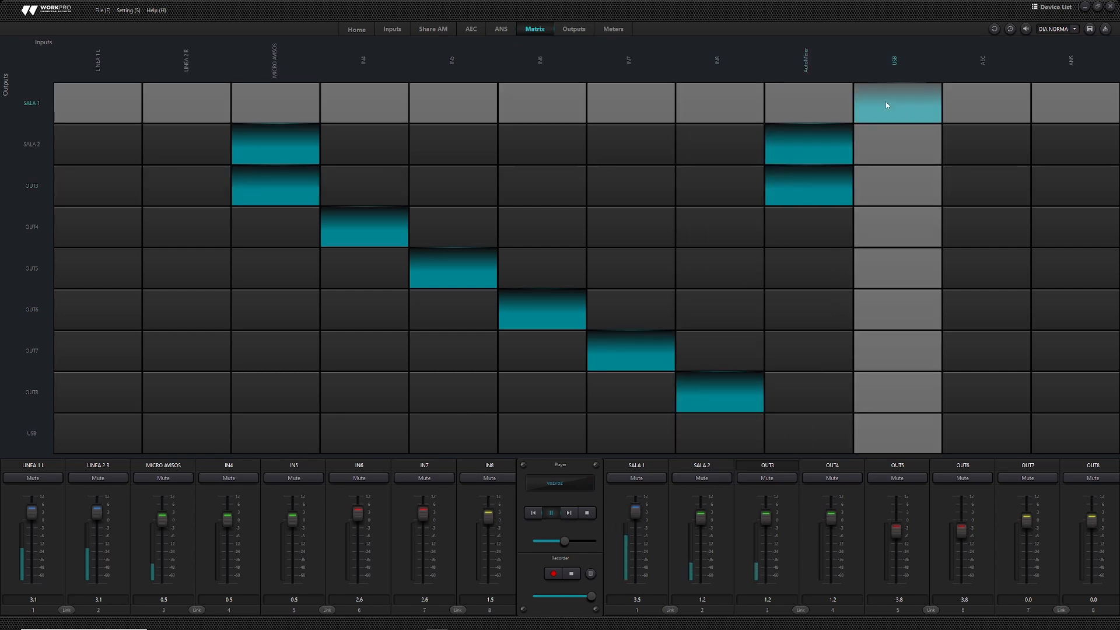
left_click(591, 574)
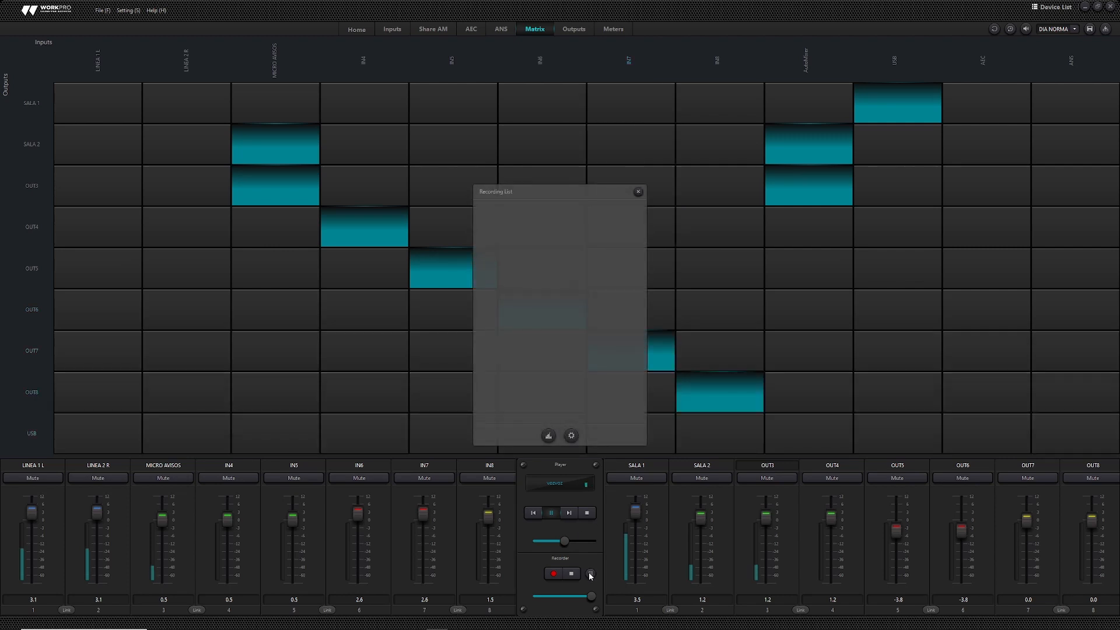
- Set the recorder sound card to Varios micrófonos (Cretone USB Soundcard) with Stereo channel
left_click(571, 435)
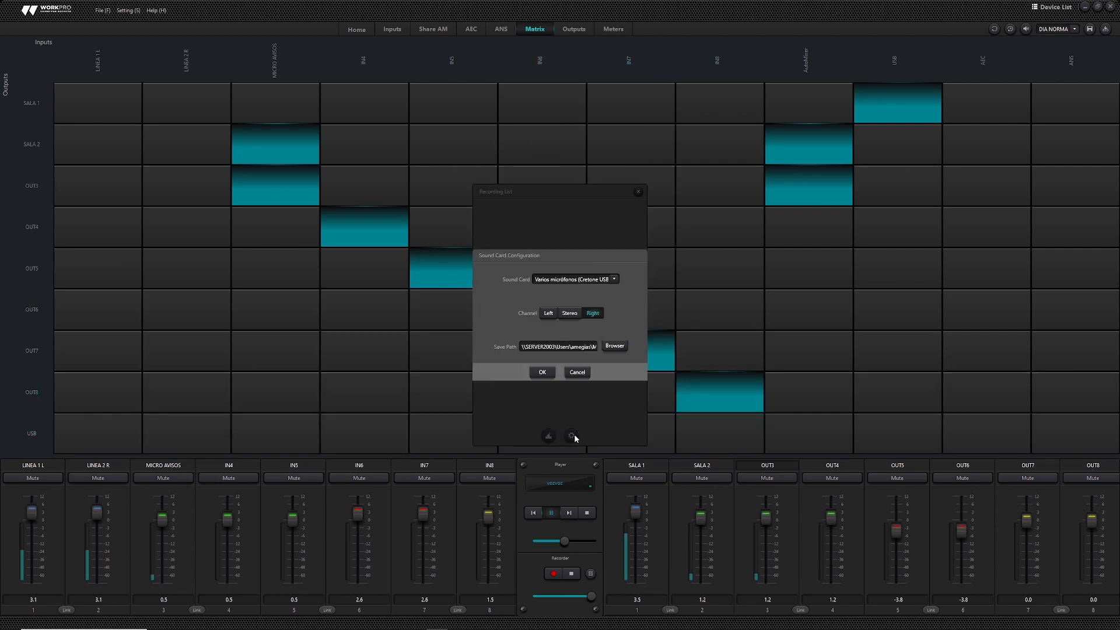
left_click(614, 280)
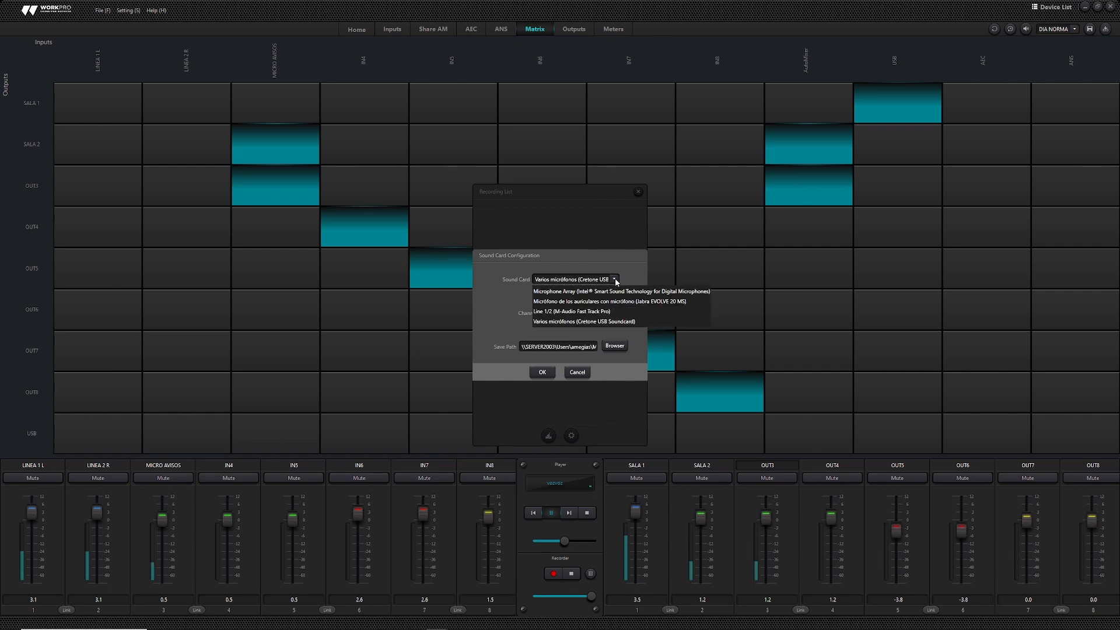
left_click(572, 283)
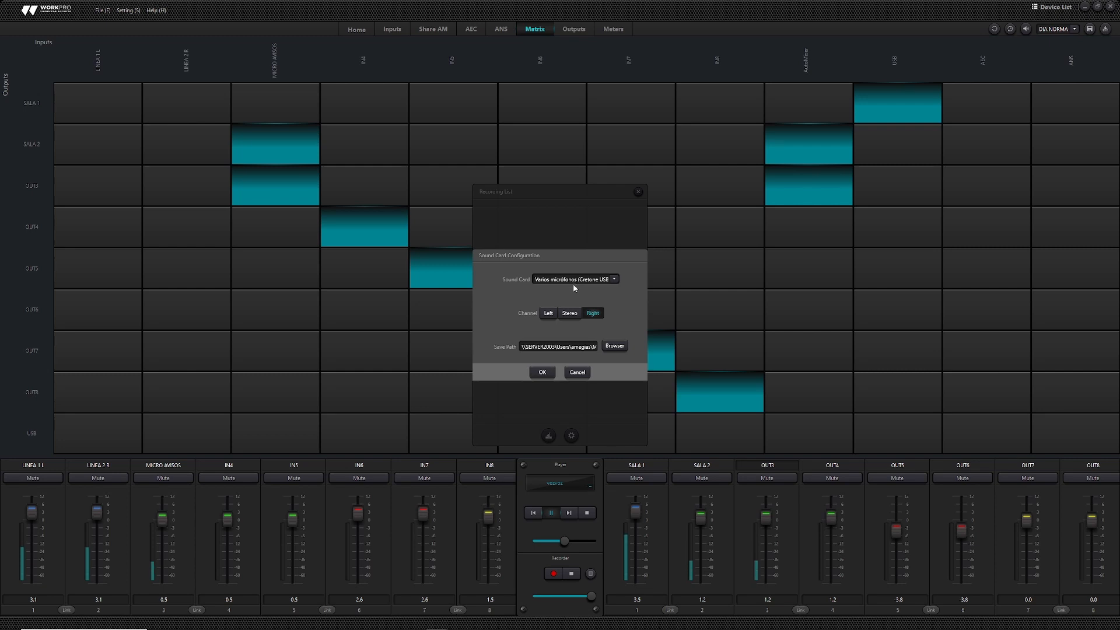
left_click(564, 313)
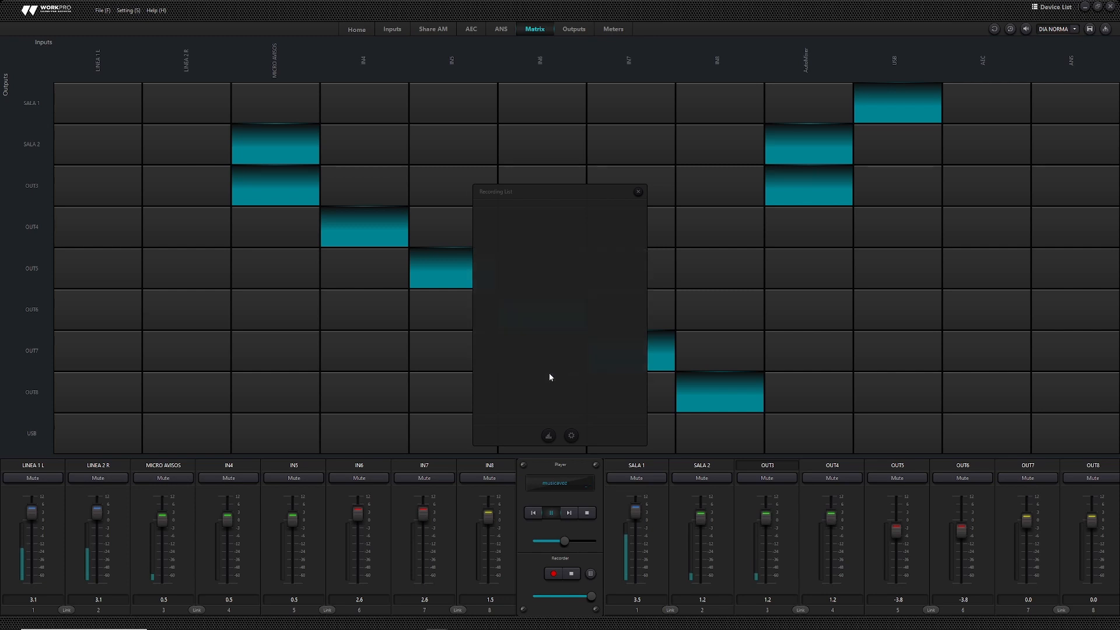
- Confirm the recorder sound card settings and close the empty Recording list
left_click(542, 372)
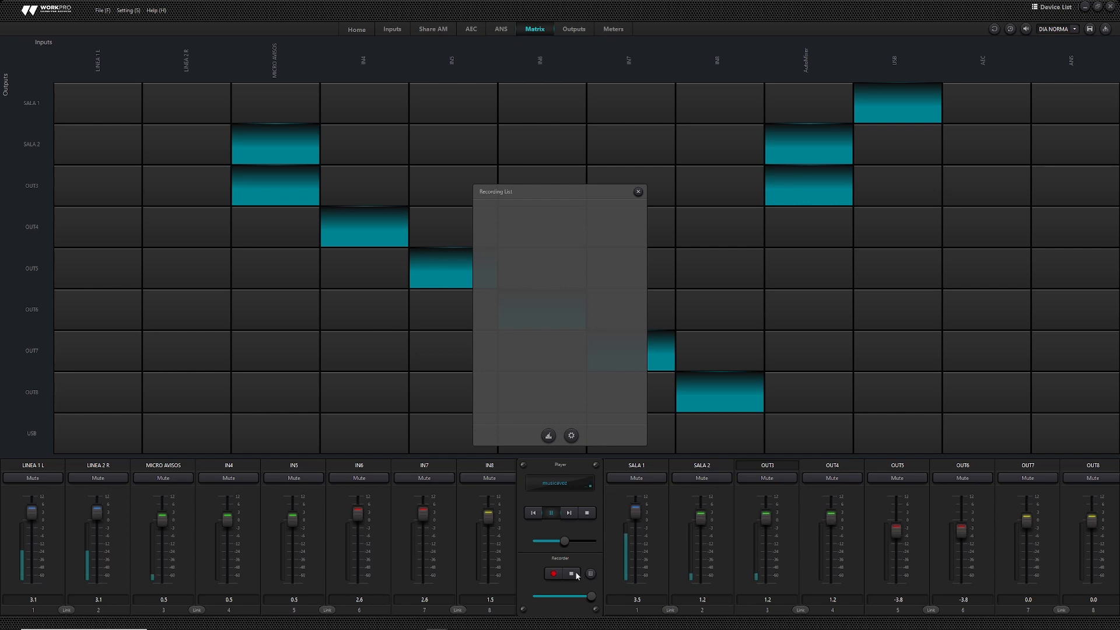
left_click(638, 191)
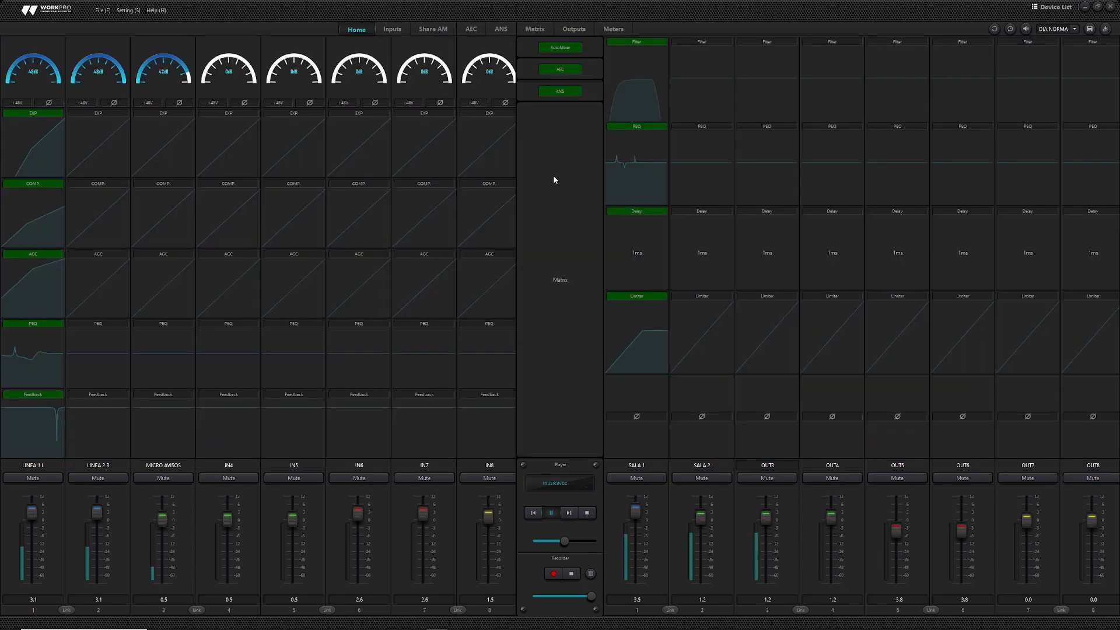